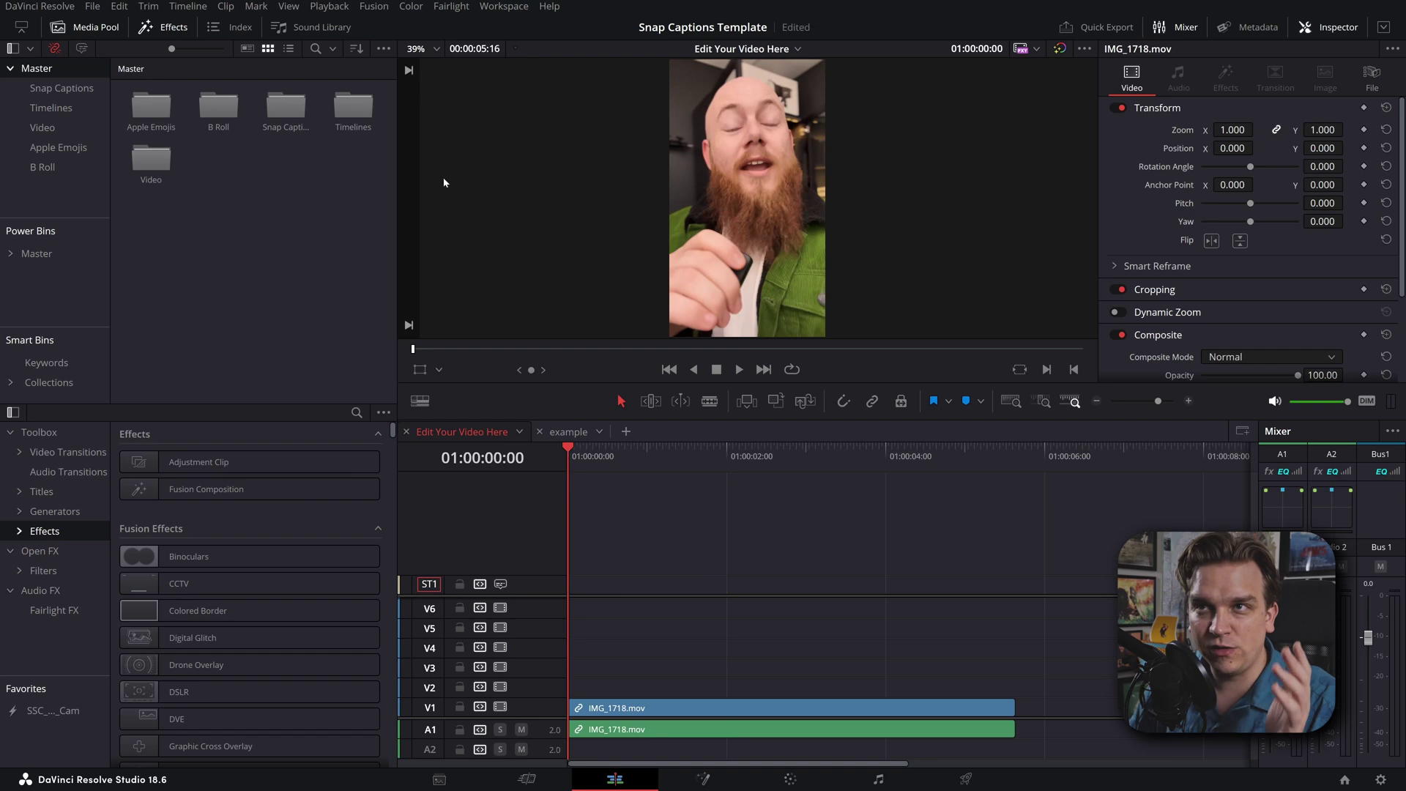
- Create subtitles from the clip's audio with the default settings
{"action": "left_click", "coordinate": [192, 7]}
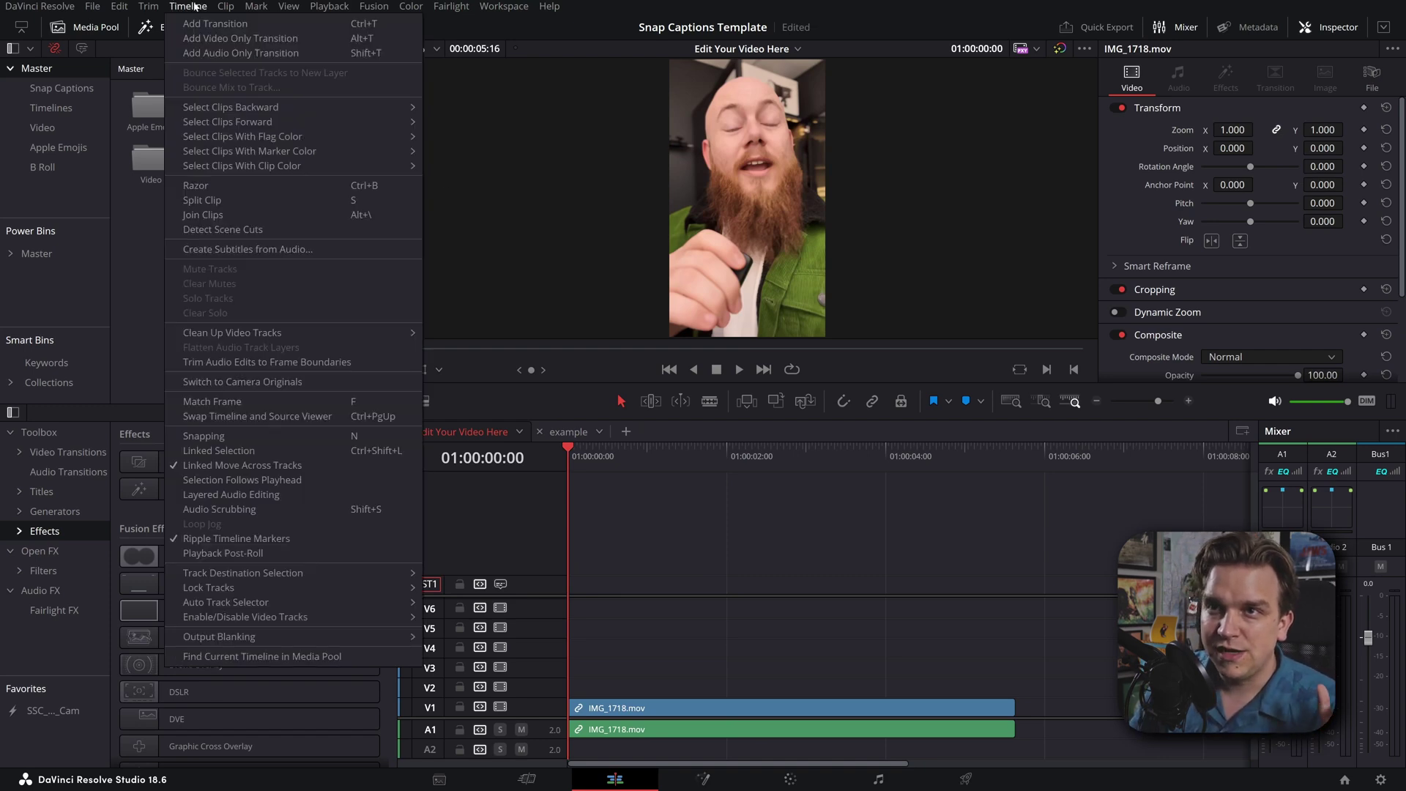
{"action": "left_click", "coordinate": [298, 250]}
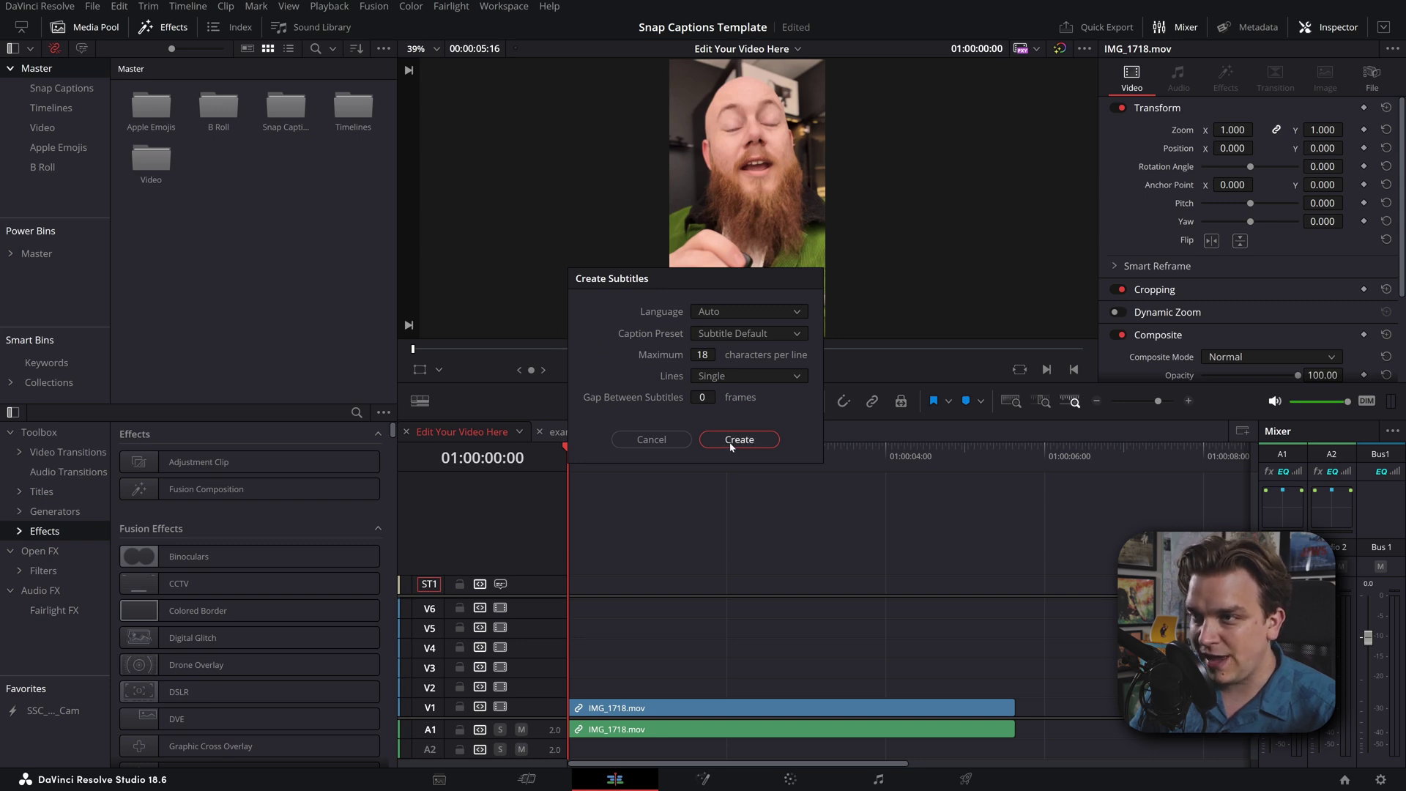
{"action": "left_click", "coordinate": [739, 439]}
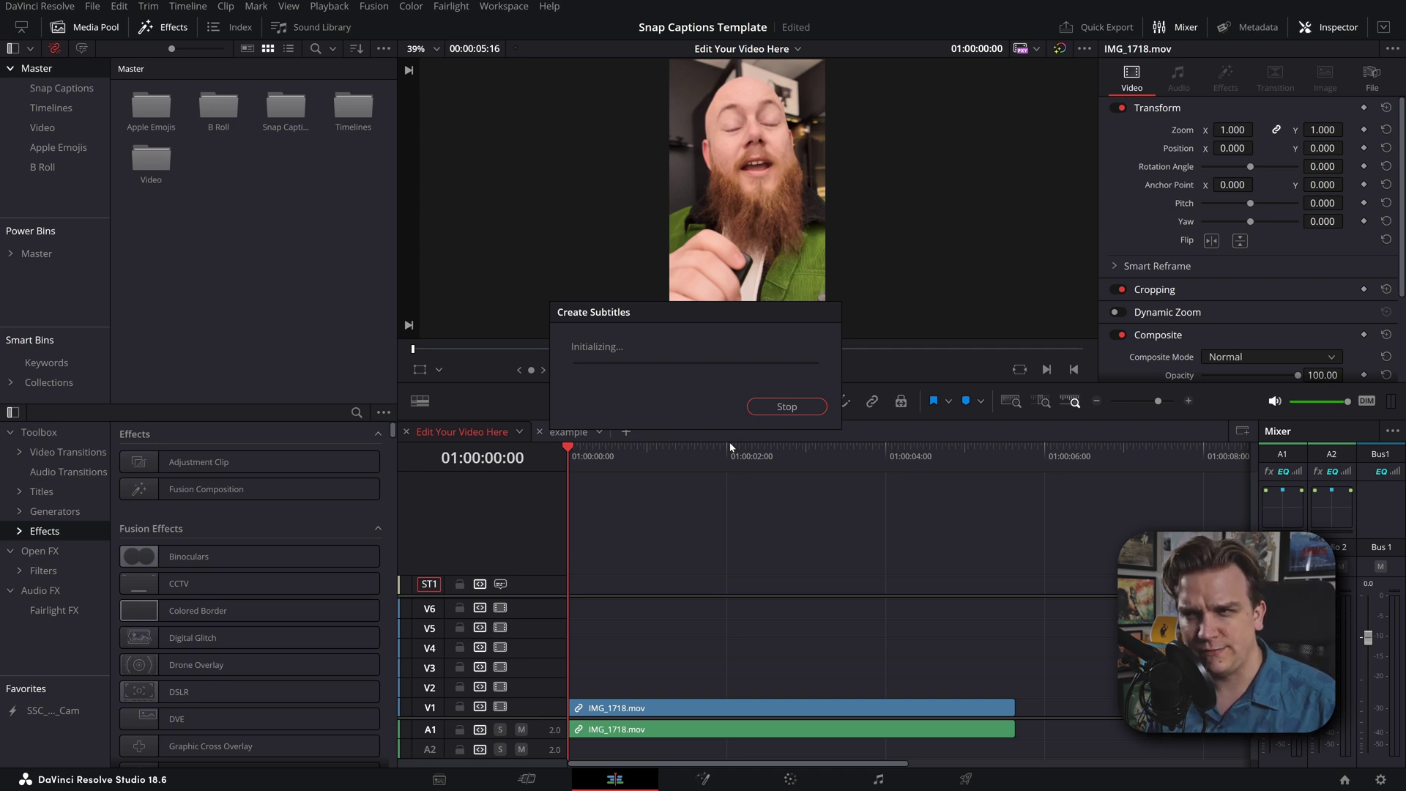
- Play the timeline to check the subtitles, then scrub back to 01:00:02:09
{"action": "key", "text": "space"}
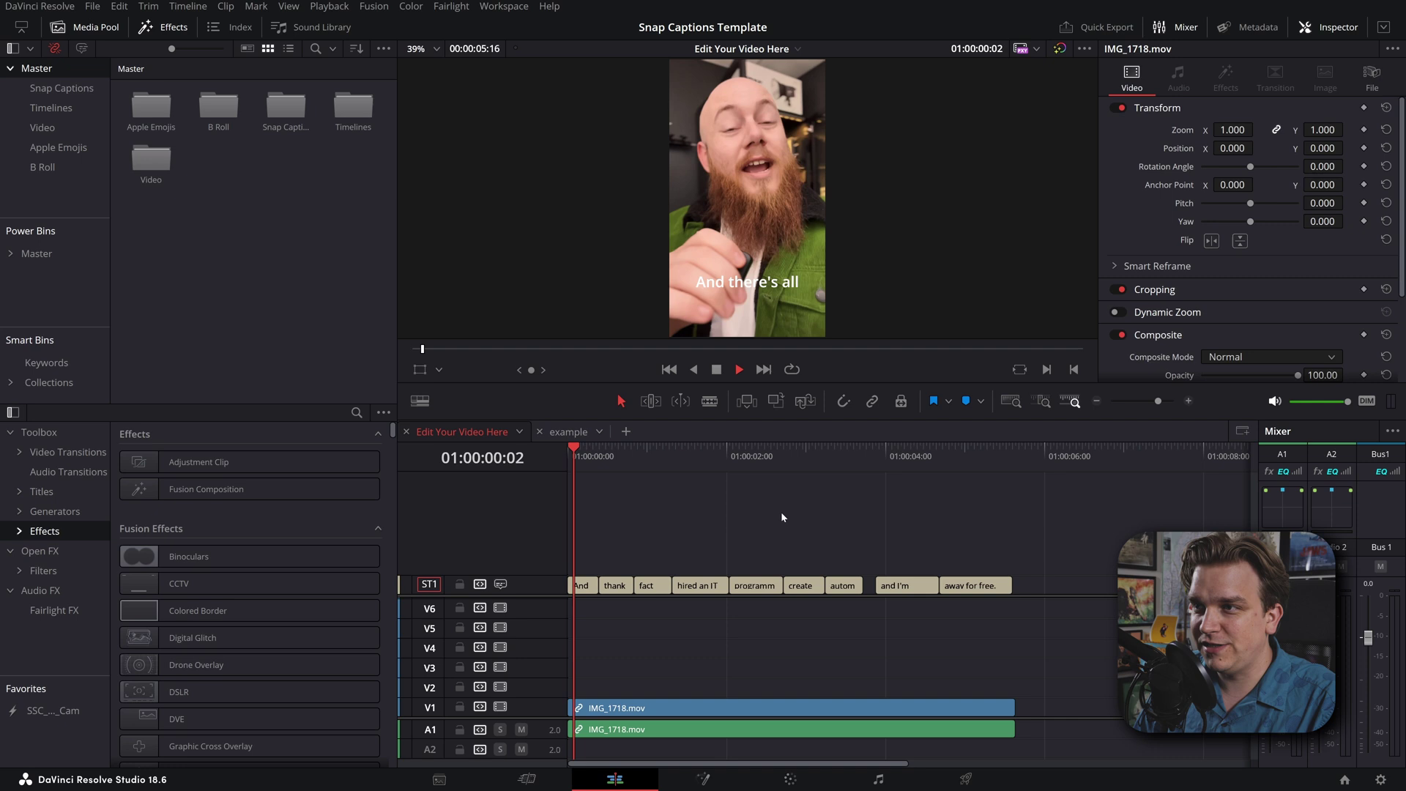
{"action": "key", "text": "End"}
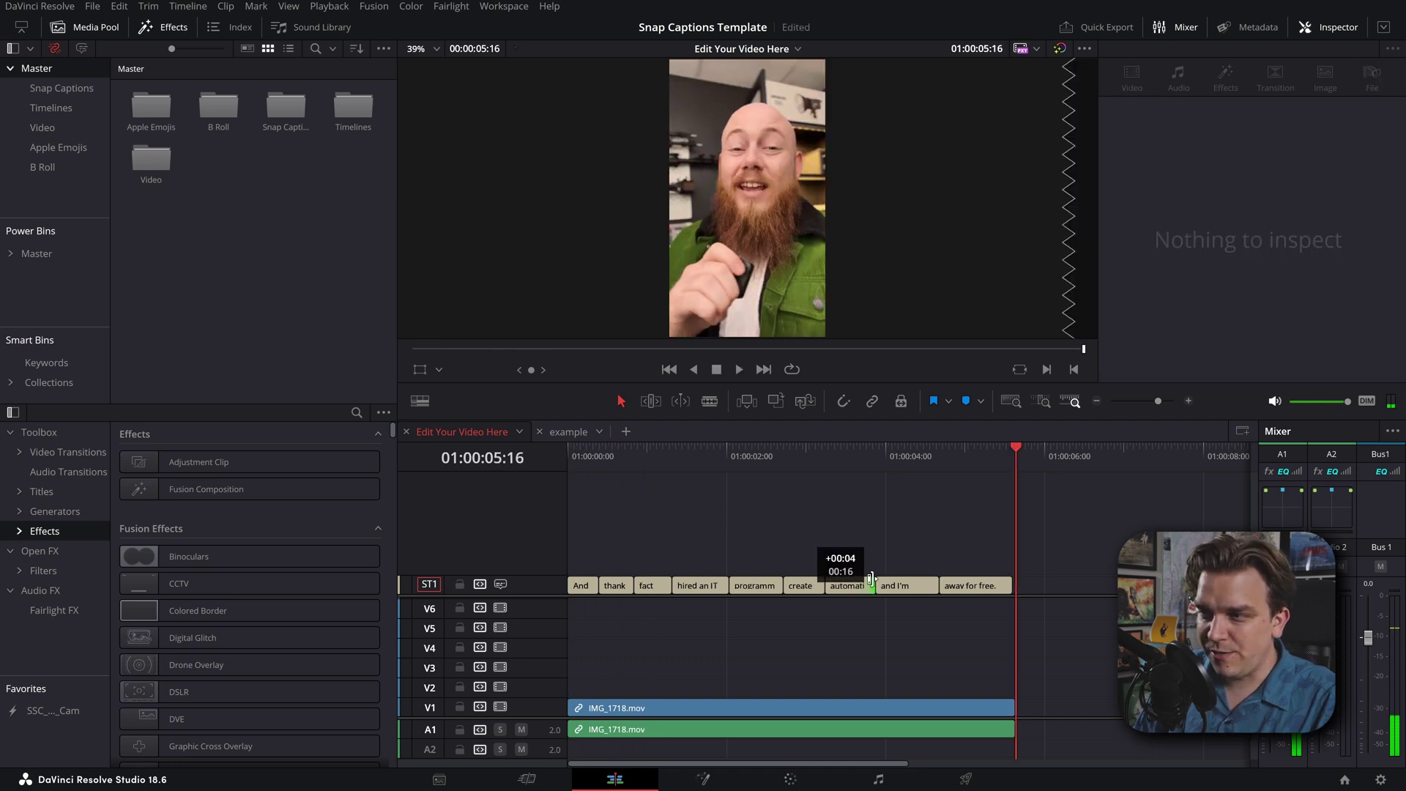
{"action": "left_click_drag", "start_coordinate": [843, 468], "coordinate": [754, 472]}
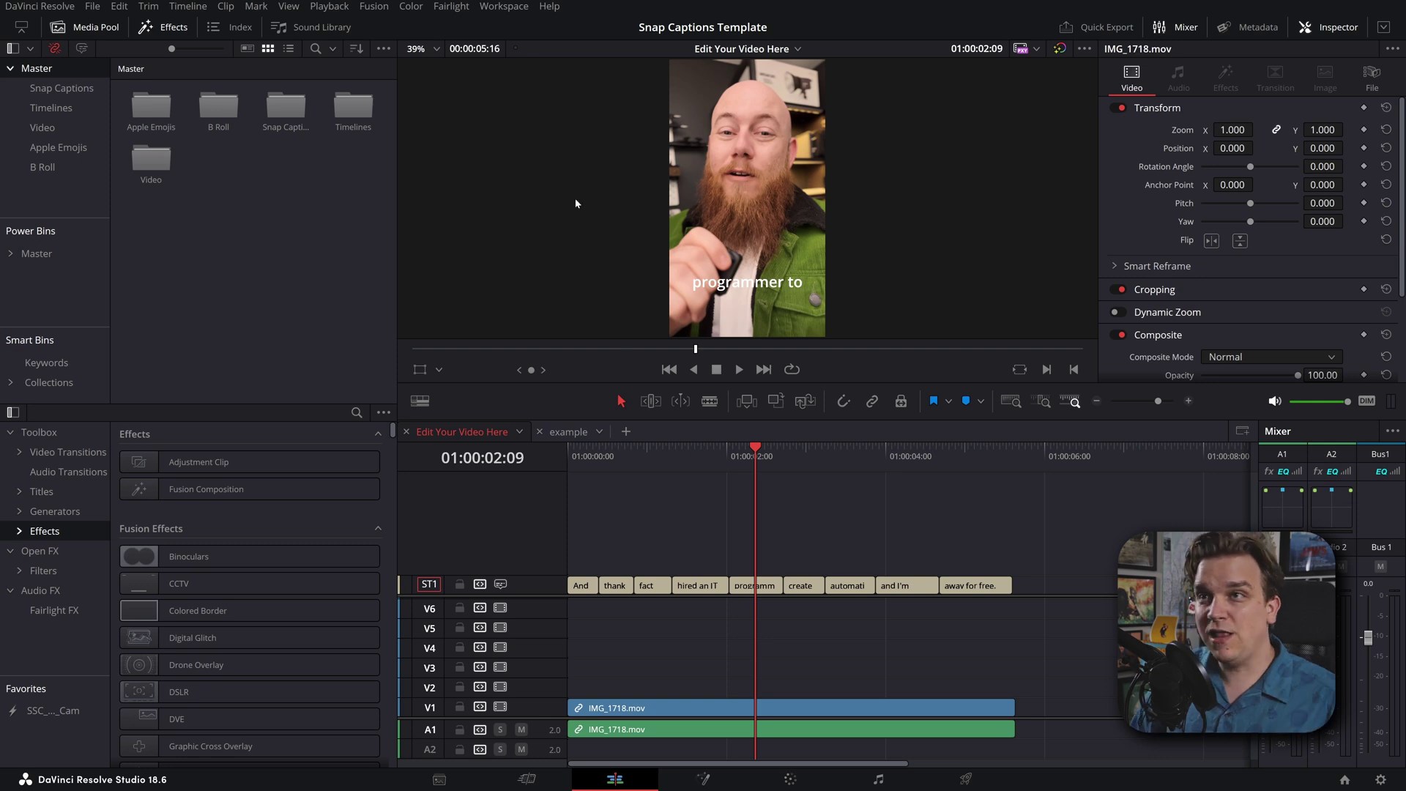
- Run Snap Captions with the Snap Beast template and None case conversion to generate Text+ captions
{"action": "left_click", "coordinate": [495, 7]}
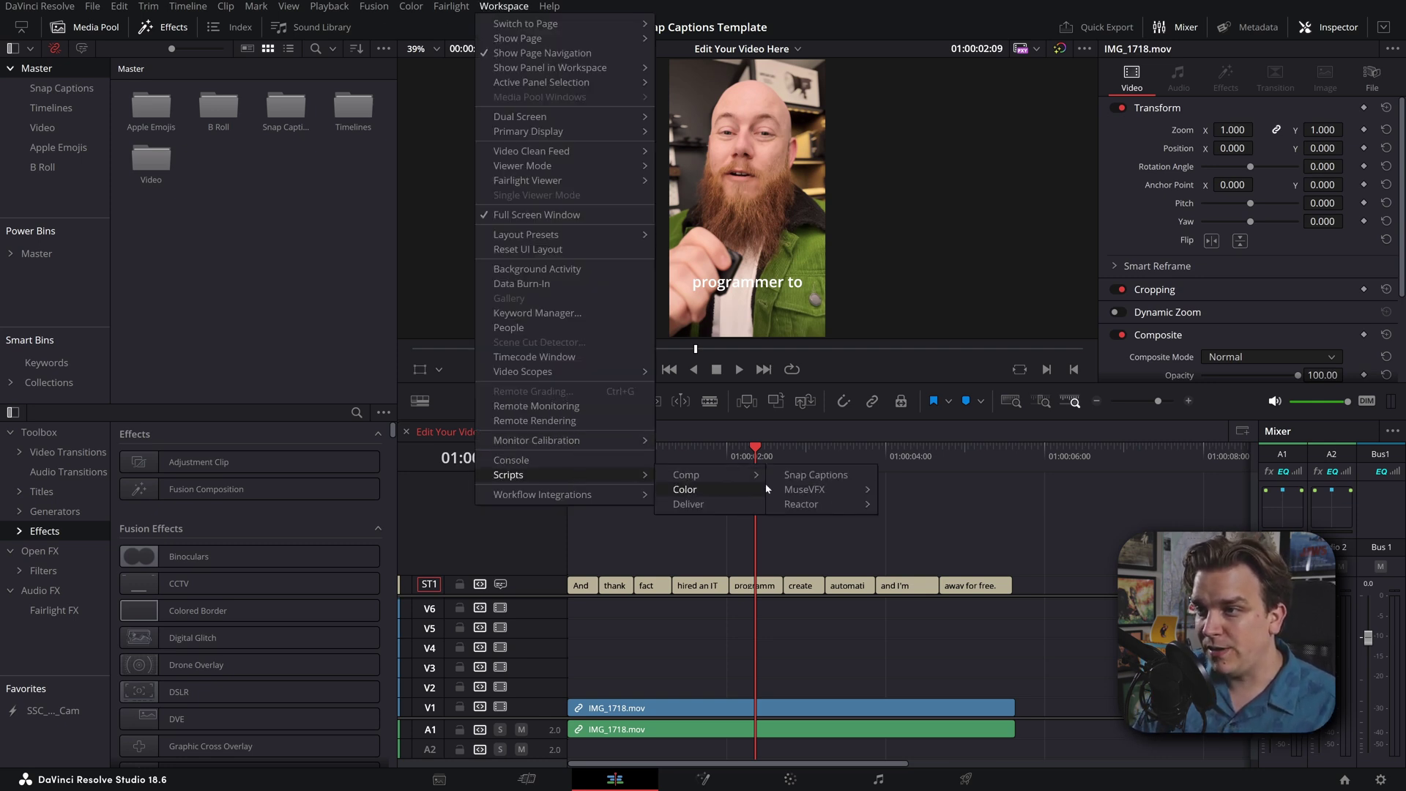
{"action": "left_click", "coordinate": [814, 475]}
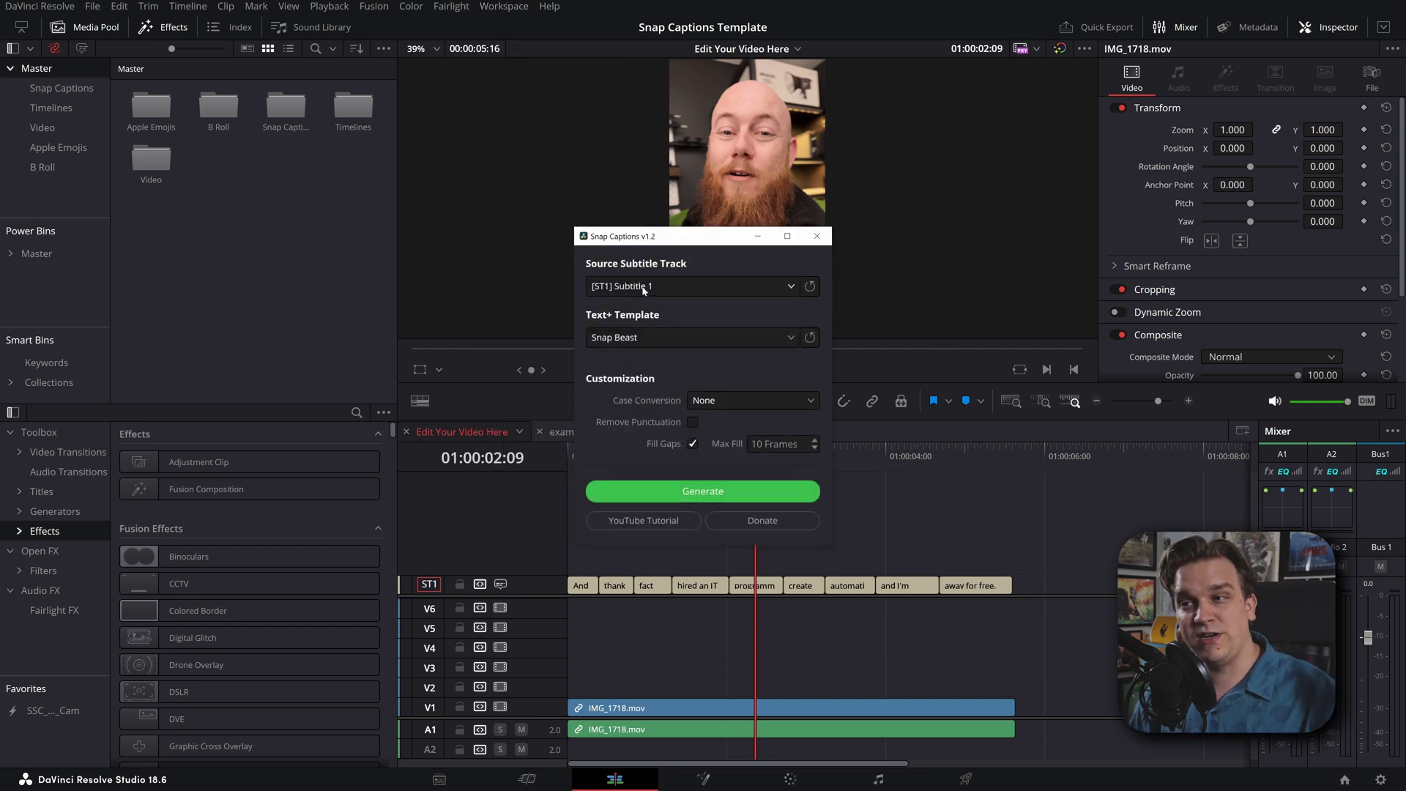
{"action": "left_click", "coordinate": [619, 336]}
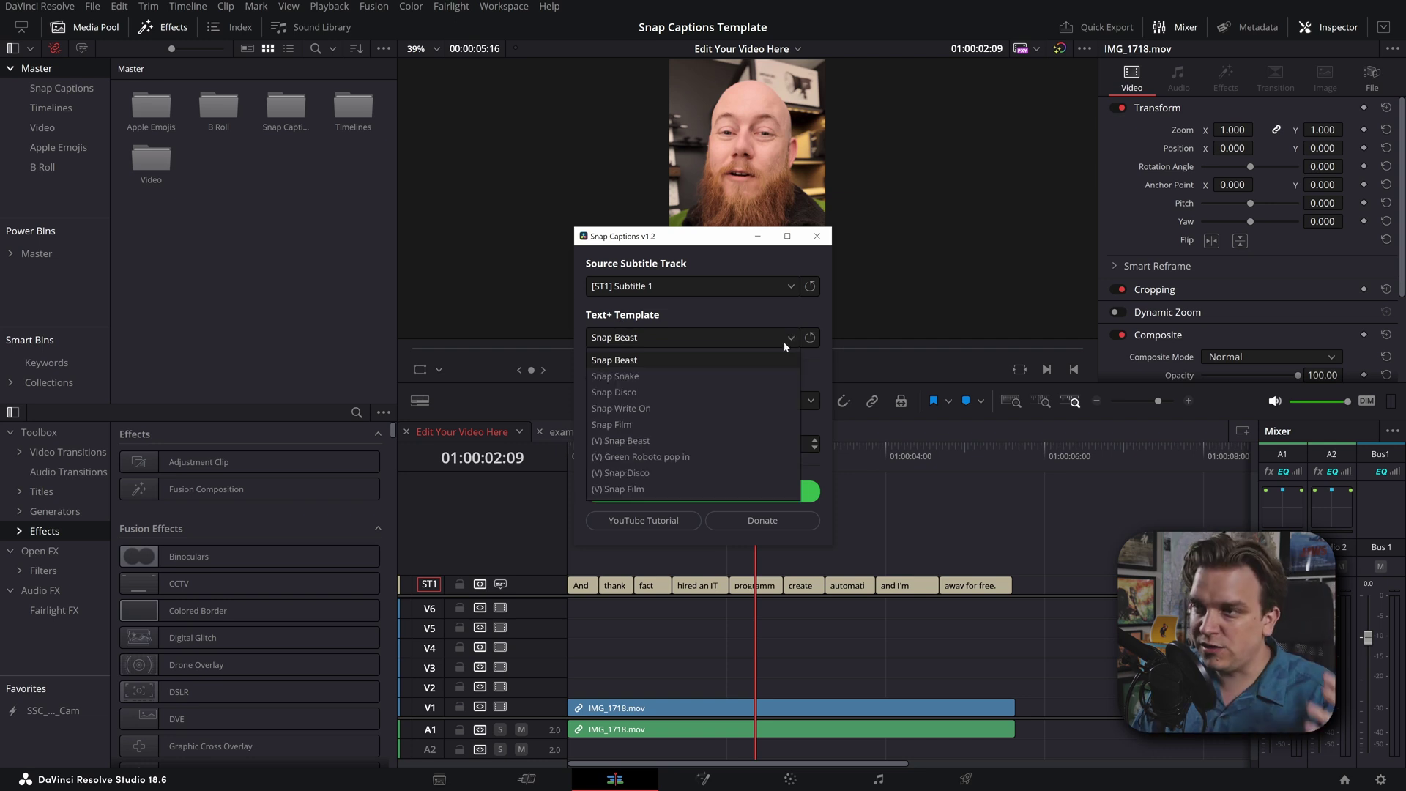
{"action": "left_click", "coordinate": [715, 322]}
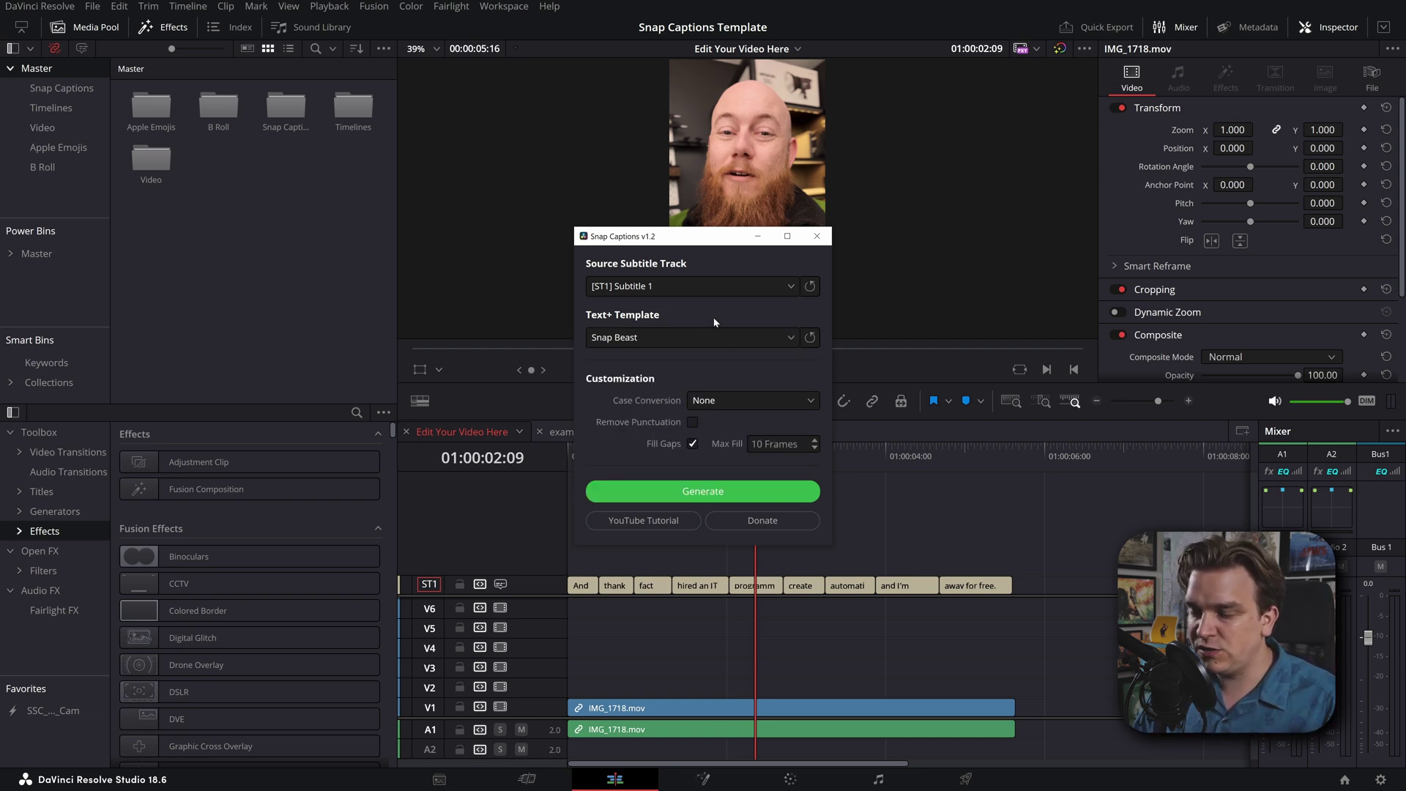
{"action": "left_click", "coordinate": [743, 397]}
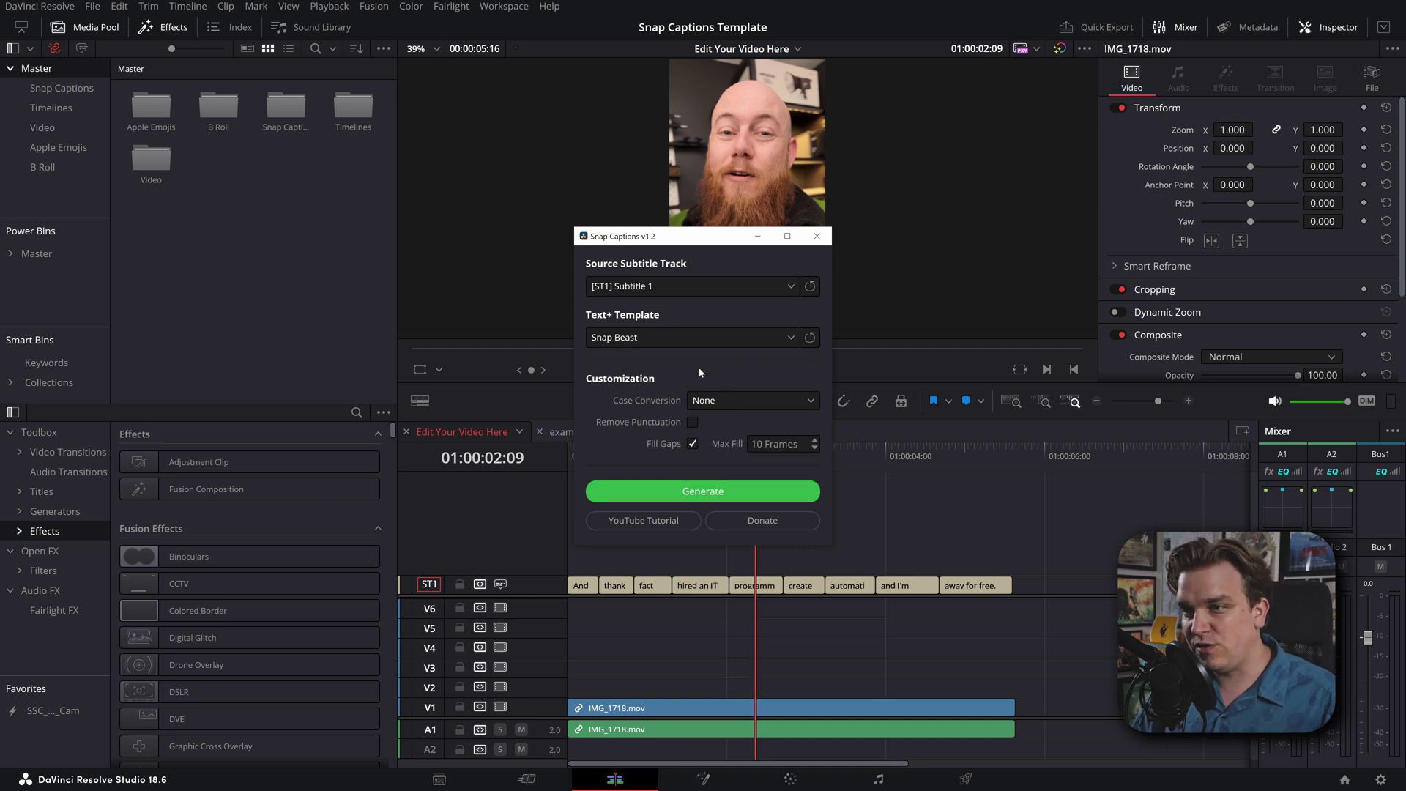
{"action": "left_click", "coordinate": [748, 405]}
{"action": "left_click", "coordinate": [727, 381]}
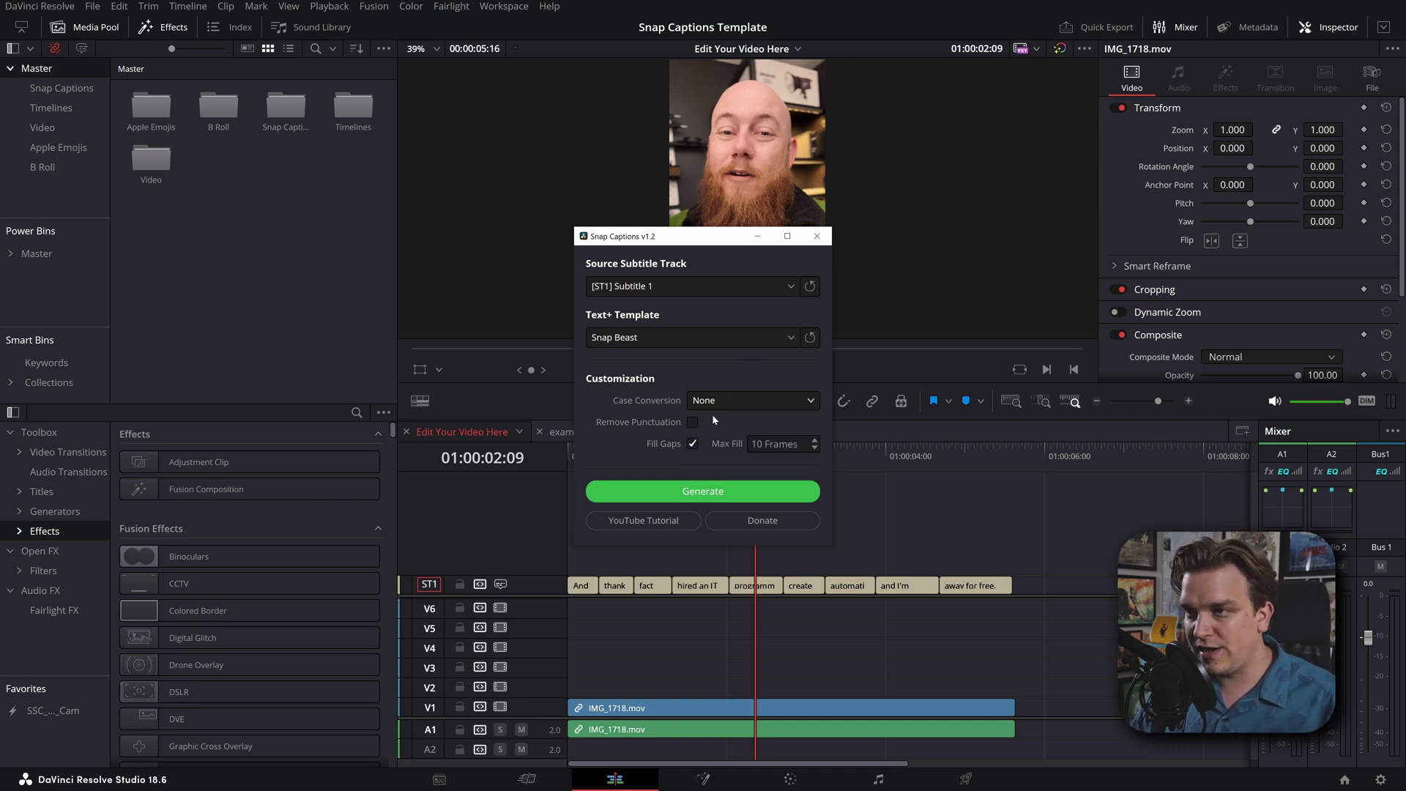
{"action": "left_click", "coordinate": [725, 494]}
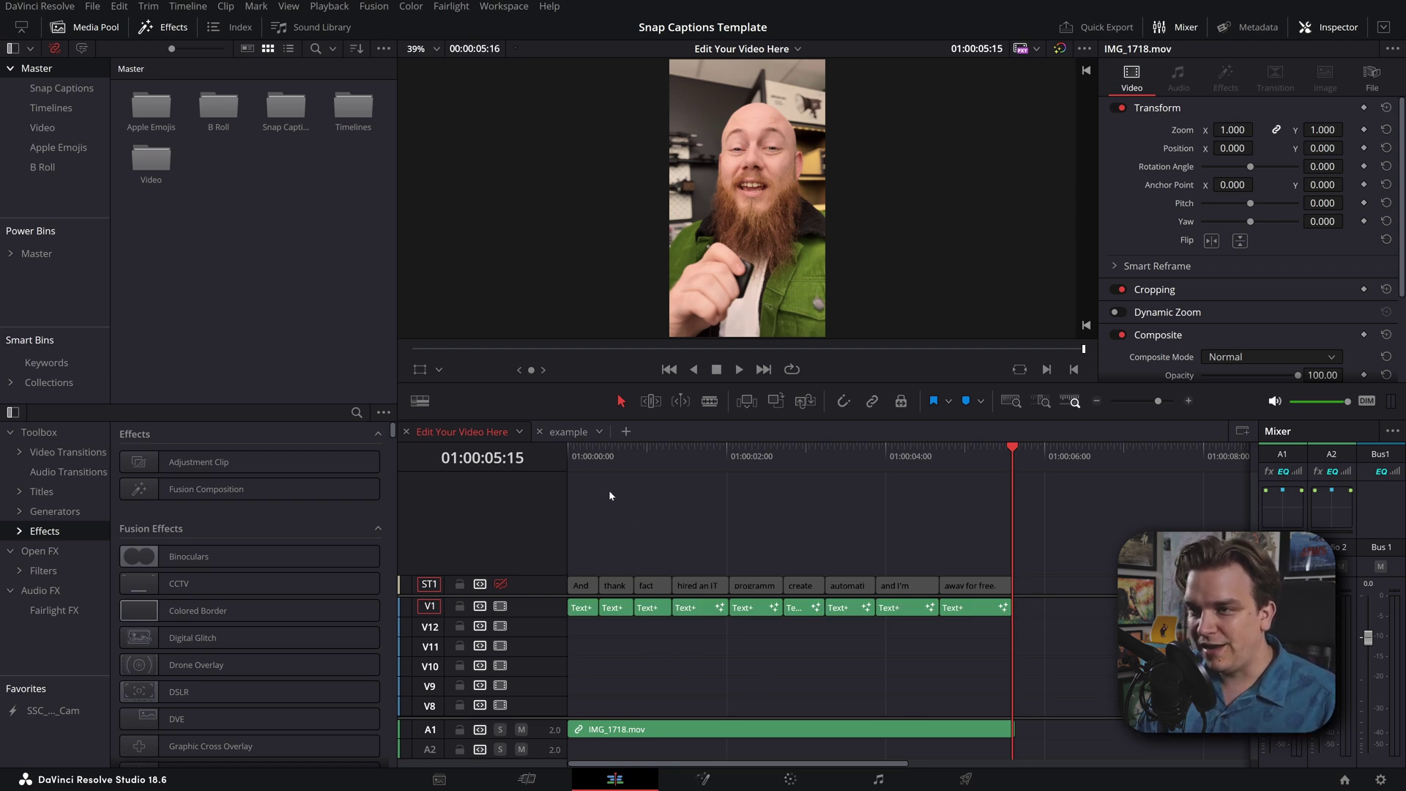
- Play the captioned clip from the start to preview the animated captions
{"action": "key", "text": "space"}
{"action": "key", "text": "Home"}
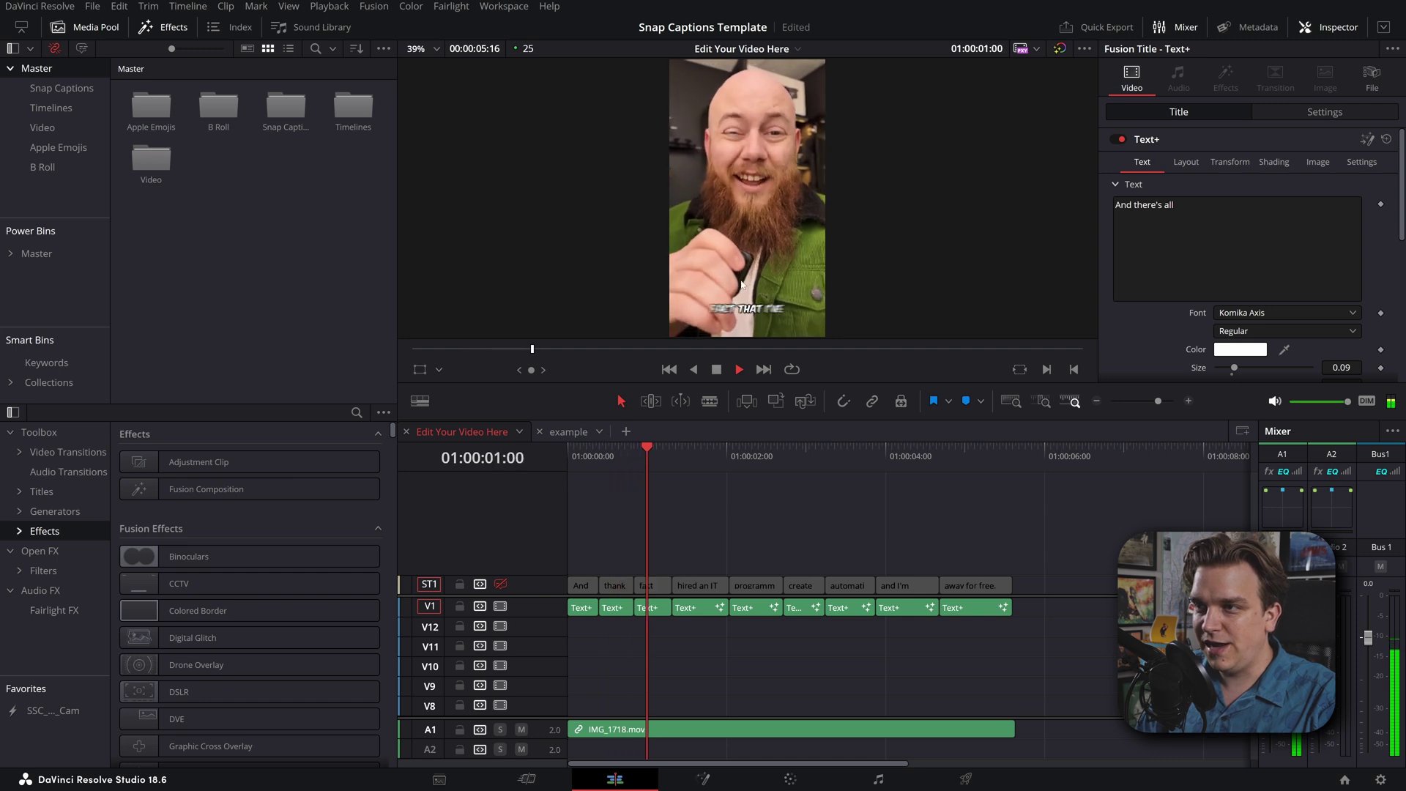
{"action": "scroll", "coordinate": [736, 271], "scroll_direction": "up", "scroll_amount": 2}
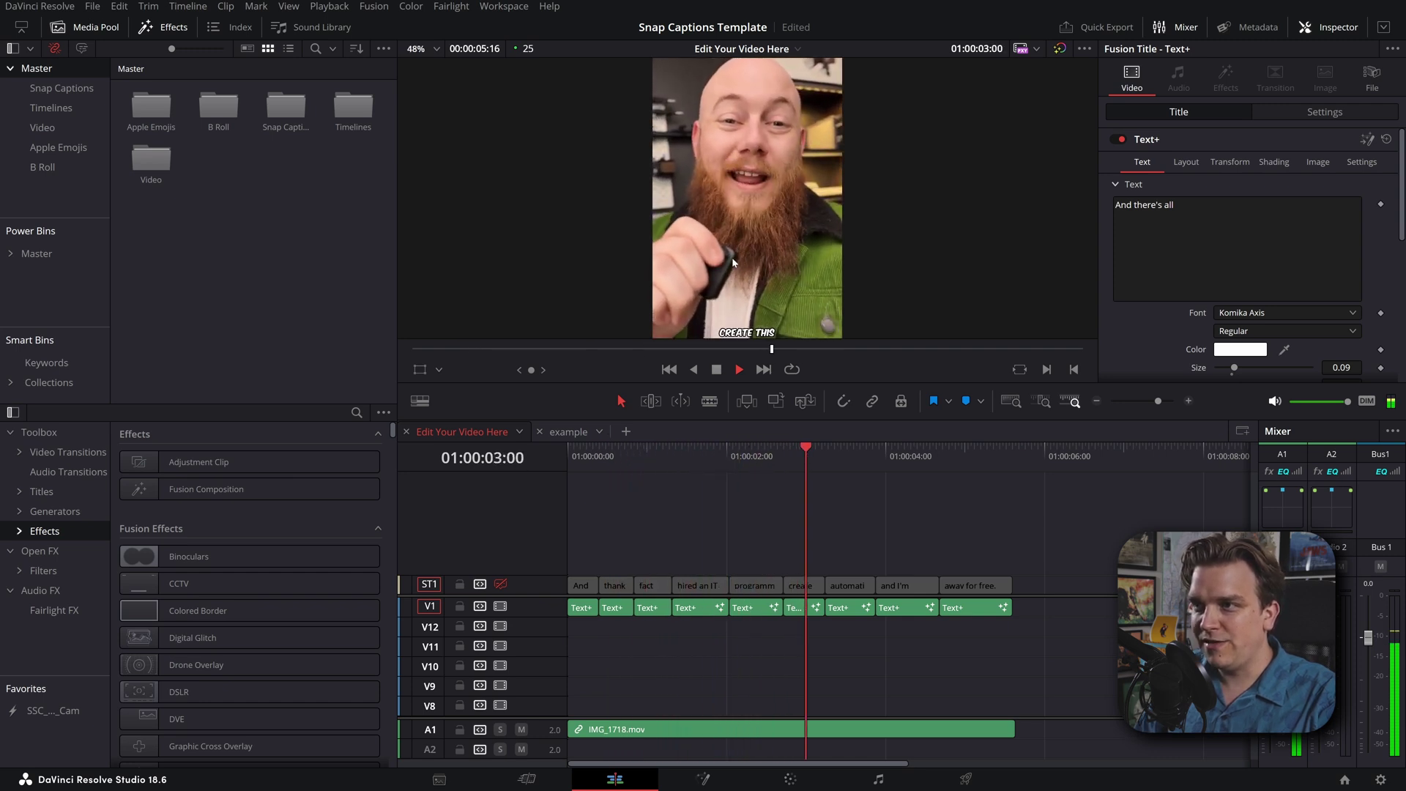
{"action": "scroll", "coordinate": [750, 244], "scroll_direction": "up", "scroll_amount": 3}
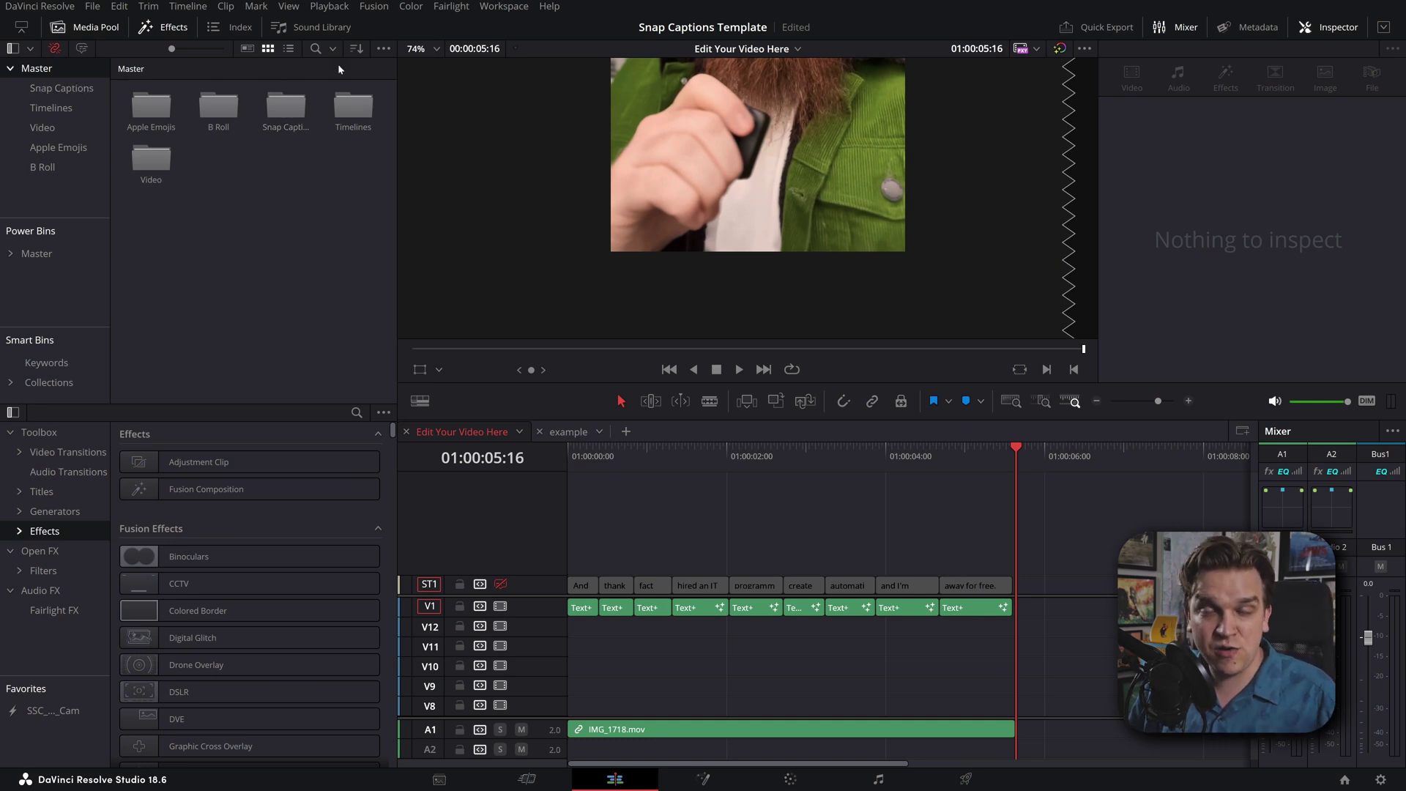
- Open the Snap Captions bin and delete all generated Text+ caption clips from V1
{"action": "double_click", "coordinate": [285, 109]}
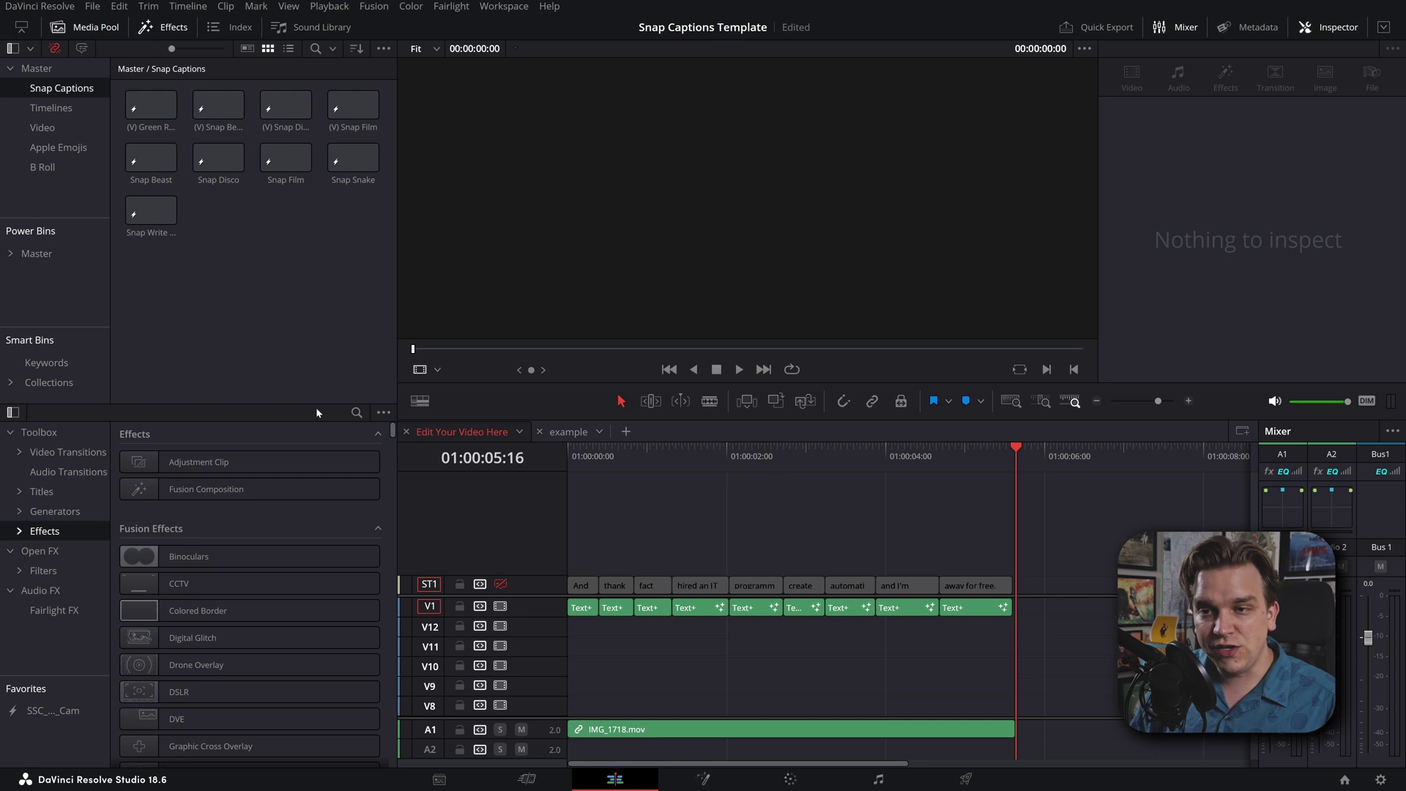
{"action": "left_click_drag", "start_coordinate": [1073, 676], "coordinate": [551, 614]}
{"action": "key", "text": "Delete"}
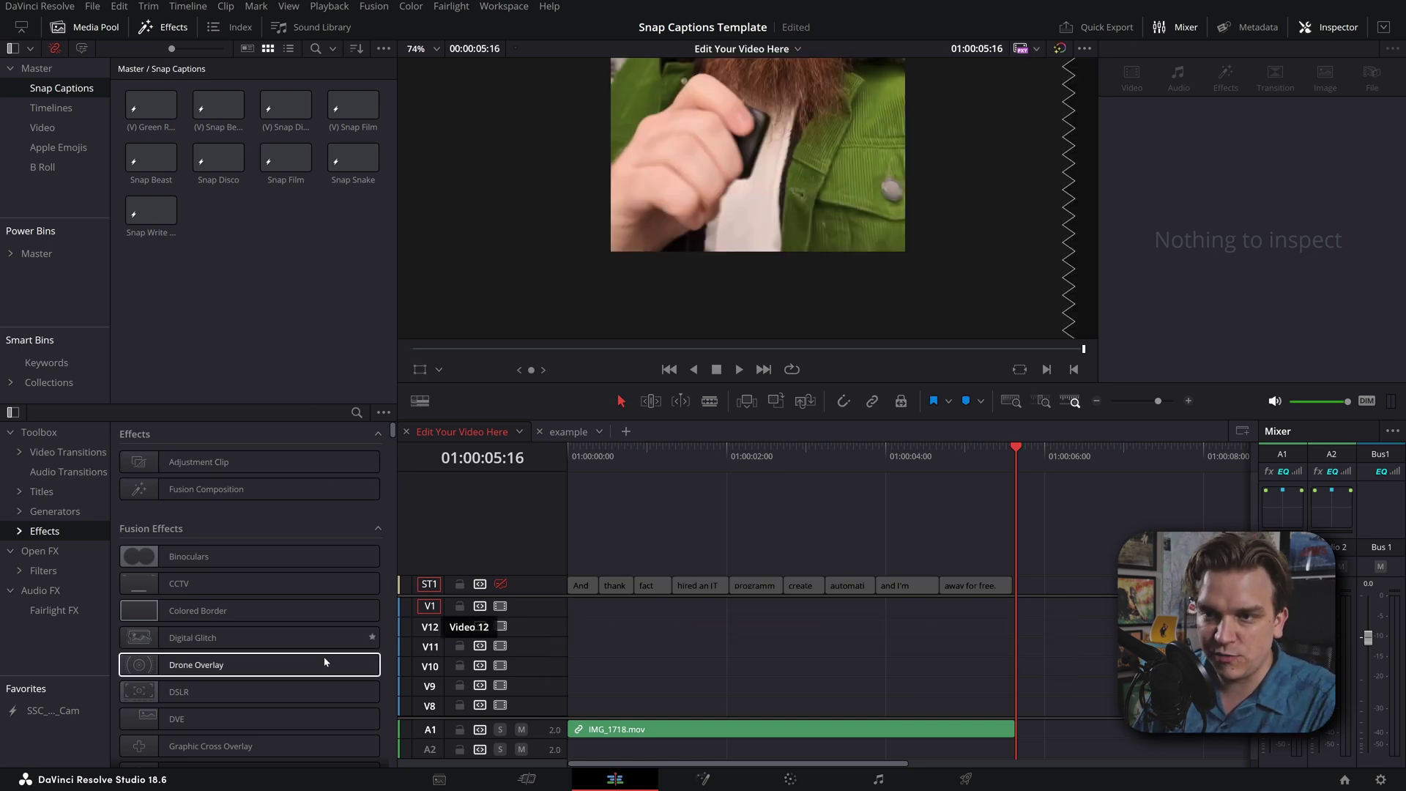
- Place the ResolveArt_3 title on V1, add it to the Snap Captions bin, then delete it from the timeline
{"action": "left_click", "coordinate": [42, 492]}
{"action": "scroll", "coordinate": [249, 557], "scroll_direction": "down", "scroll_amount": 5}
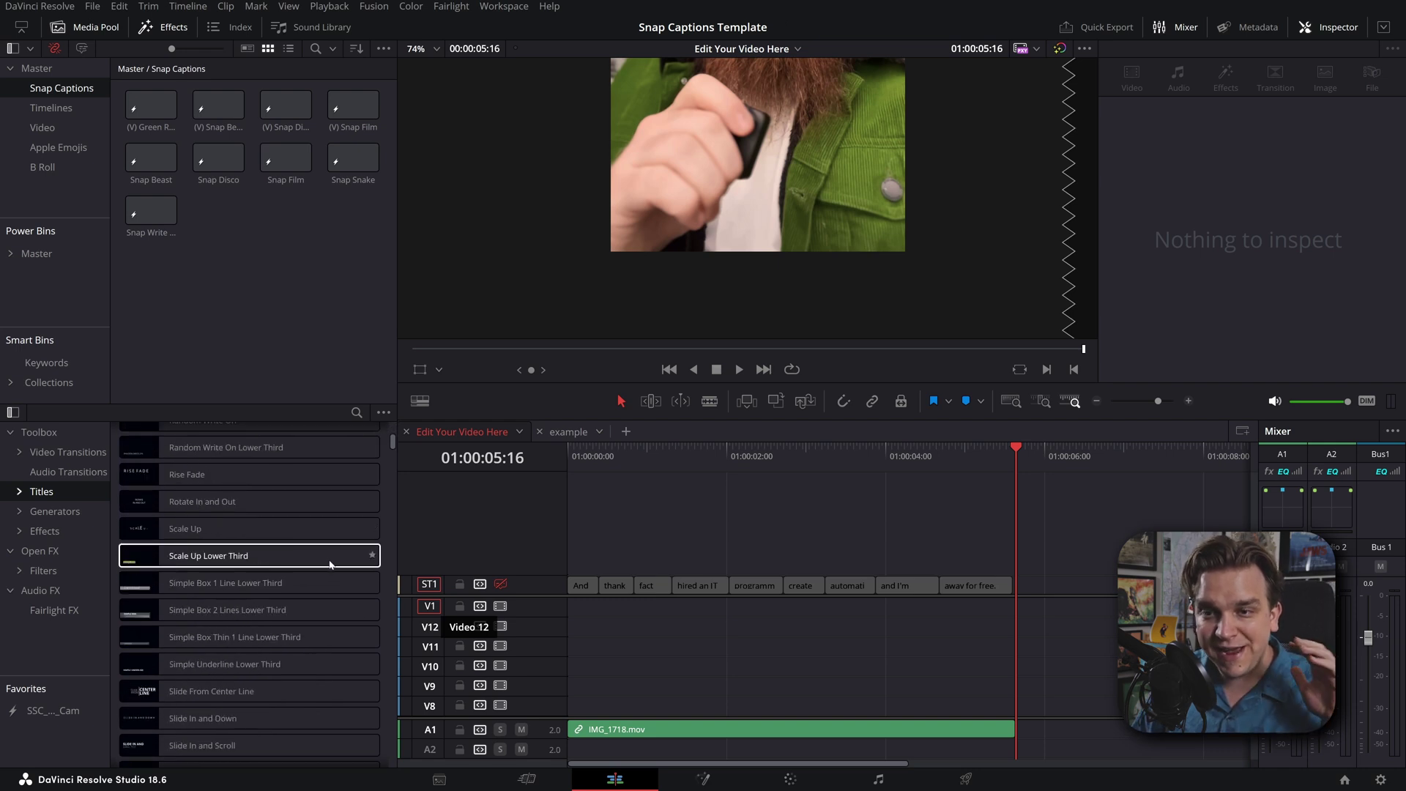
{"action": "scroll", "coordinate": [330, 565], "scroll_direction": "down", "scroll_amount": 15}
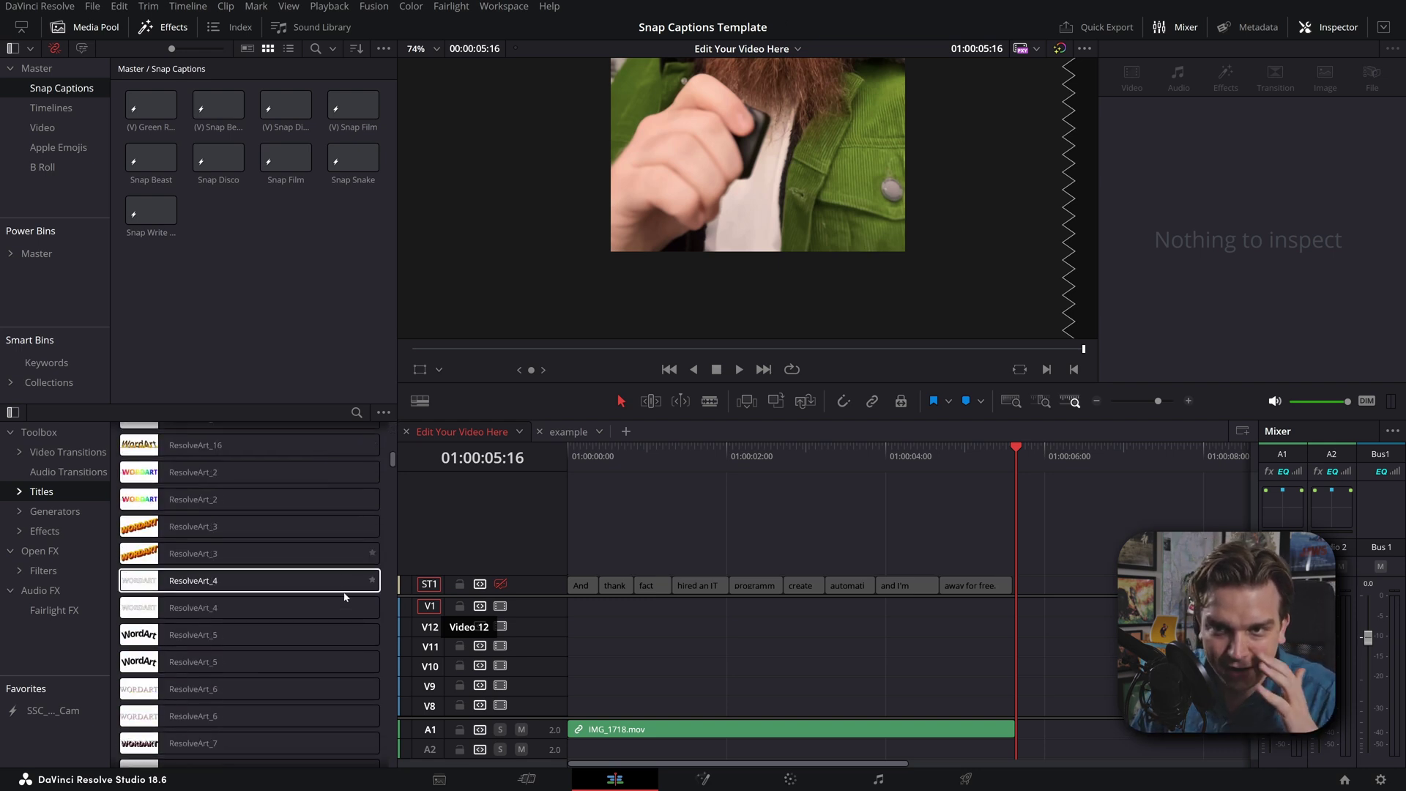
{"action": "scroll", "coordinate": [272, 644], "scroll_direction": "up", "scroll_amount": 2}
{"action": "left_click_drag", "start_coordinate": [271, 605], "coordinate": [273, 619]}
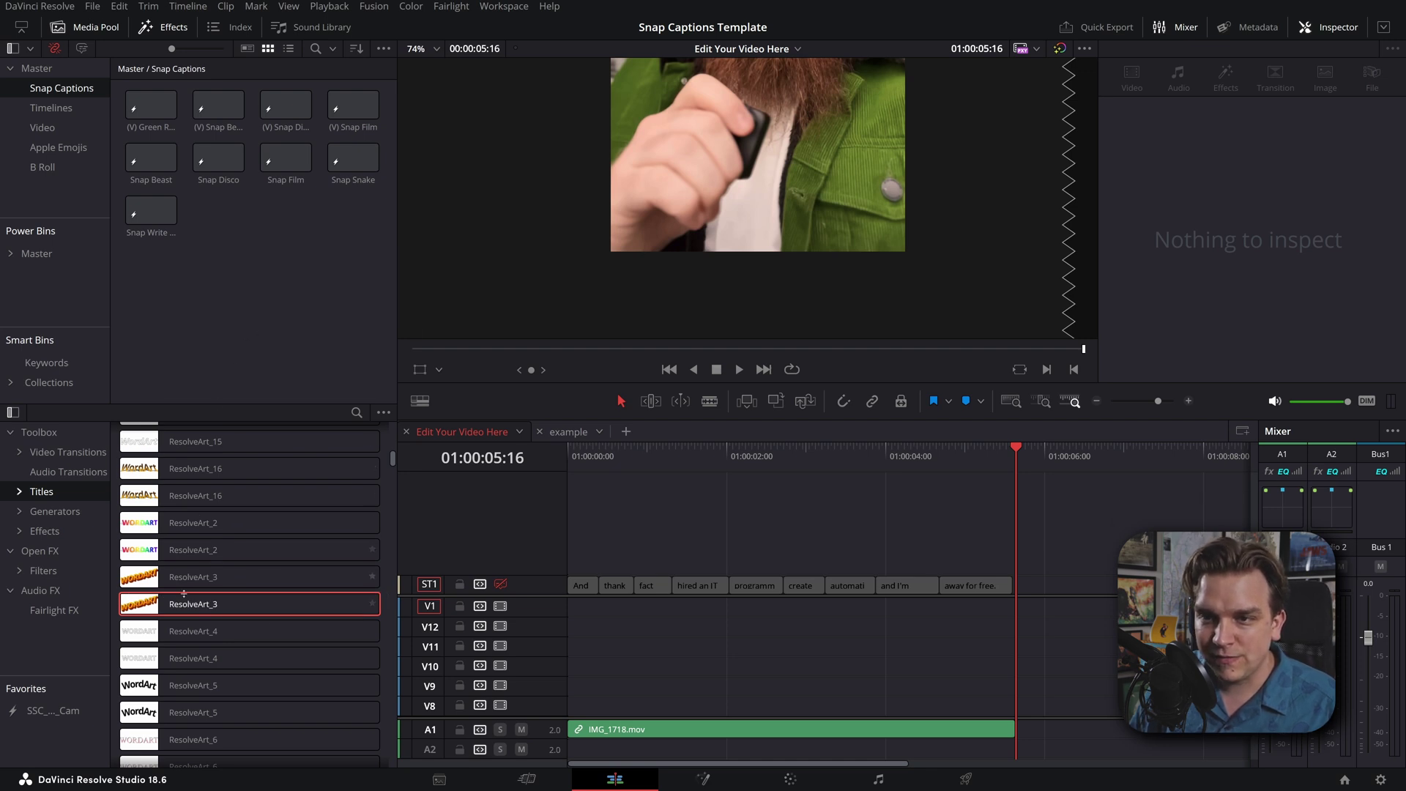
{"action": "left_click_drag", "start_coordinate": [184, 593], "coordinate": [725, 607]}
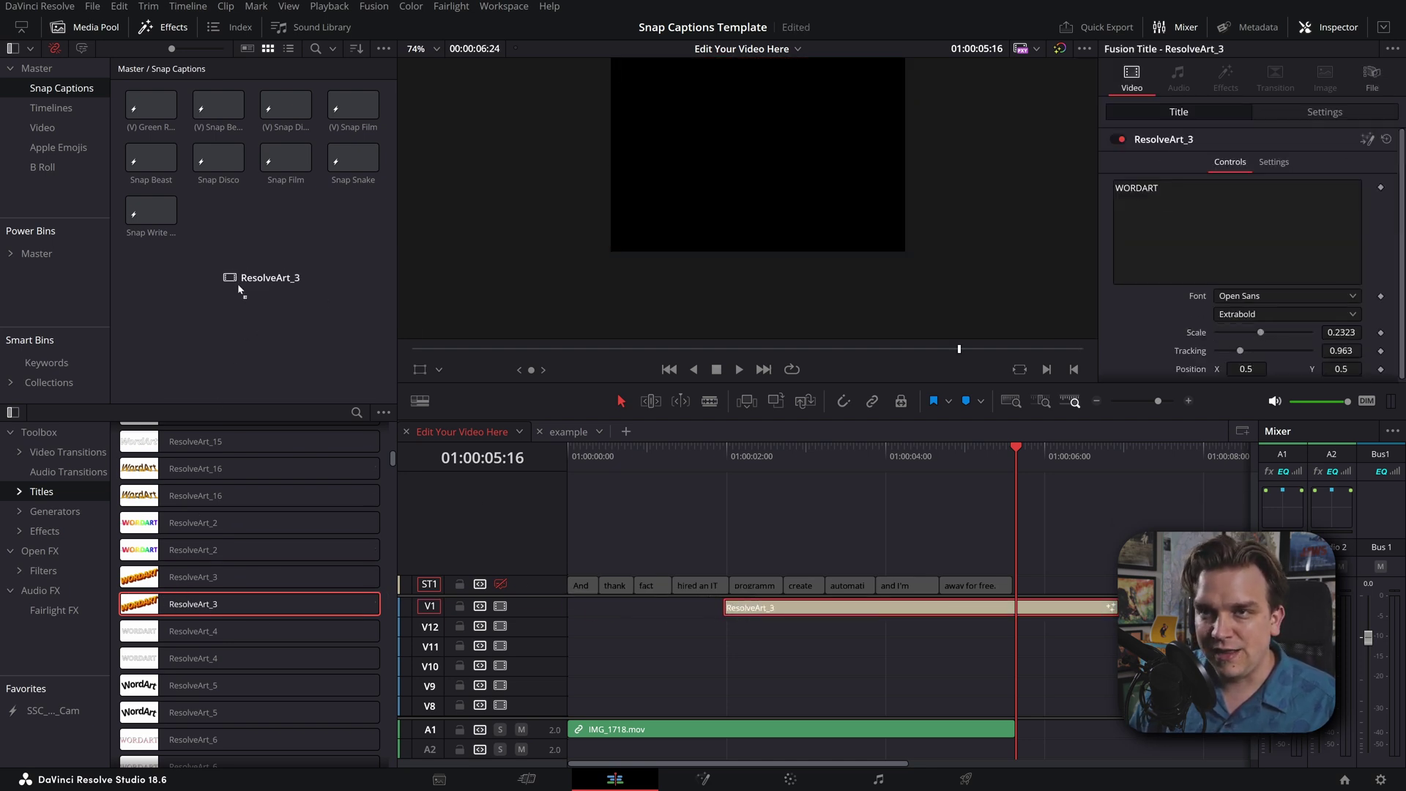
{"action": "left_click_drag", "start_coordinate": [240, 289], "coordinate": [220, 283]}
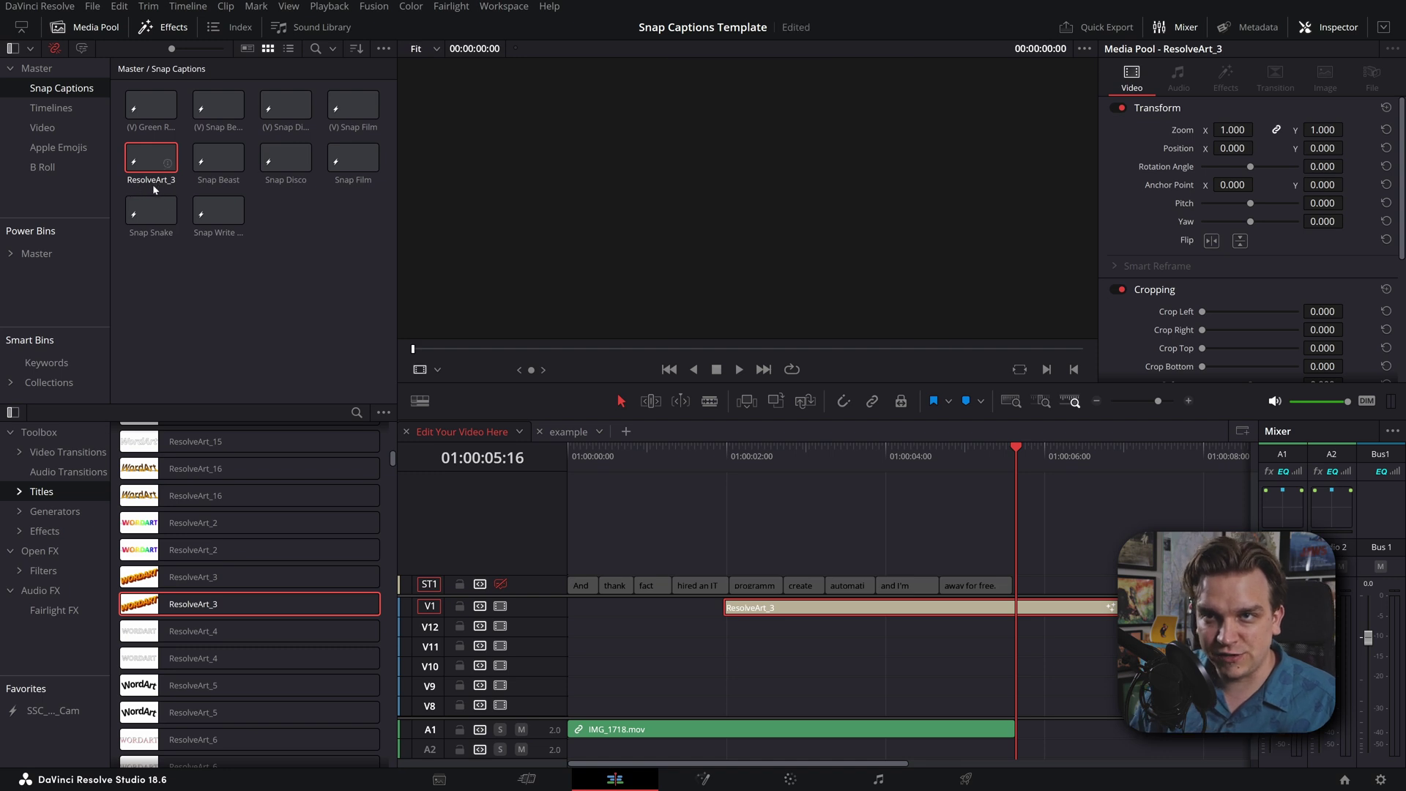
{"action": "left_click", "coordinate": [775, 607]}
{"action": "key", "text": "Delete"}
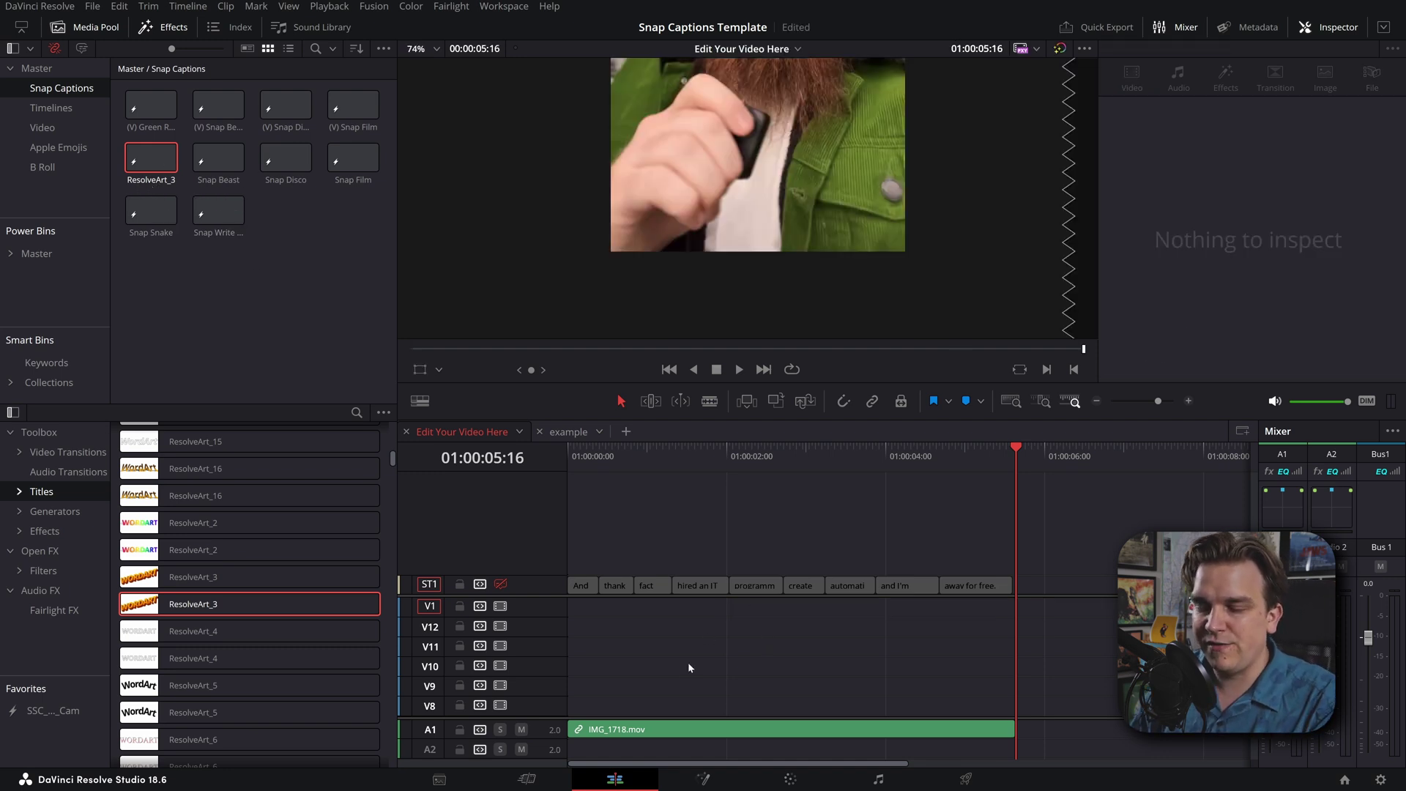
- Run Snap Captions again with ResolveArt_3 as the template to generate captions
{"action": "left_click", "coordinate": [495, 6]}
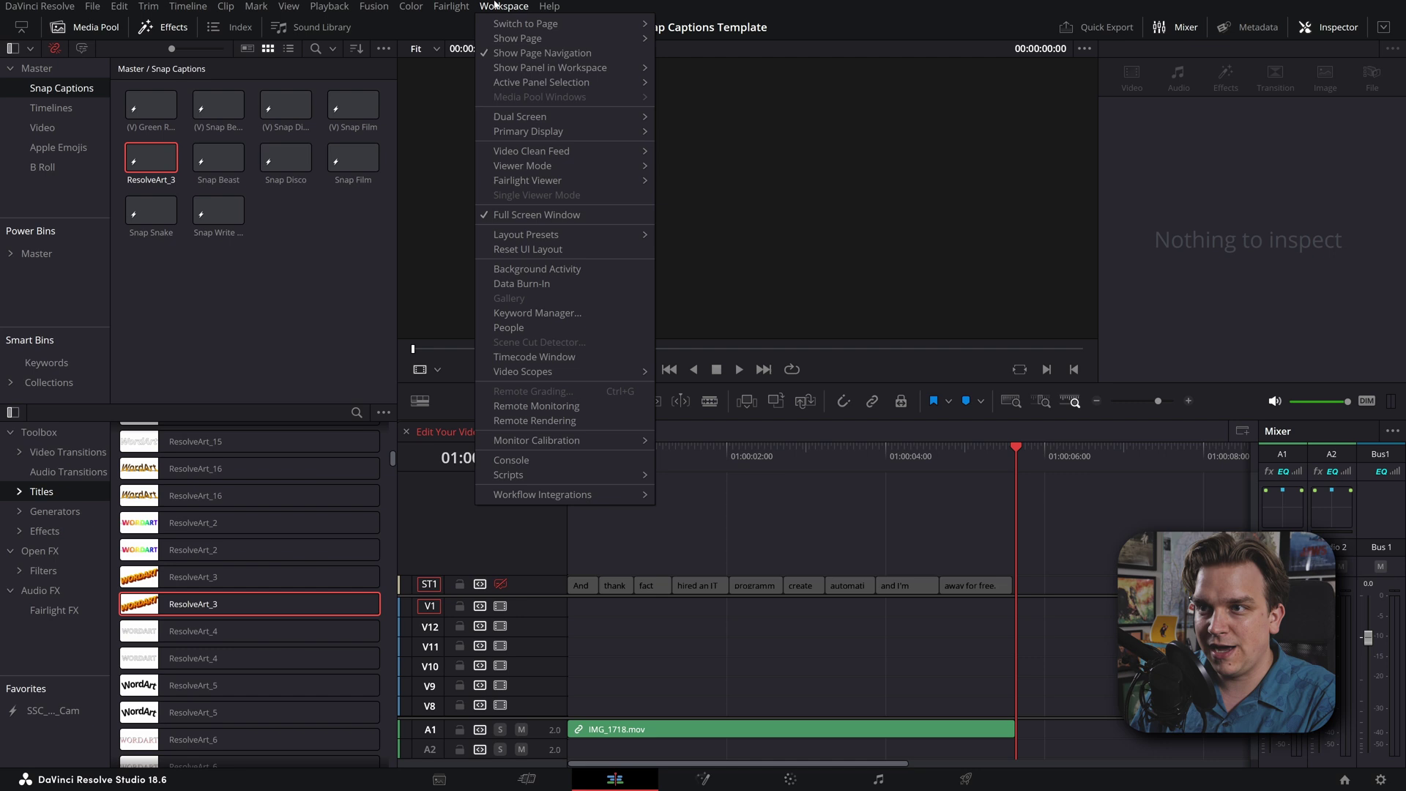
{"action": "mouse_move", "coordinate": [537, 476]}
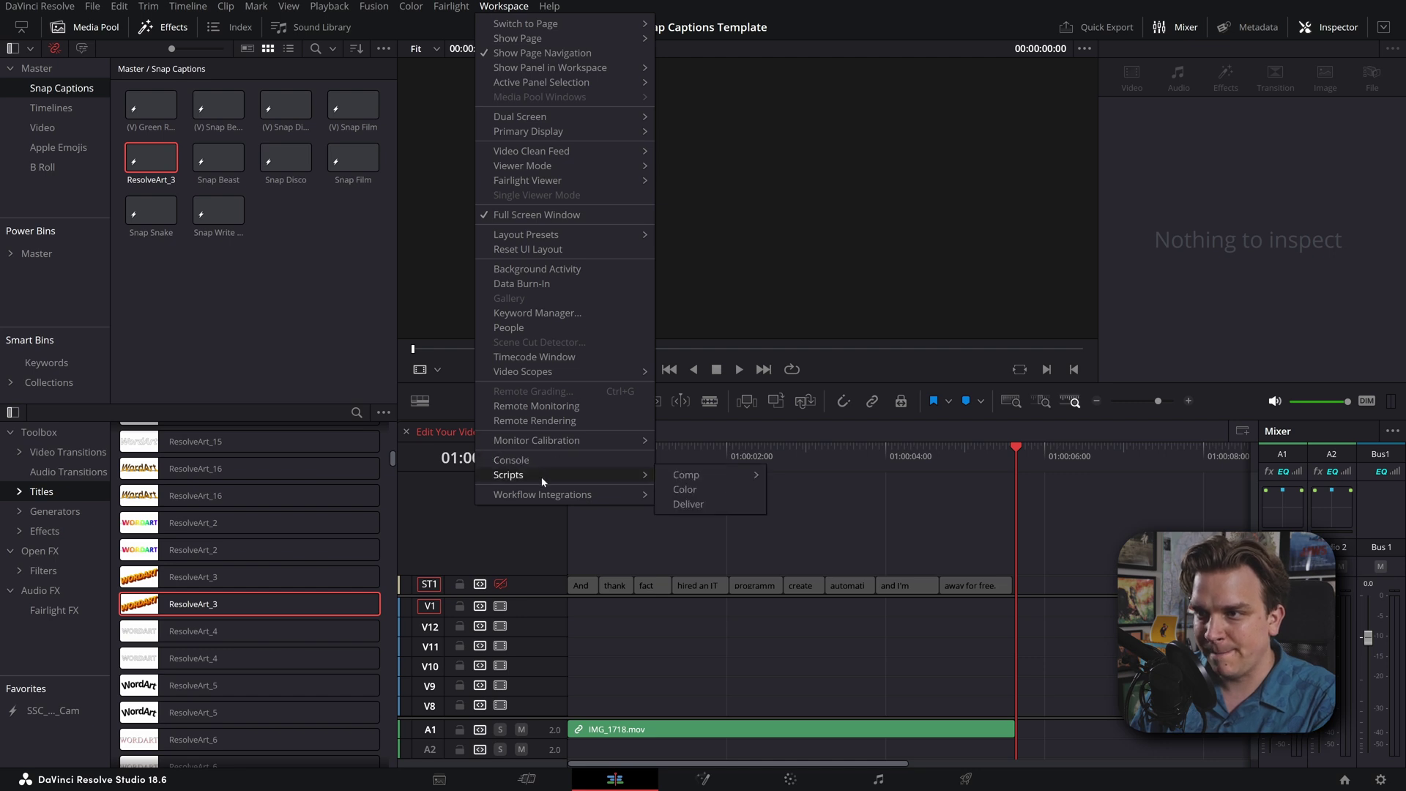
{"action": "mouse_move", "coordinate": [710, 475]}
{"action": "left_click", "coordinate": [798, 475]}
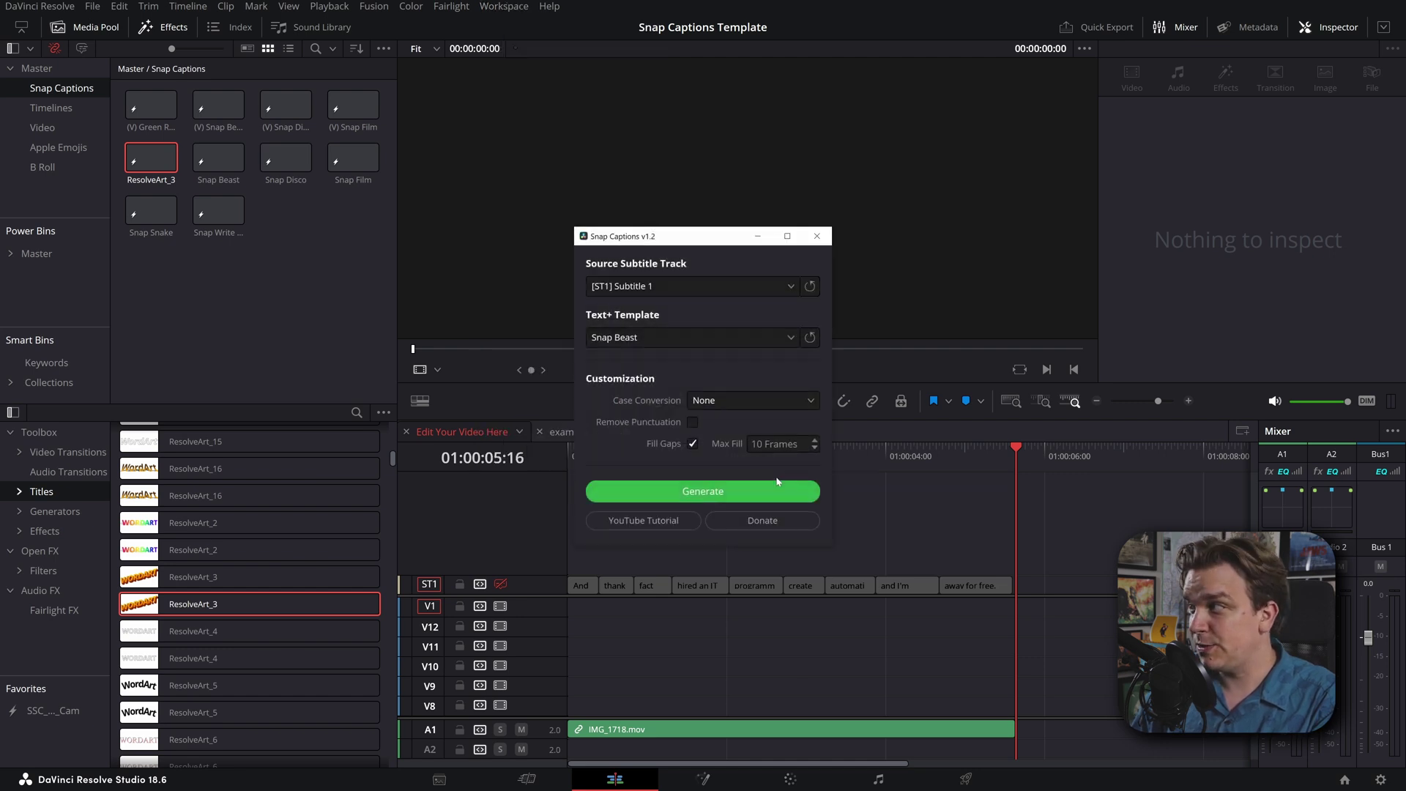
{"action": "left_click", "coordinate": [653, 337]}
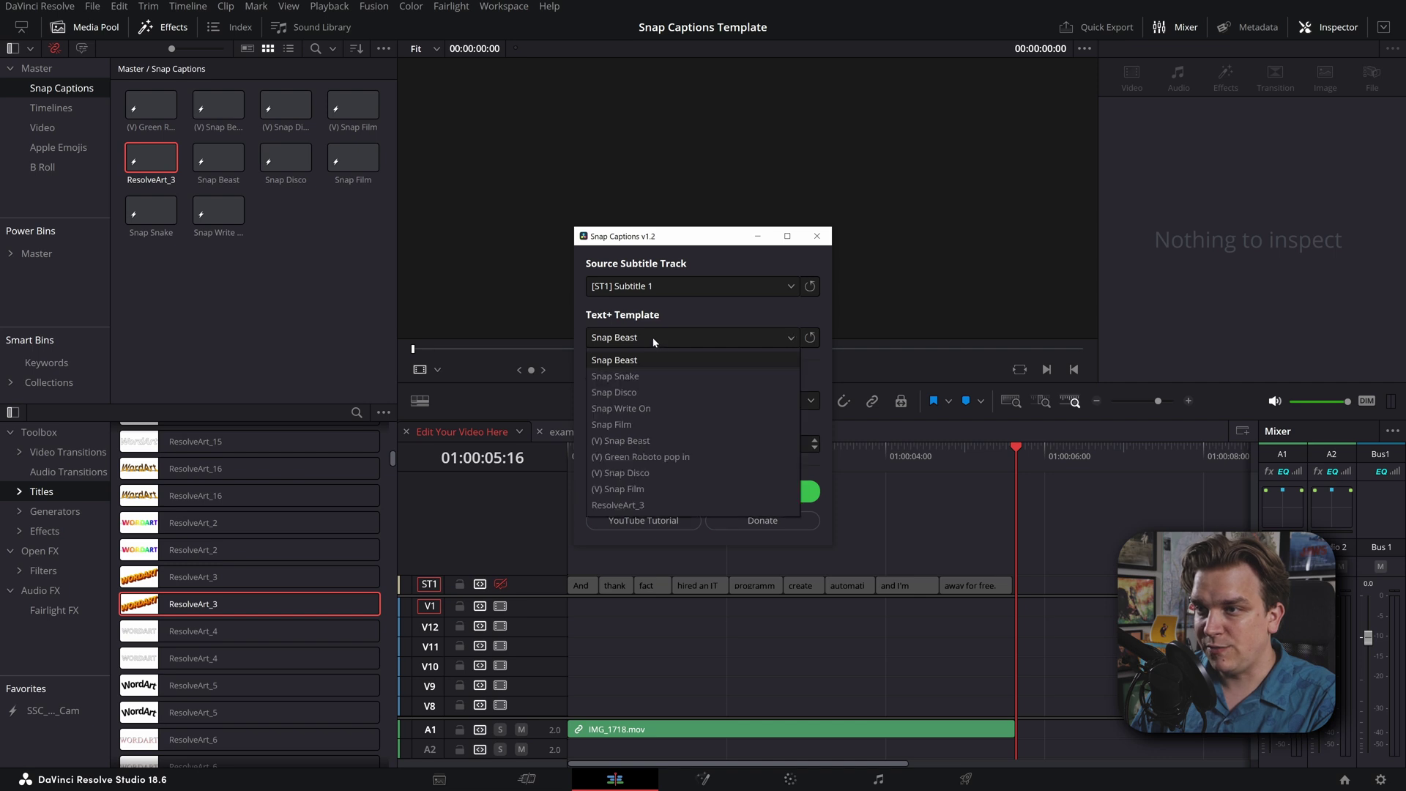
{"action": "left_click", "coordinate": [650, 506]}
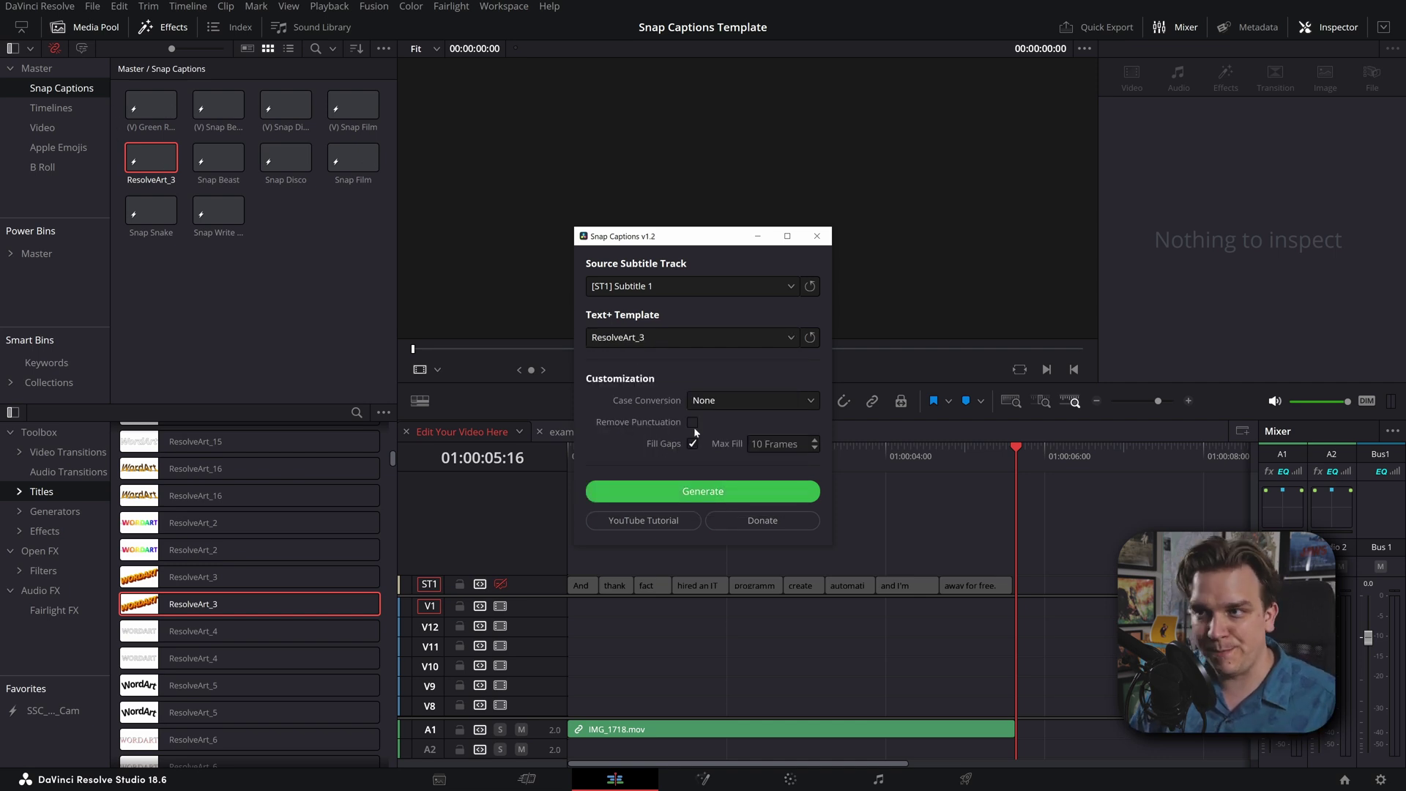
{"action": "left_click", "coordinate": [660, 487]}
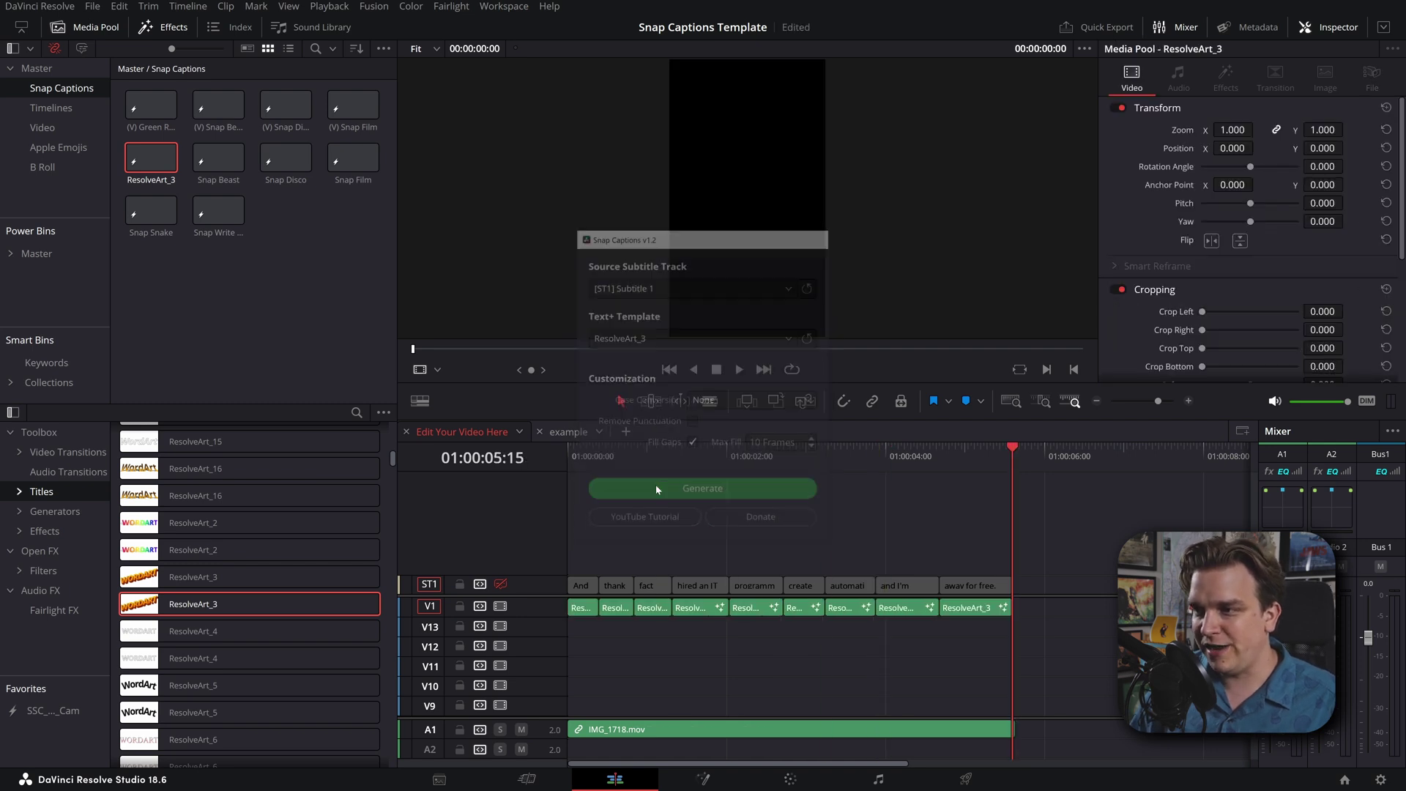
- Play the ResolveArt_3 captions from the start, pausing on the "and I'm giving it" caption
{"action": "mouse_move", "coordinate": [612, 459]}
{"action": "left_mouse_down"}
{"action": "mouse_move", "coordinate": [575, 459]}
{"action": "mouse_move", "coordinate": [615, 459]}
{"action": "left_mouse_up"}
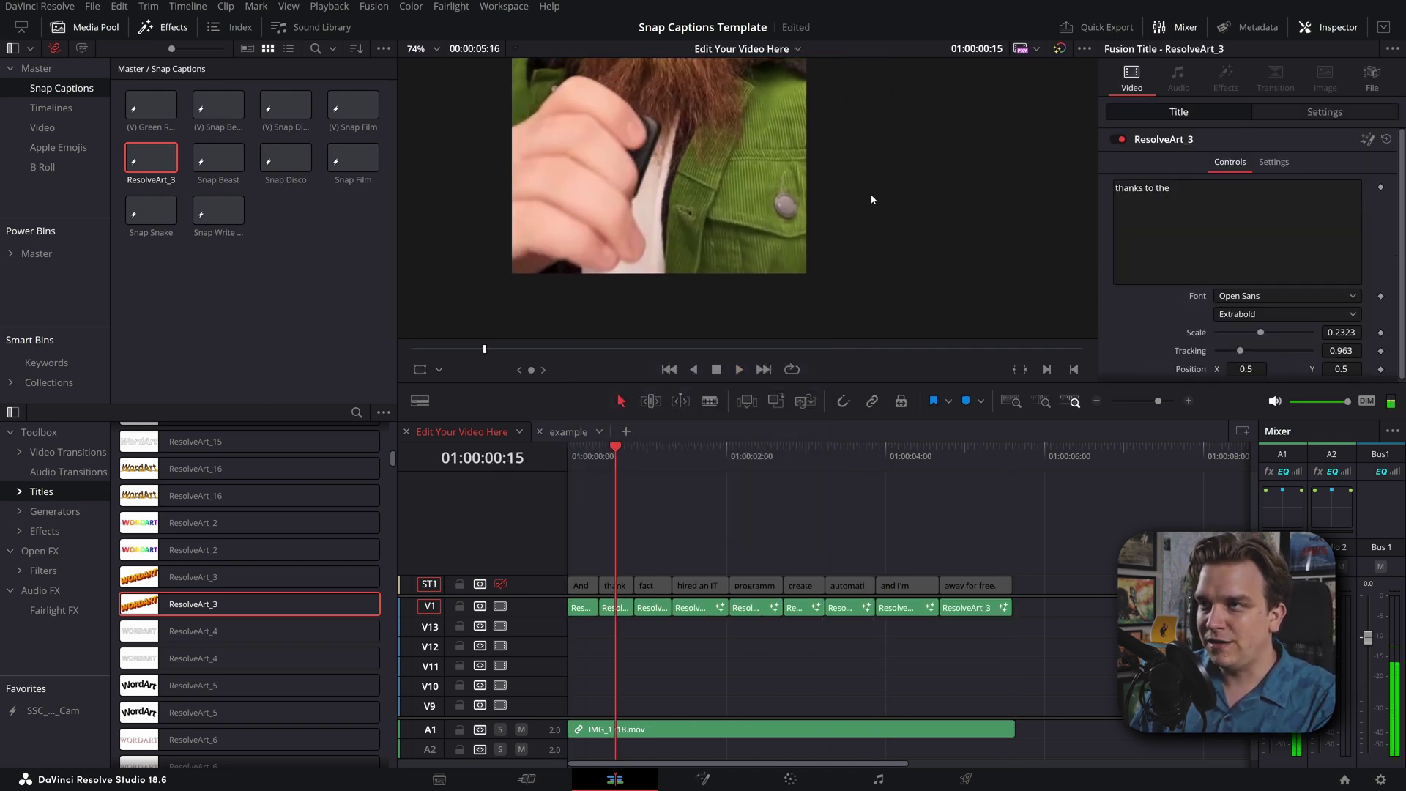
{"action": "left_click", "coordinate": [739, 369]}
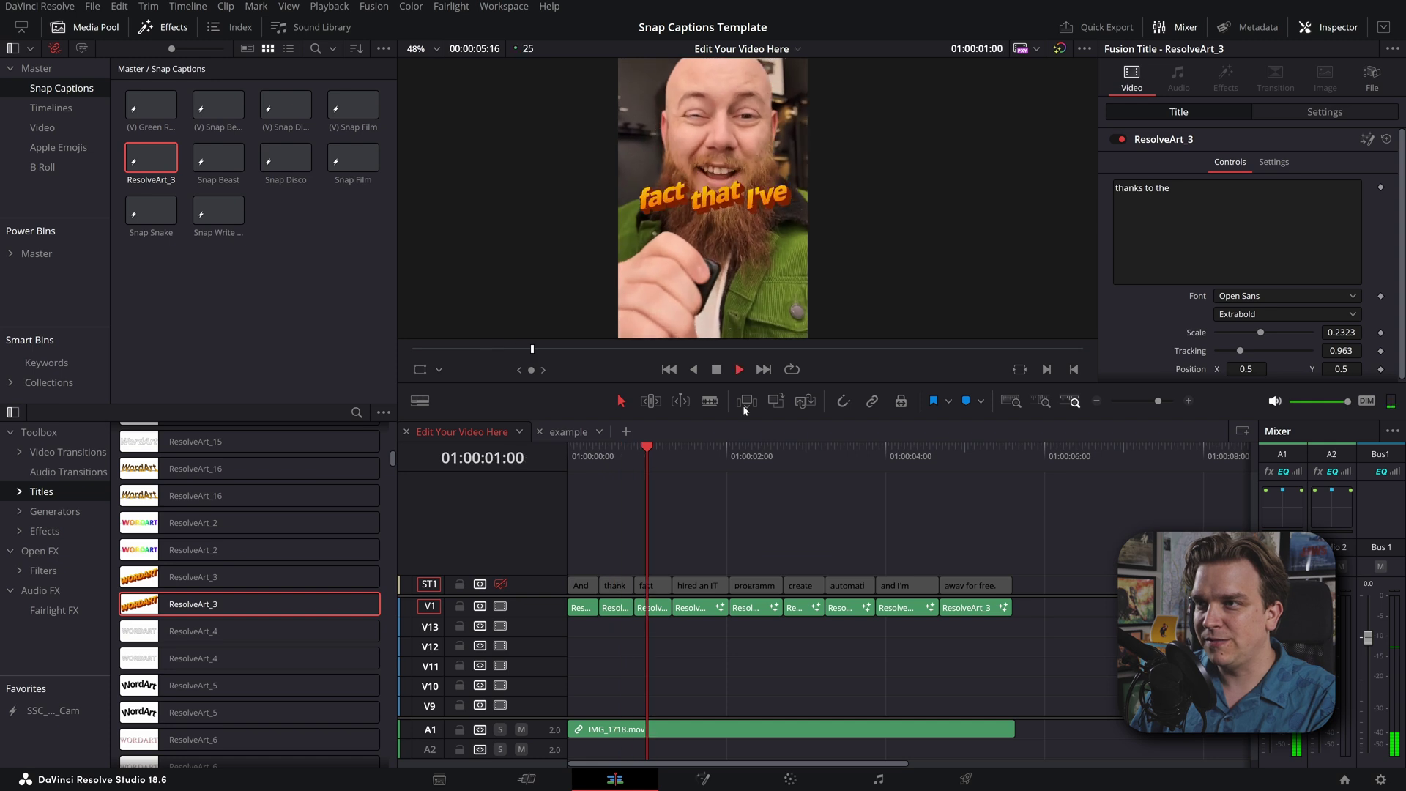
{"action": "key", "text": "space"}
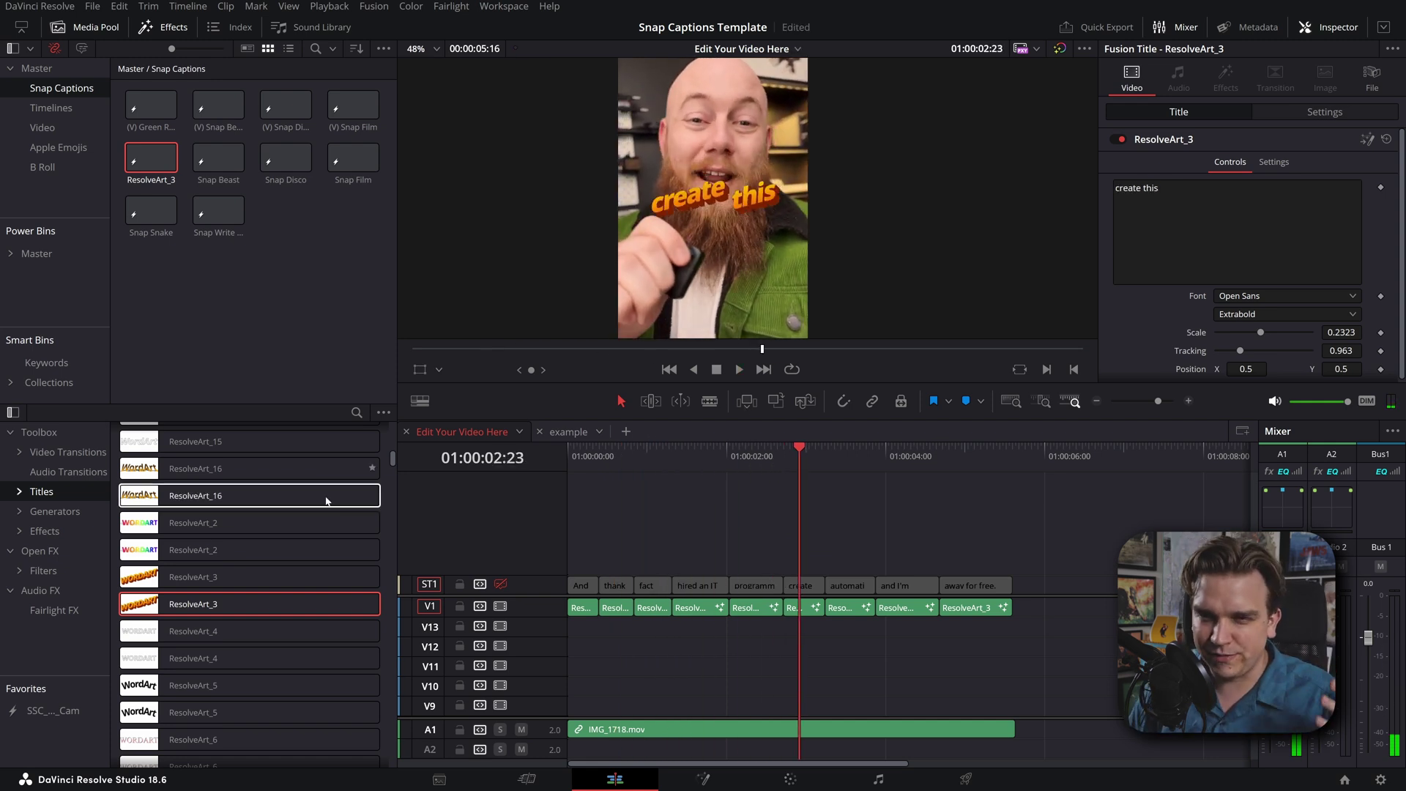
{"action": "key", "text": "Home"}
{"action": "key", "text": "space"}
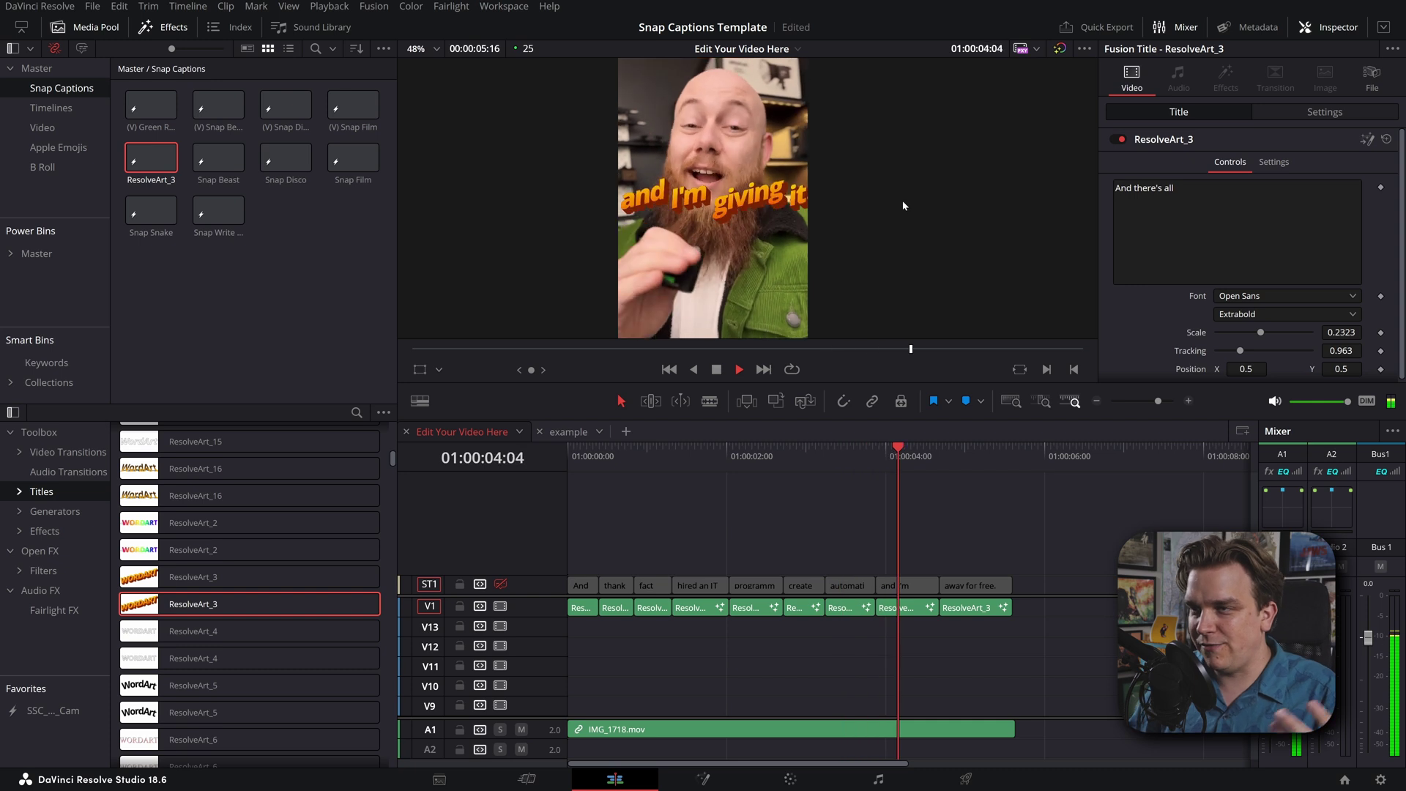
{"action": "key", "text": "space"}
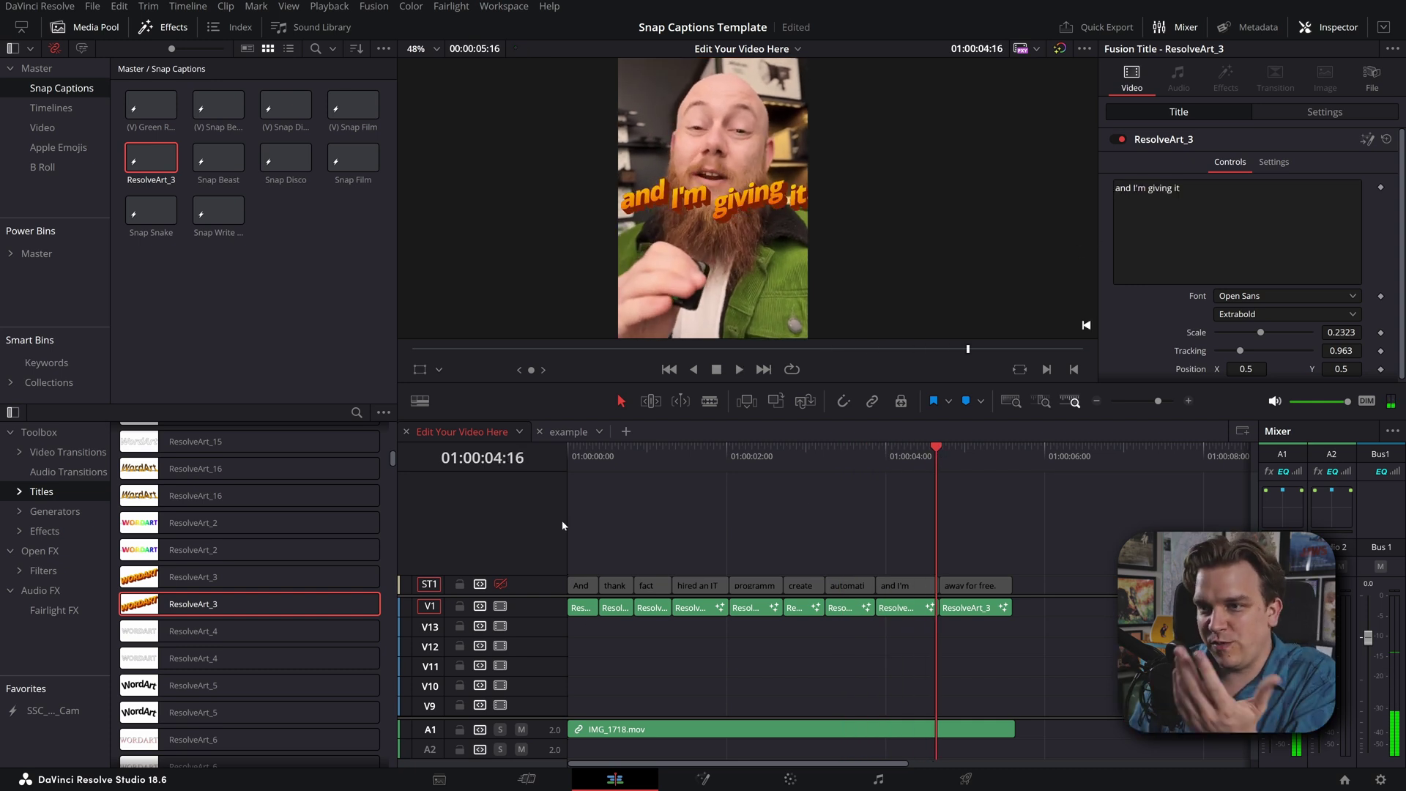
{"action": "key", "text": "Home"}
{"action": "key", "text": "space"}
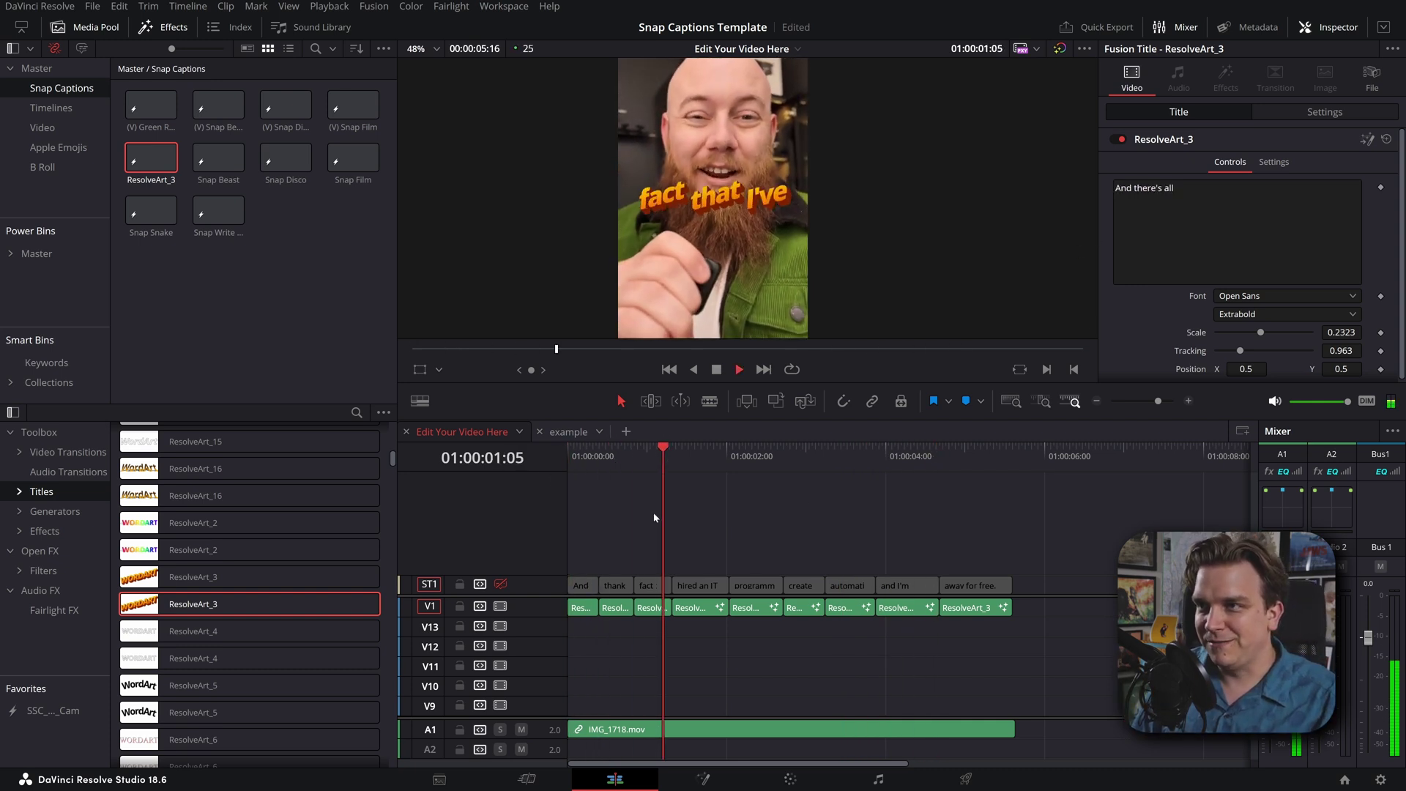
- Stop playback and delete all ResolveArt_3 caption clips from V1
{"action": "key", "text": "space"}
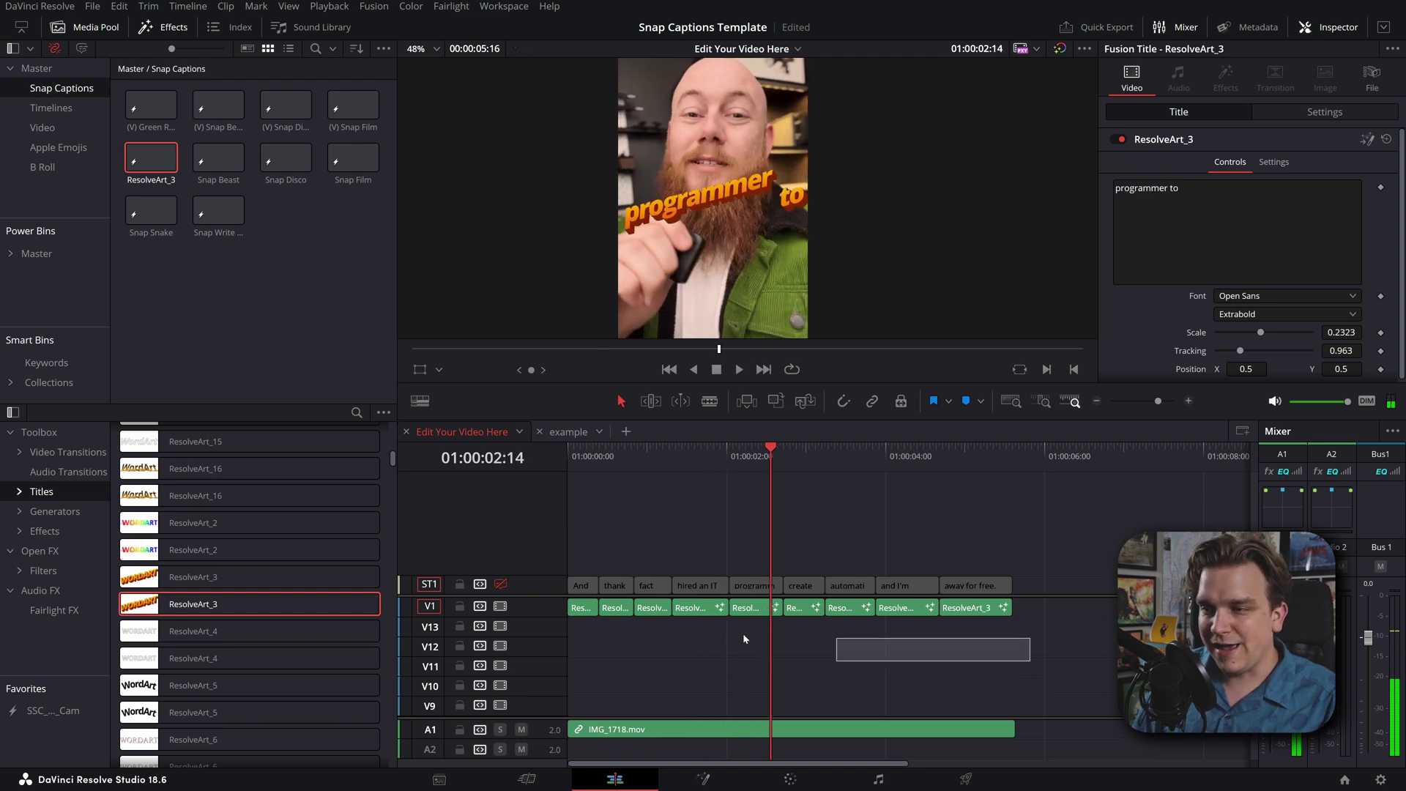
{"action": "left_click_drag", "start_coordinate": [744, 639], "coordinate": [584, 611]}
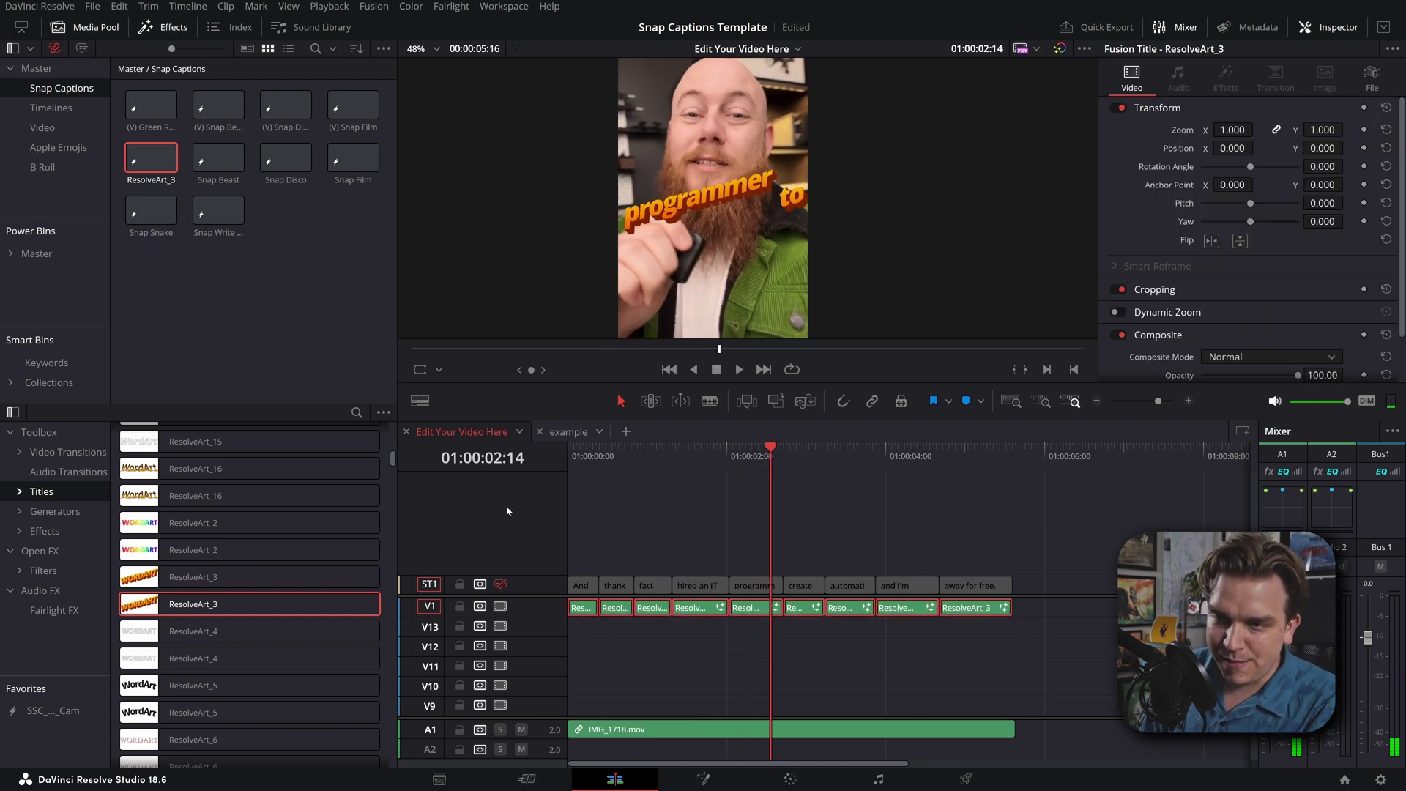
{"action": "key", "text": "Delete"}
- Add the Scale Back title to the timeline, preview it, and save it into the Snap Captions bin
{"action": "scroll", "coordinate": [264, 506], "scroll_direction": "down", "scroll_amount": 10}
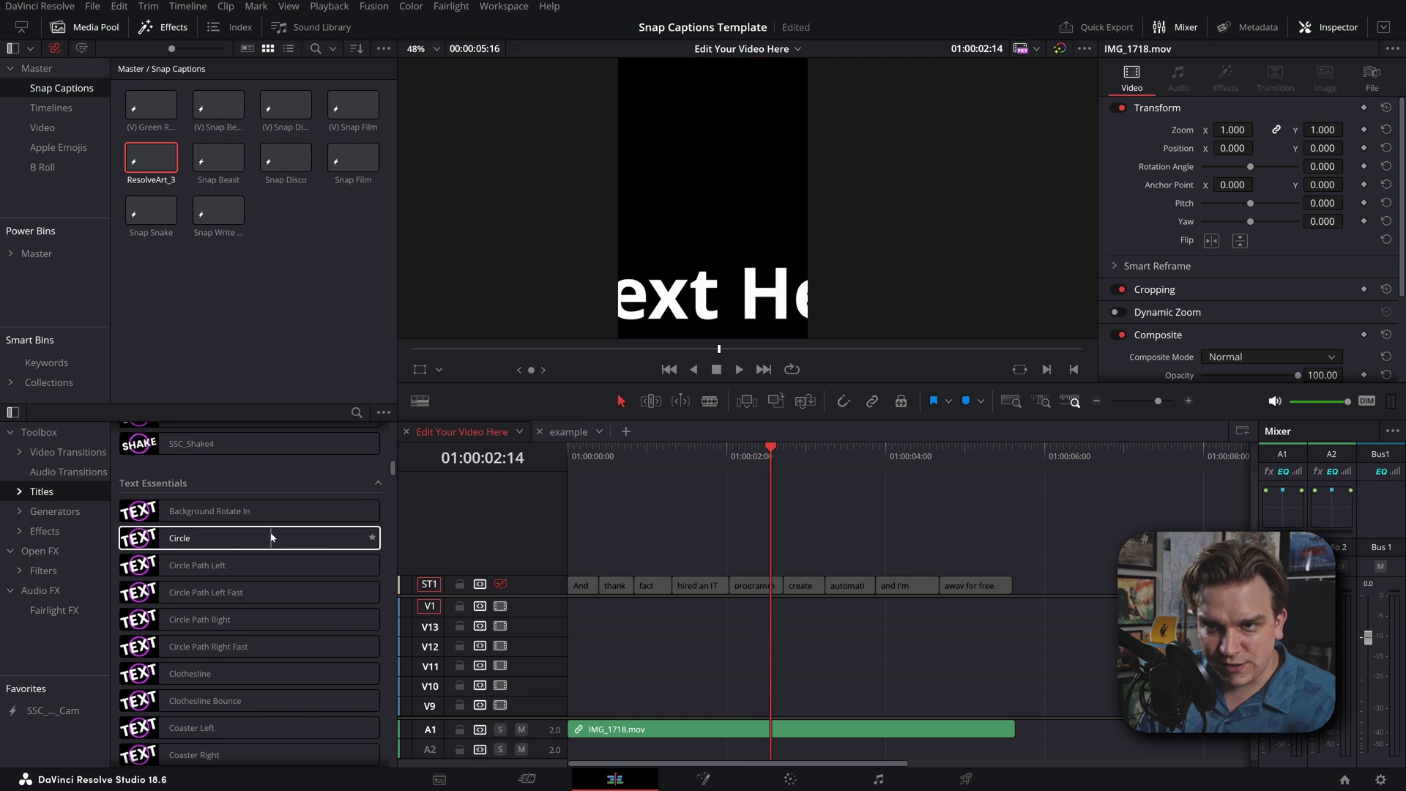
{"action": "scroll", "coordinate": [274, 542], "scroll_direction": "down", "scroll_amount": 15}
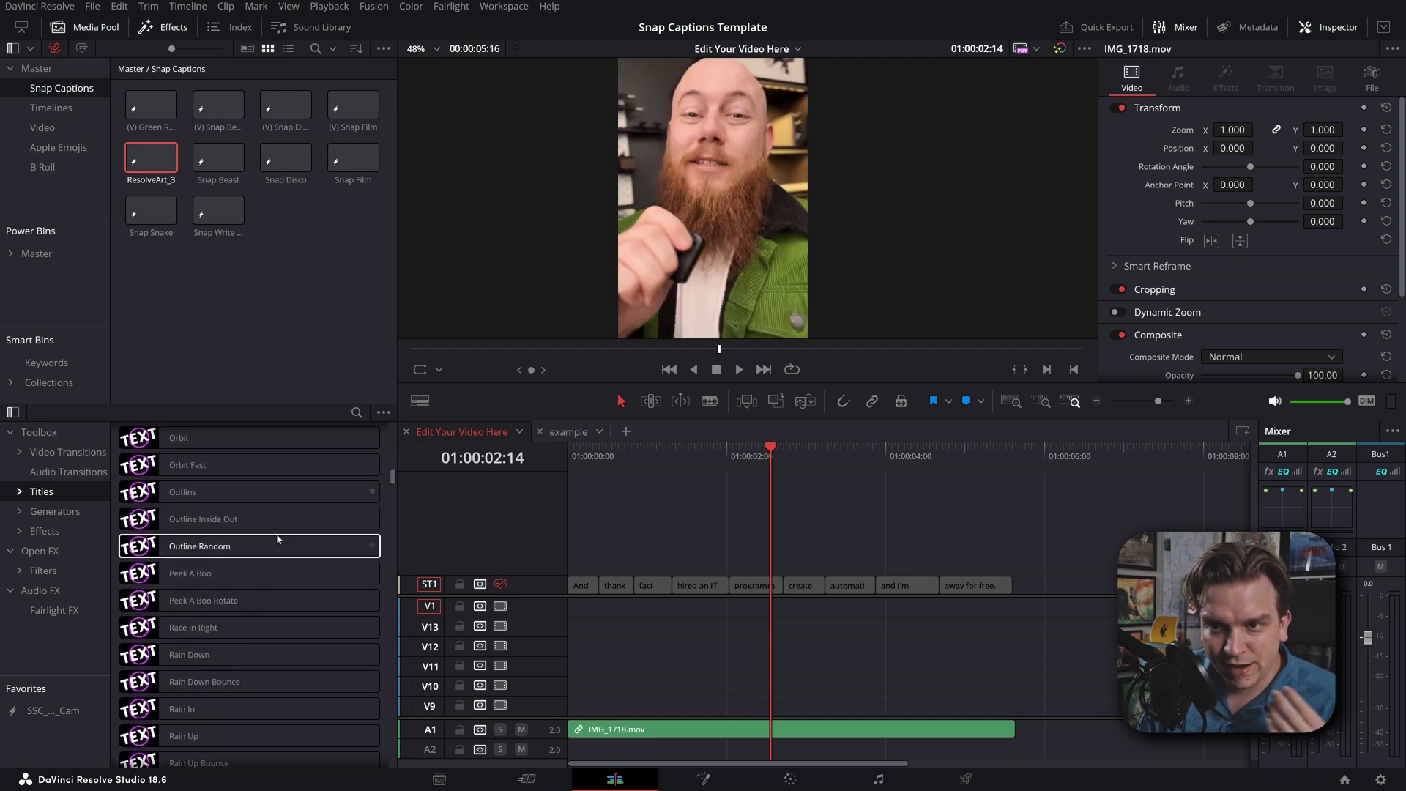
{"action": "scroll", "coordinate": [285, 550], "scroll_direction": "down", "scroll_amount": 2}
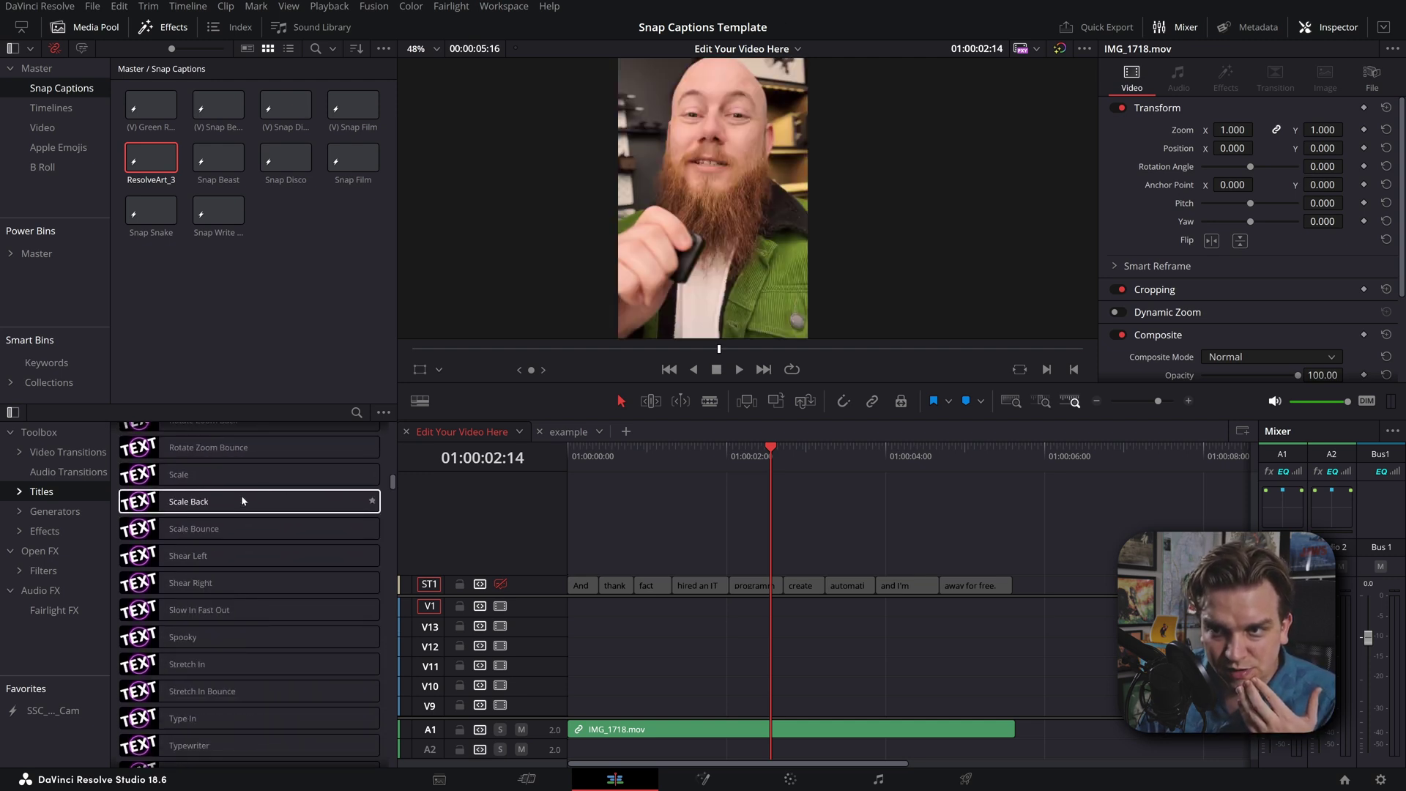
{"action": "left_click_drag", "start_coordinate": [224, 502], "coordinate": [608, 608]}
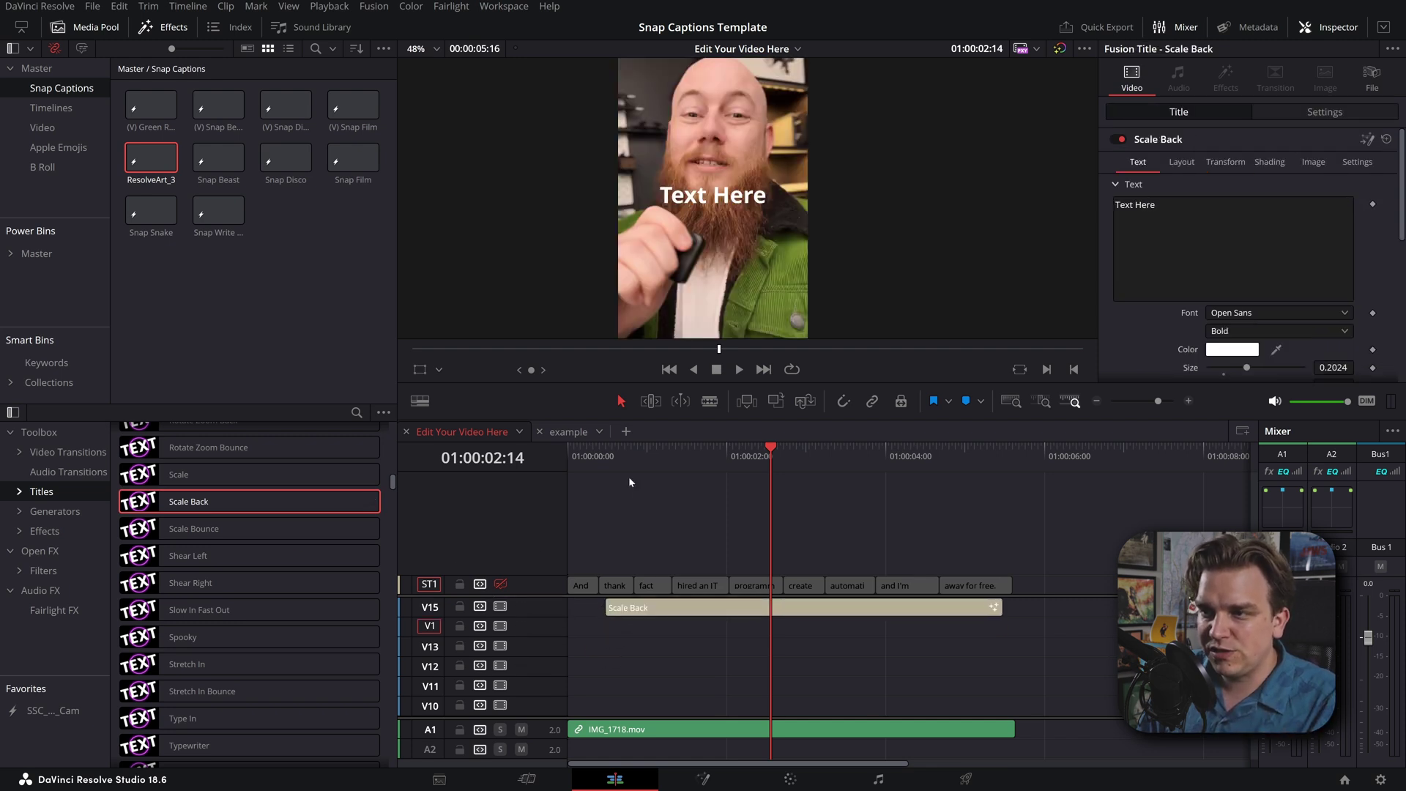
{"action": "left_click", "coordinate": [608, 467]}
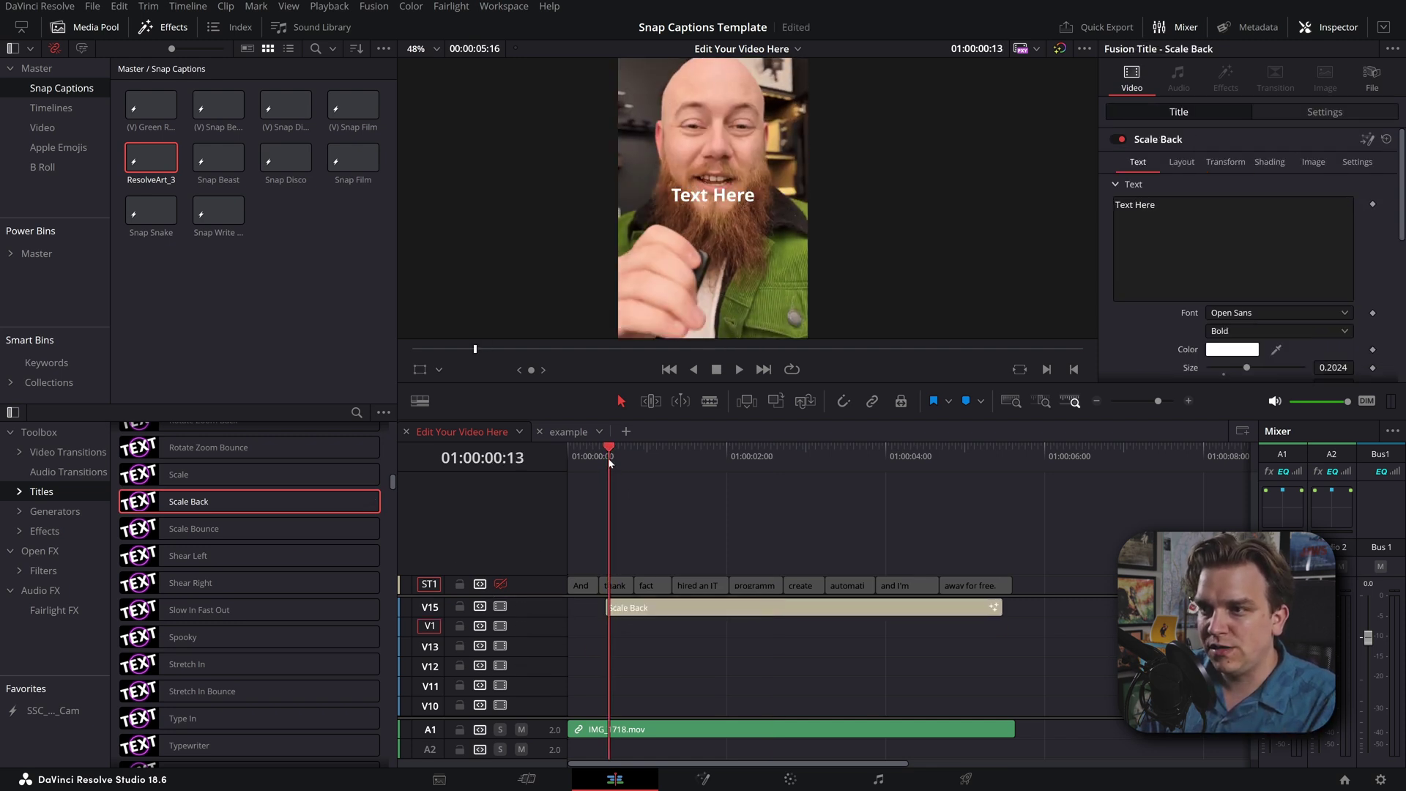
{"action": "key", "text": "space"}
{"action": "key", "text": "space"}
{"action": "left_click", "coordinate": [621, 610]}
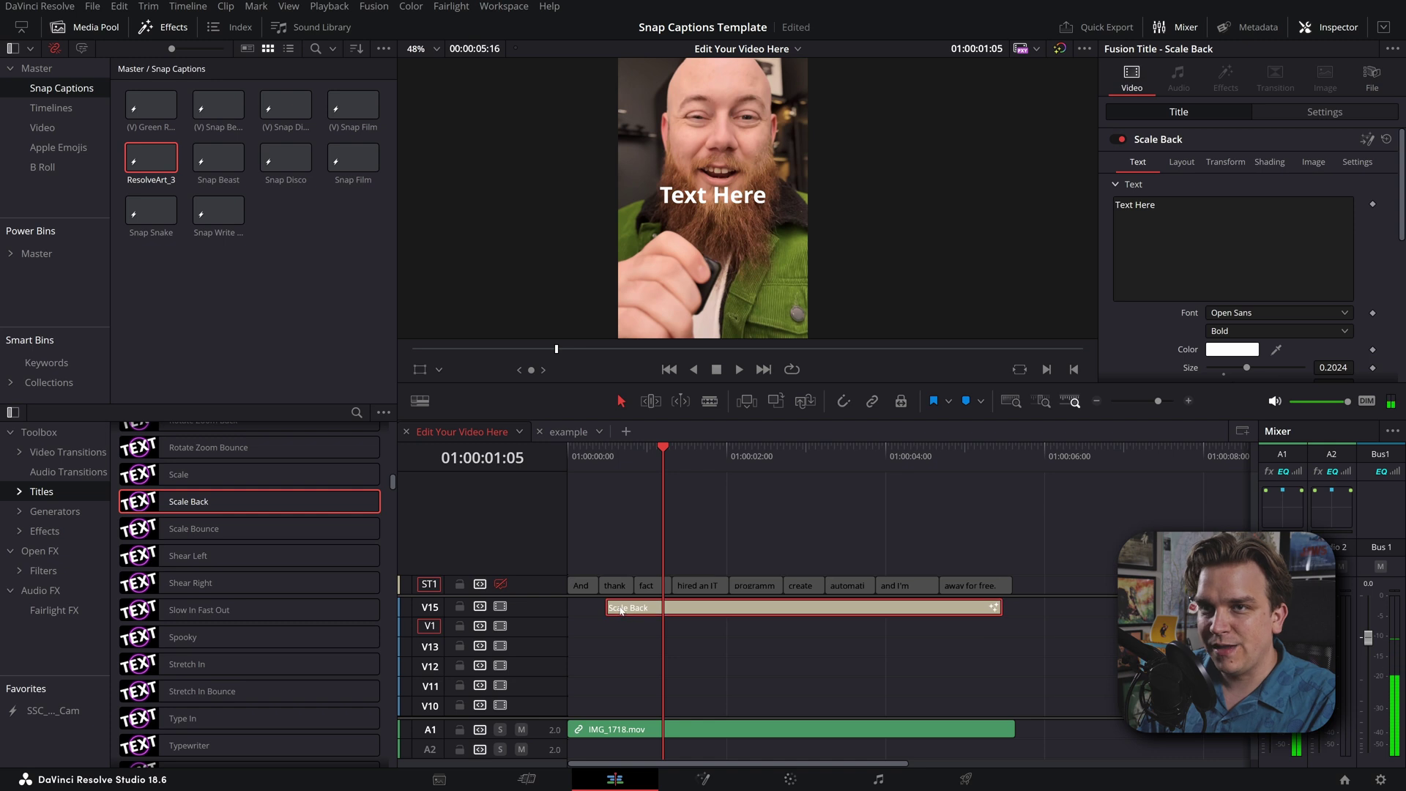
{"action": "left_click_drag", "start_coordinate": [621, 610], "coordinate": [274, 302]}
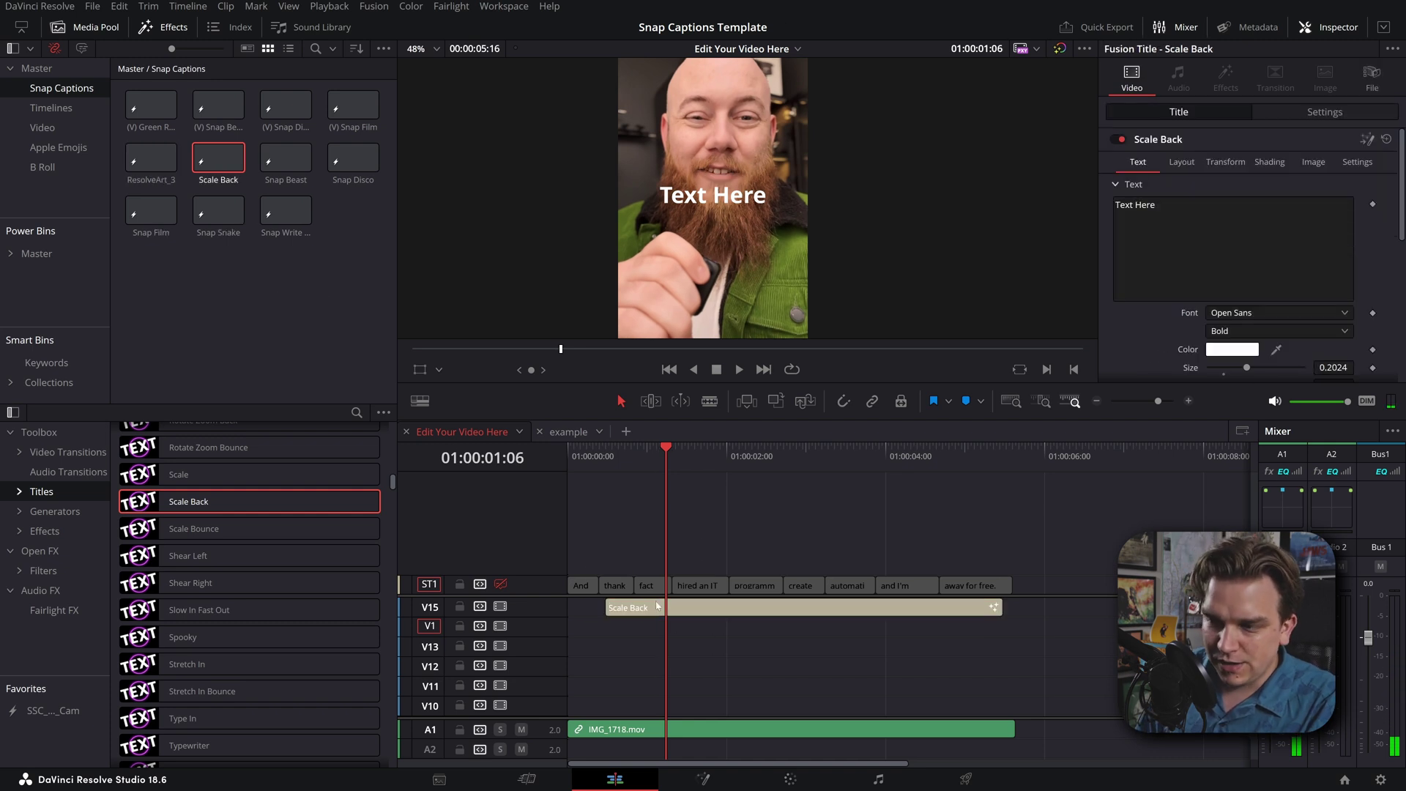
- Delete the Scale Back clip from the timeline and generate captions with the Scale Back template
{"action": "key", "text": "Delete"}
{"action": "left_click", "coordinate": [504, 6]}
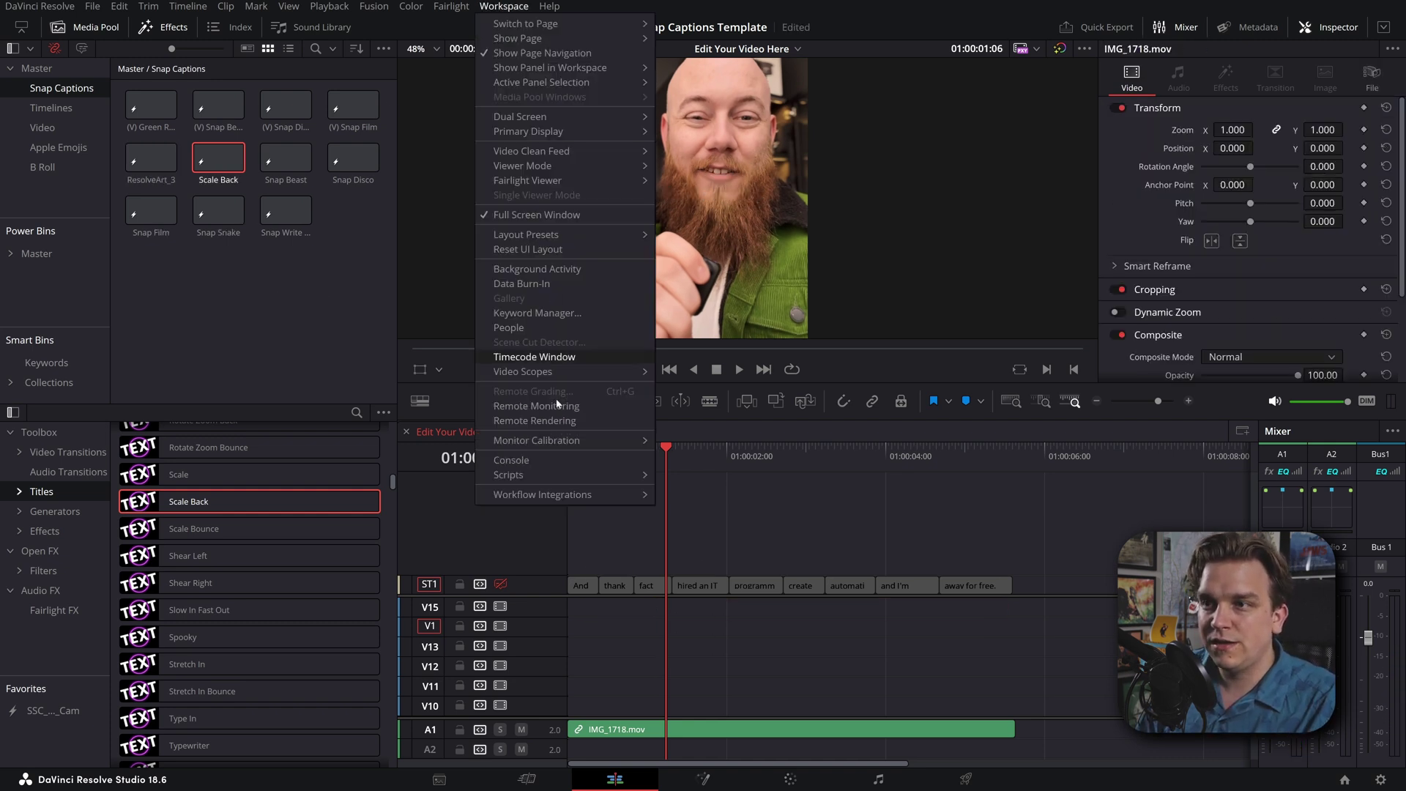
{"action": "mouse_move", "coordinate": [539, 472]}
{"action": "mouse_move", "coordinate": [702, 478]}
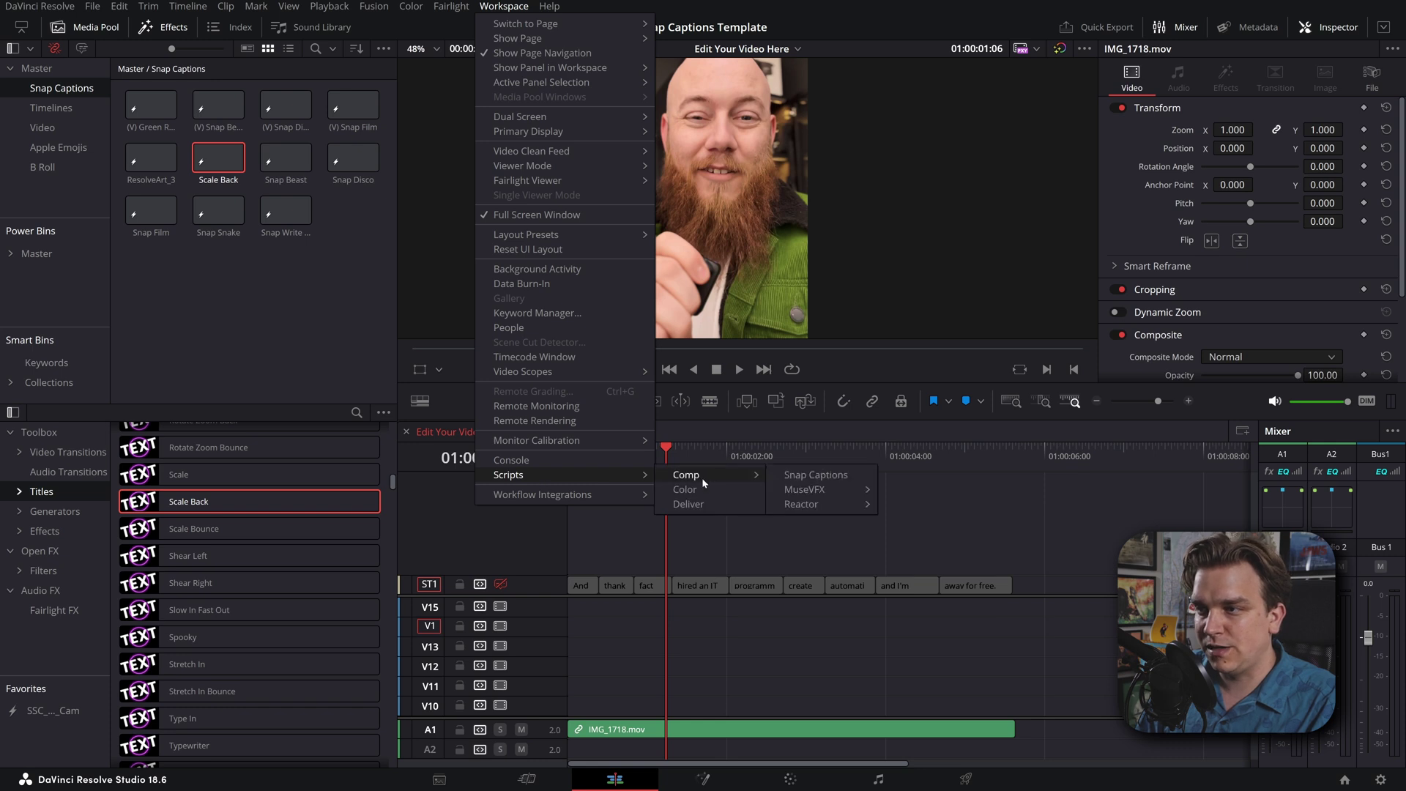
{"action": "left_click", "coordinate": [816, 475]}
{"action": "left_click", "coordinate": [658, 335]}
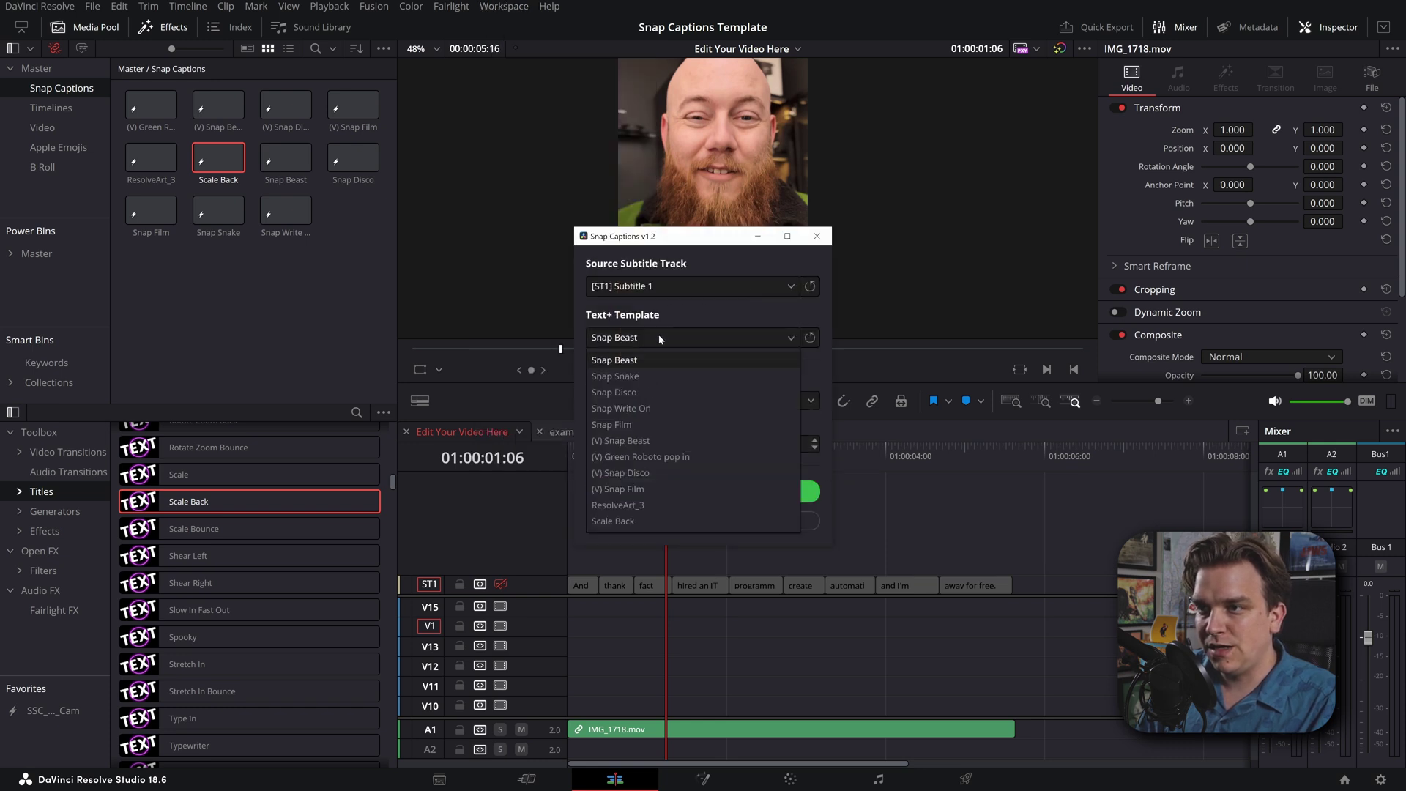
{"action": "left_click", "coordinate": [647, 519]}
{"action": "left_click", "coordinate": [670, 493]}
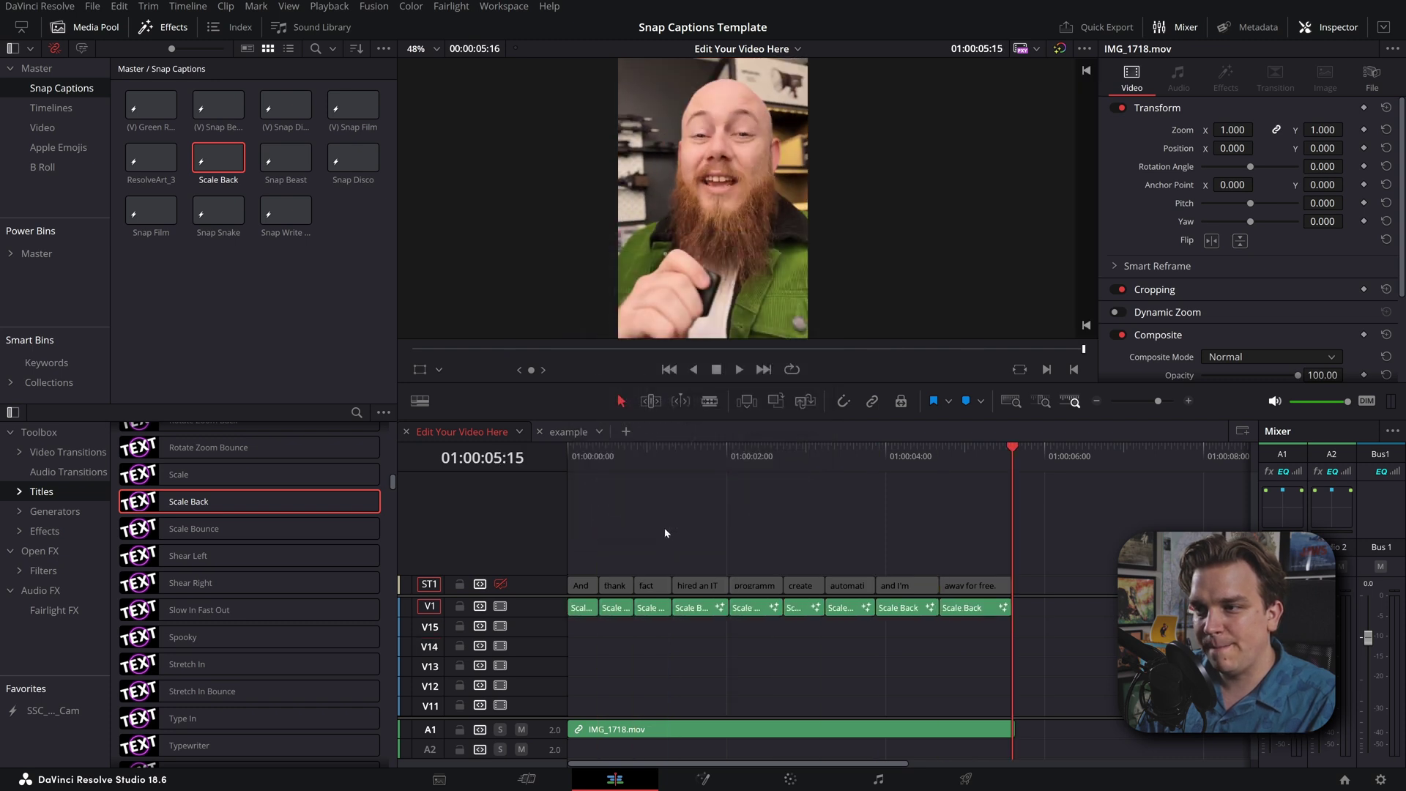
- Play the Scale Back captions from the start and replay them near the beginning
{"action": "key", "text": "Home"}
{"action": "key", "text": "space"}
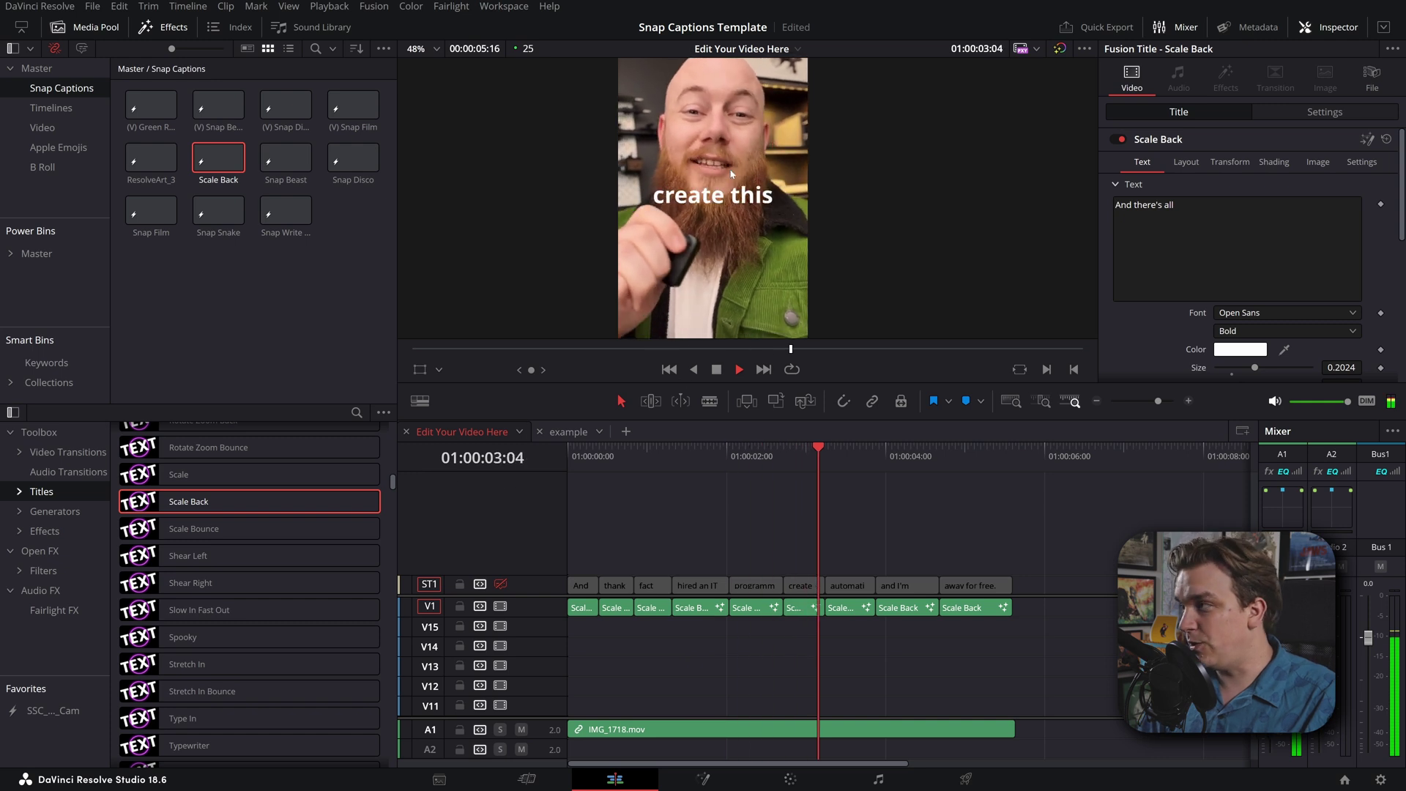
{"action": "key", "text": "space"}
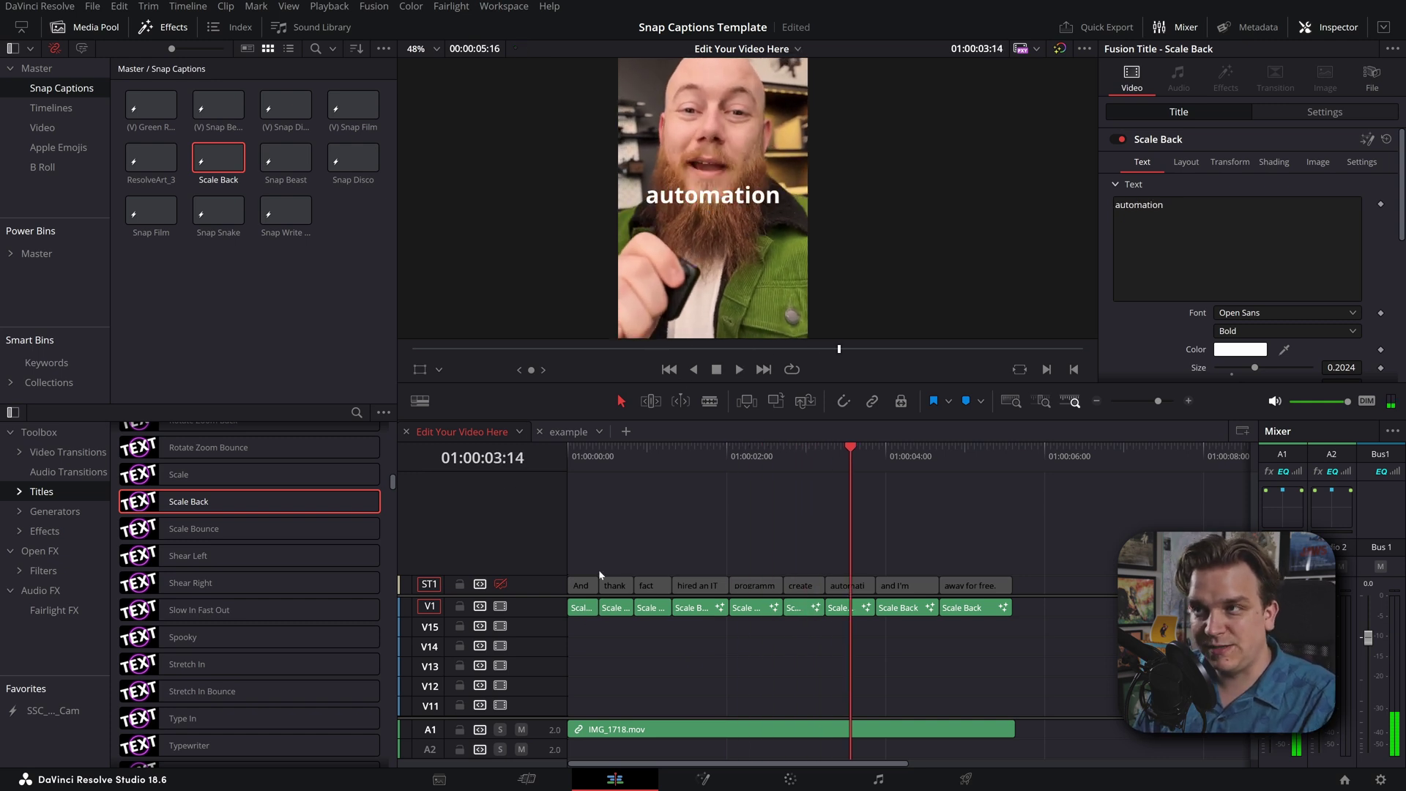
{"action": "key", "text": "space"}
{"action": "left_click", "coordinate": [634, 456]}
{"action": "key", "text": "space"}
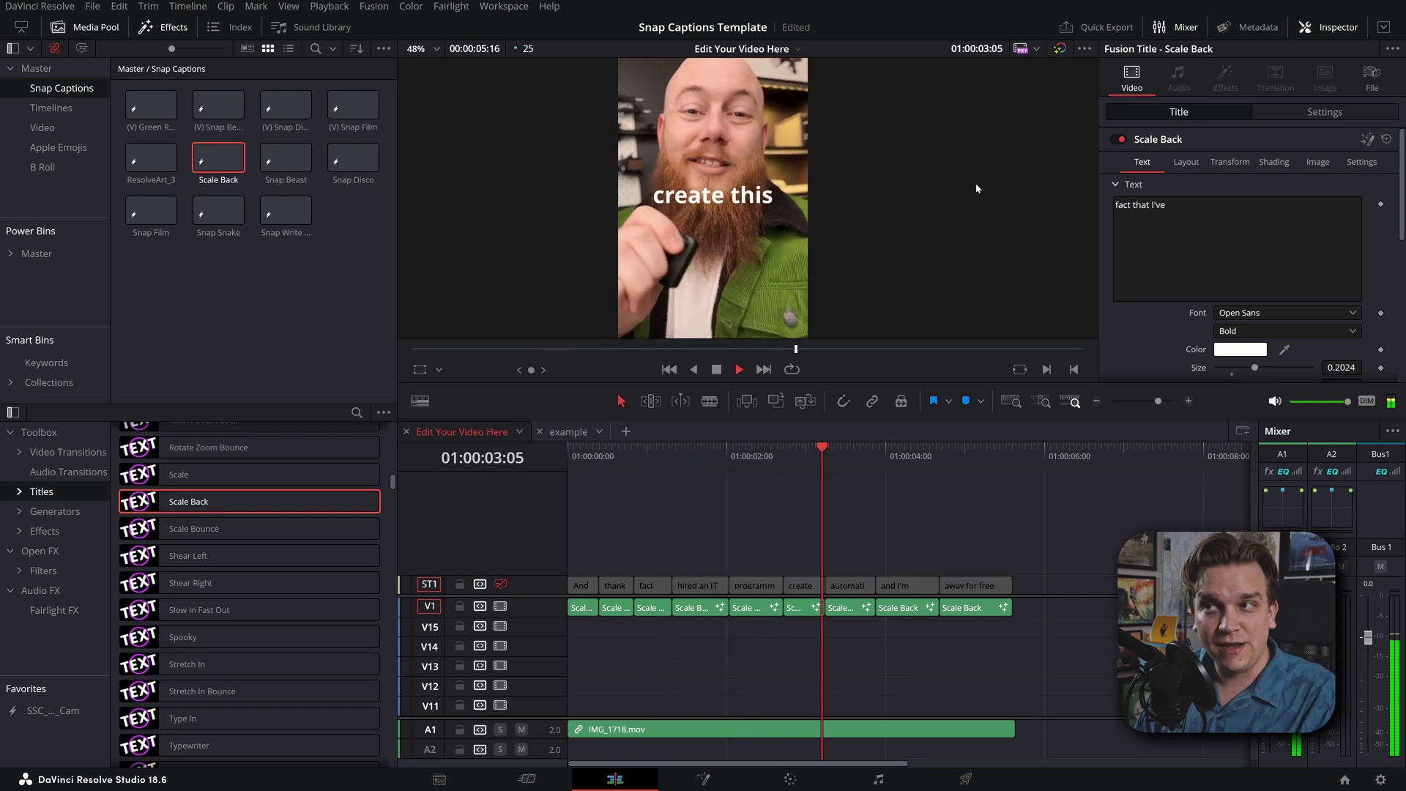
{"action": "key", "text": "space"}
{"action": "key", "text": "space"}
{"action": "key", "text": "space"}
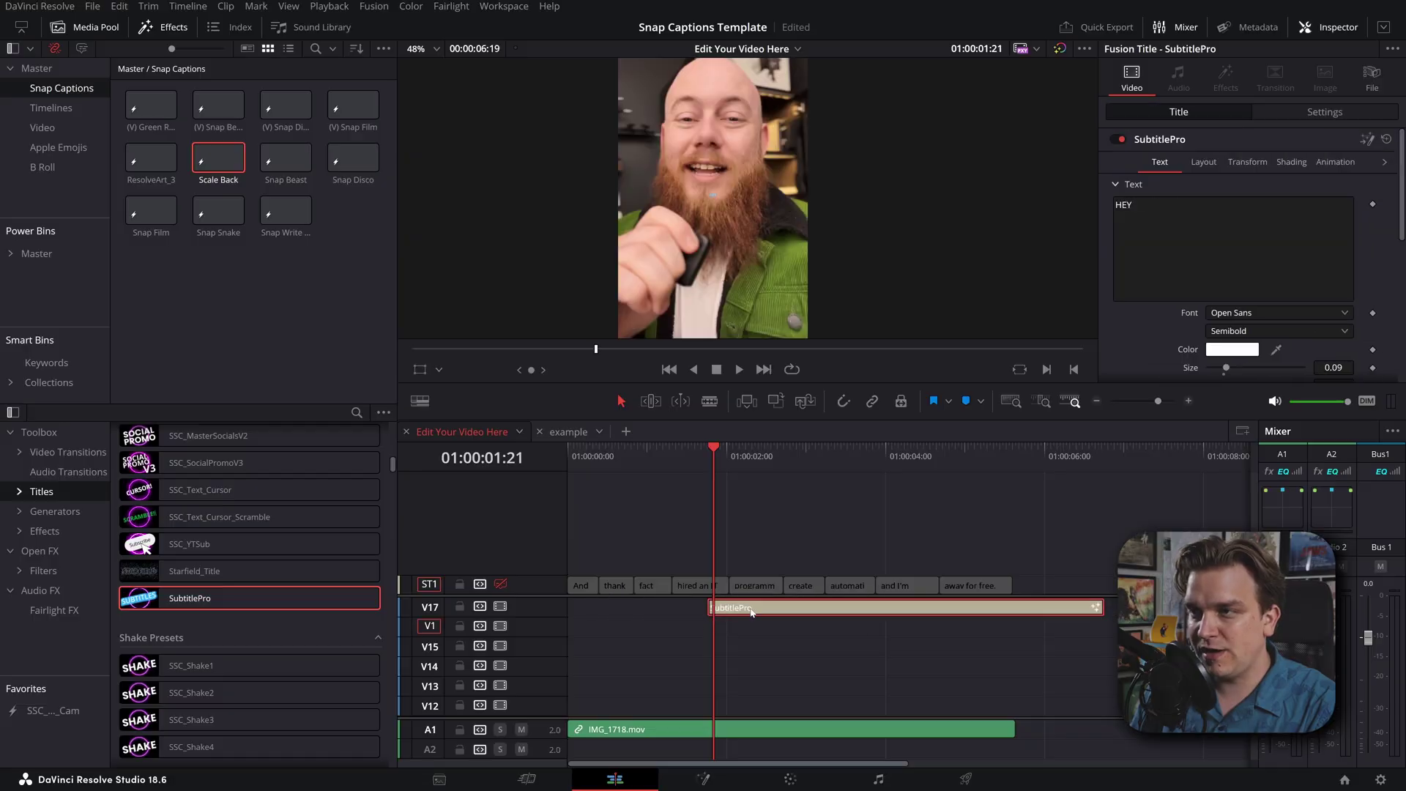
- Stop on the HEY caption, scrub back to the SubtitlePro title's start and replay its animation
{"action": "key", "text": "space"}
{"action": "key", "text": "space"}
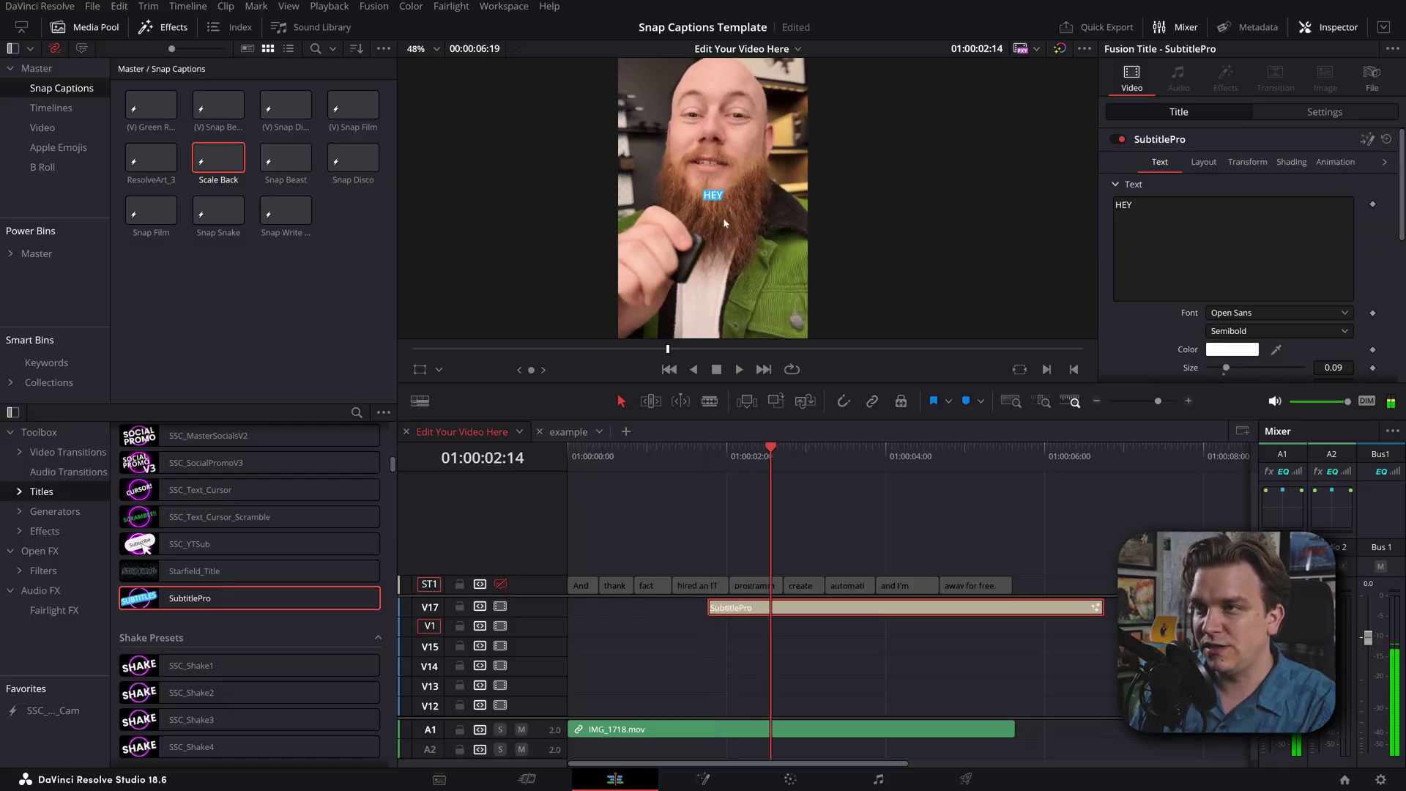
{"action": "scroll", "coordinate": [806, 219], "scroll_direction": "up", "scroll_amount": 5}
{"action": "left_click_drag", "start_coordinate": [754, 459], "coordinate": [709, 477]}
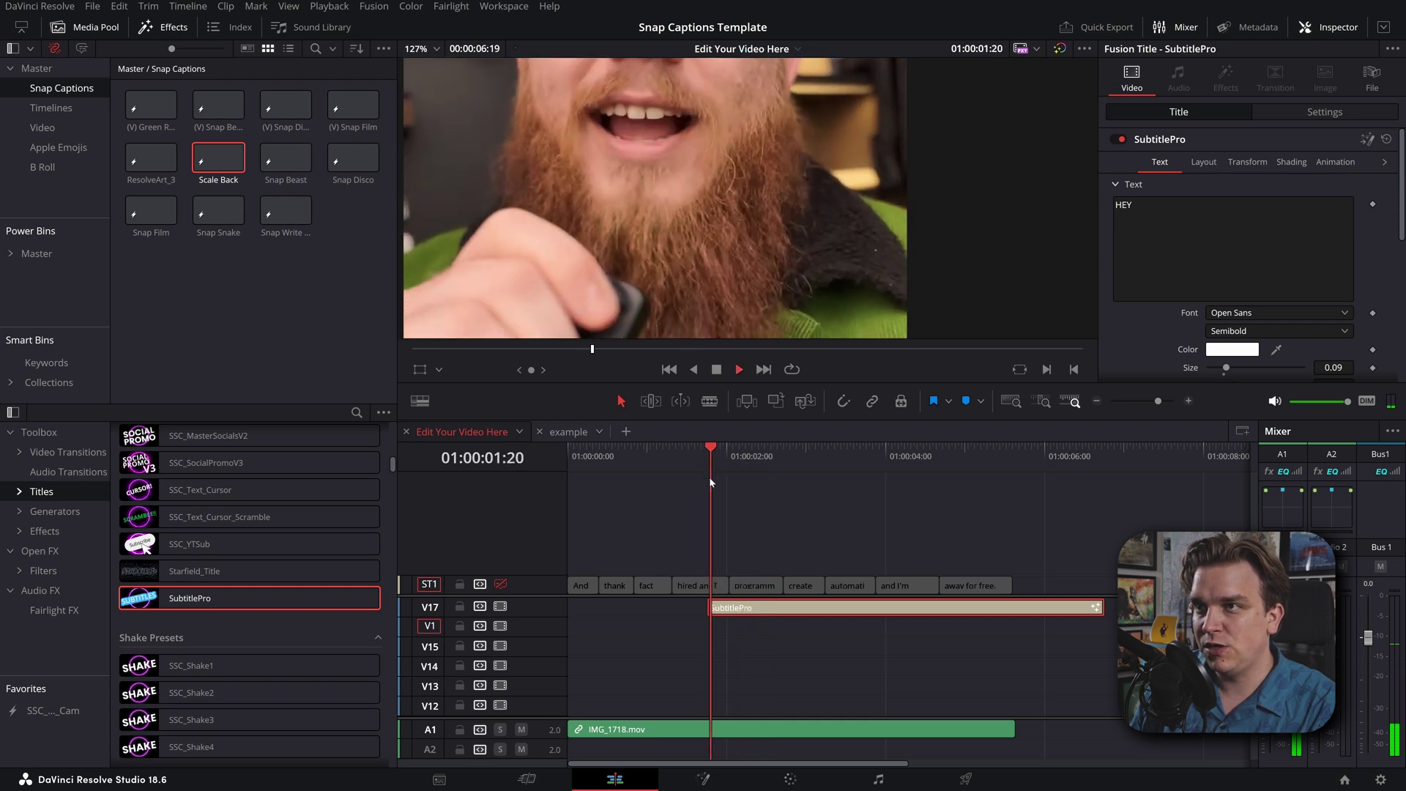
{"action": "key", "text": "space"}
{"action": "key", "text": "space"}
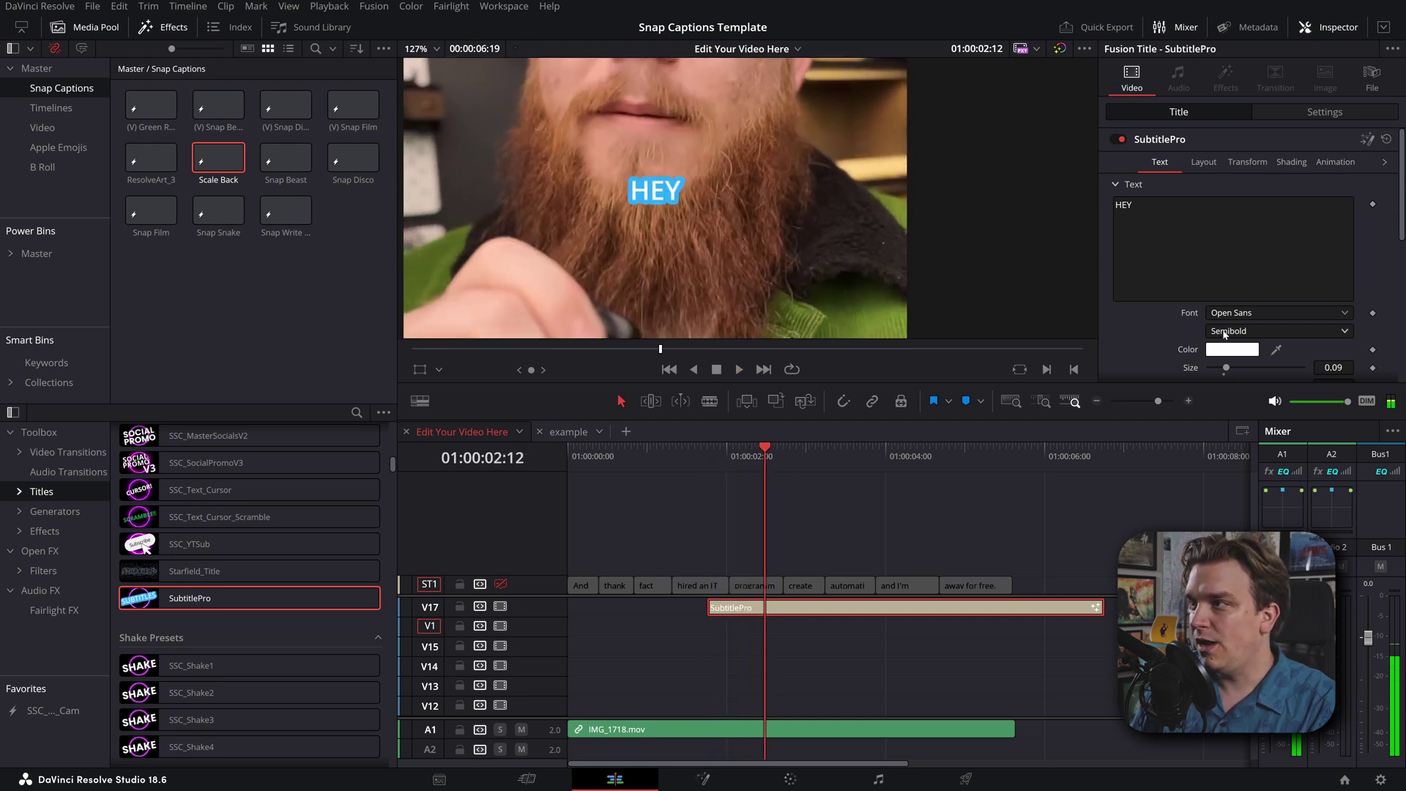
- Trim the SubtitlePro clip's end to where the video ends and select it for editing
{"action": "left_click", "coordinate": [1331, 163]}
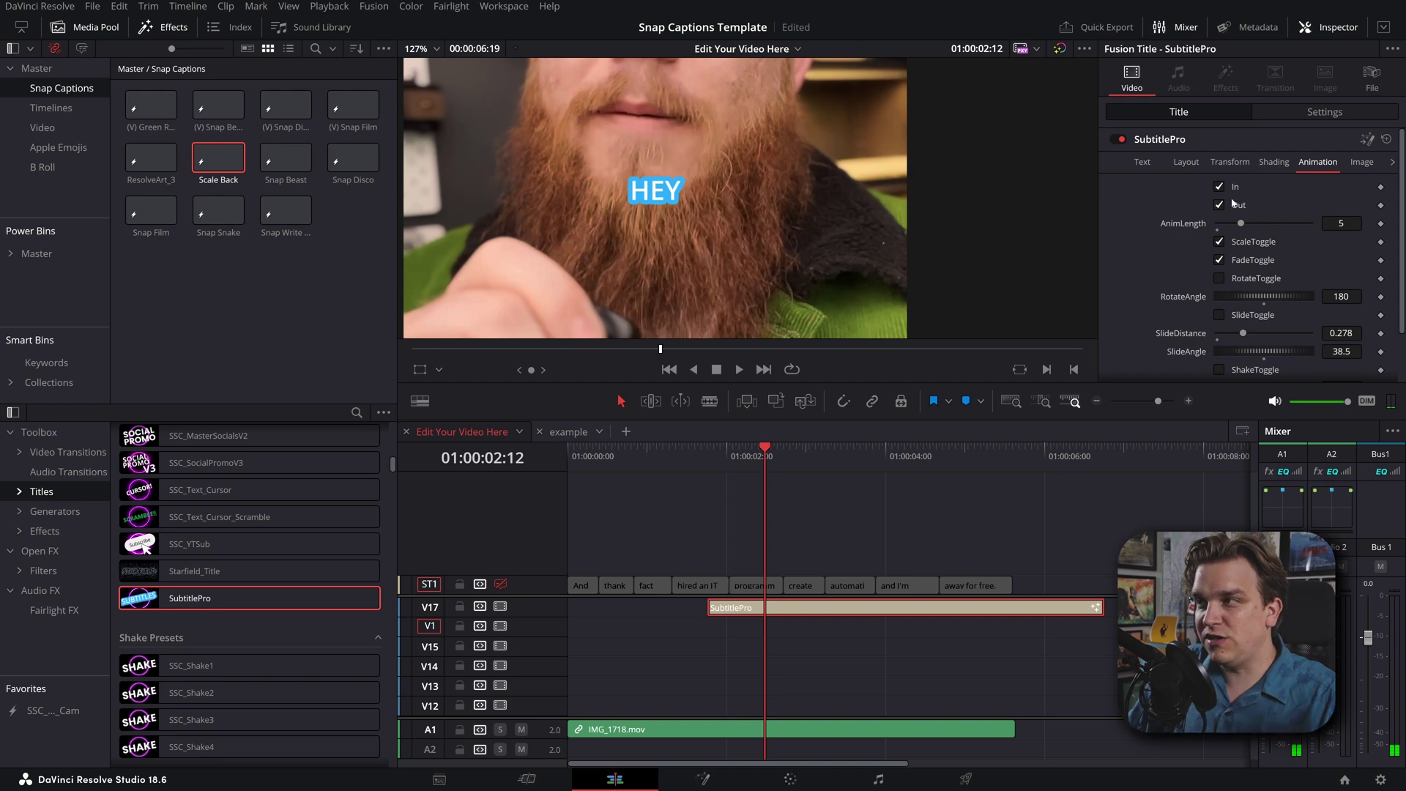
{"action": "left_click", "coordinate": [1052, 476]}
{"action": "left_click_drag", "start_coordinate": [1052, 476], "coordinate": [993, 478]}
{"action": "left_click_drag", "start_coordinate": [1102, 607], "coordinate": [960, 607]}
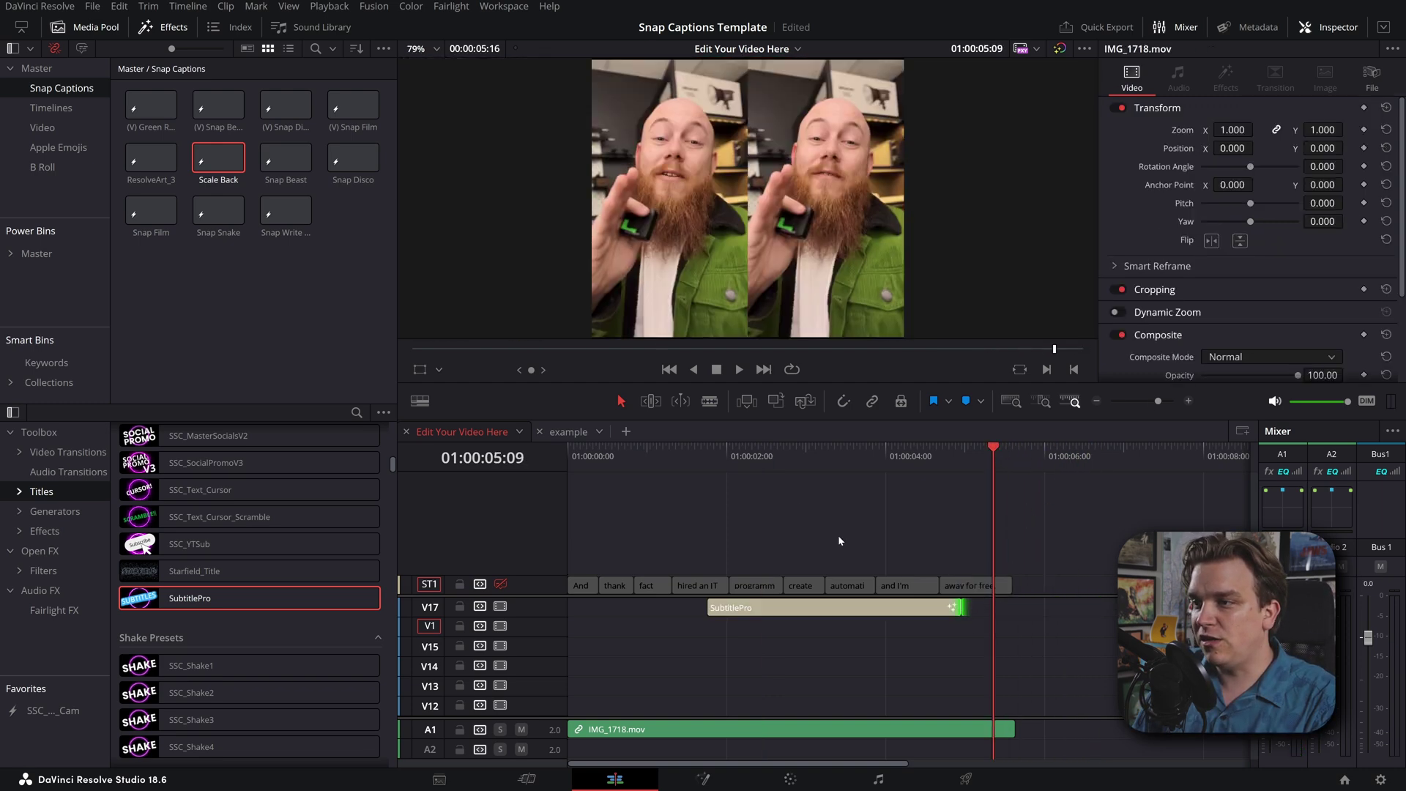
{"action": "left_click", "coordinate": [746, 467]}
{"action": "left_click_drag", "start_coordinate": [746, 467], "coordinate": [758, 467]}
{"action": "left_click", "coordinate": [842, 607]}
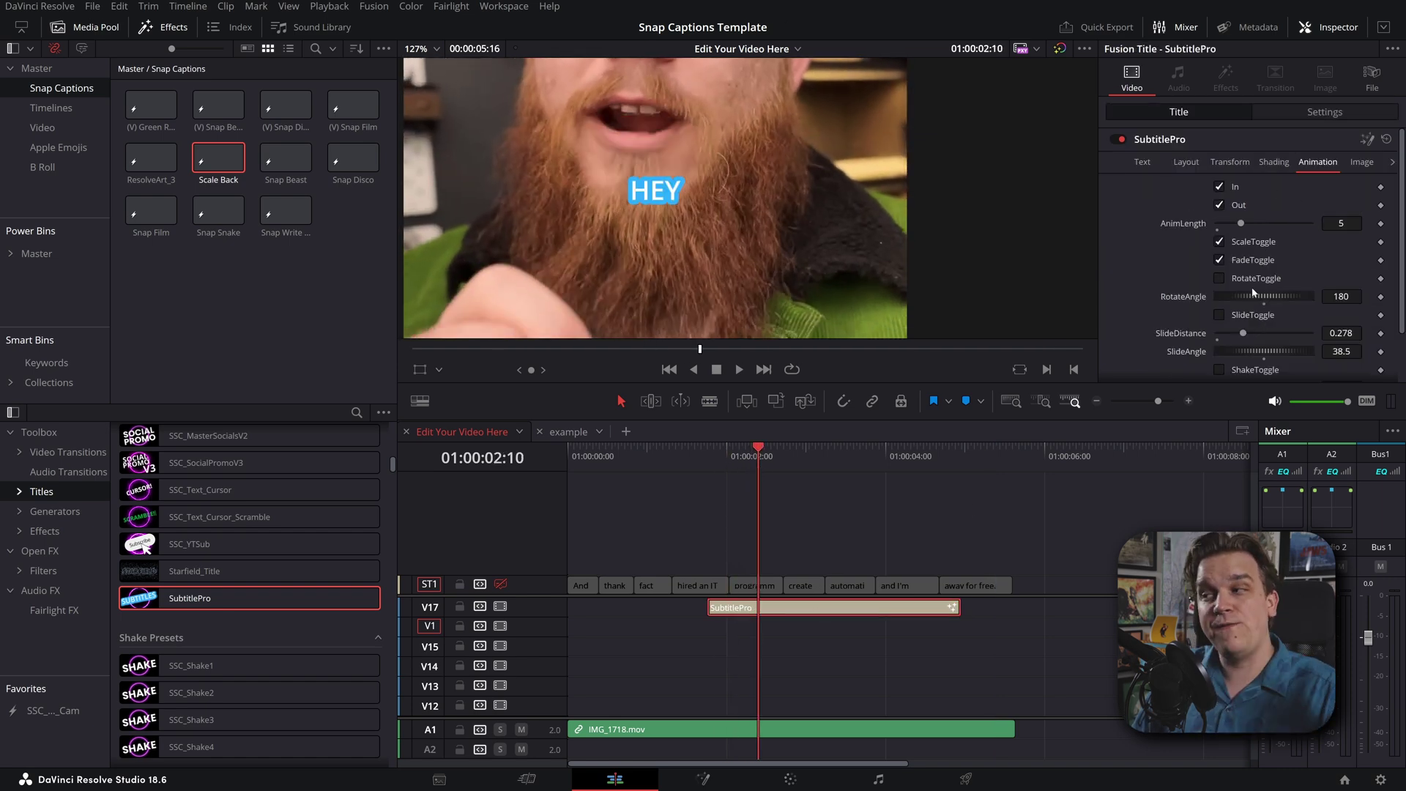
- Enable shake on the caption, raise Shake Strength to 0.378 and Shake Speed to 6.74, and preview
{"action": "scroll", "coordinate": [1251, 288], "scroll_direction": "down", "scroll_amount": 2}
{"action": "left_click", "coordinate": [1254, 328]}
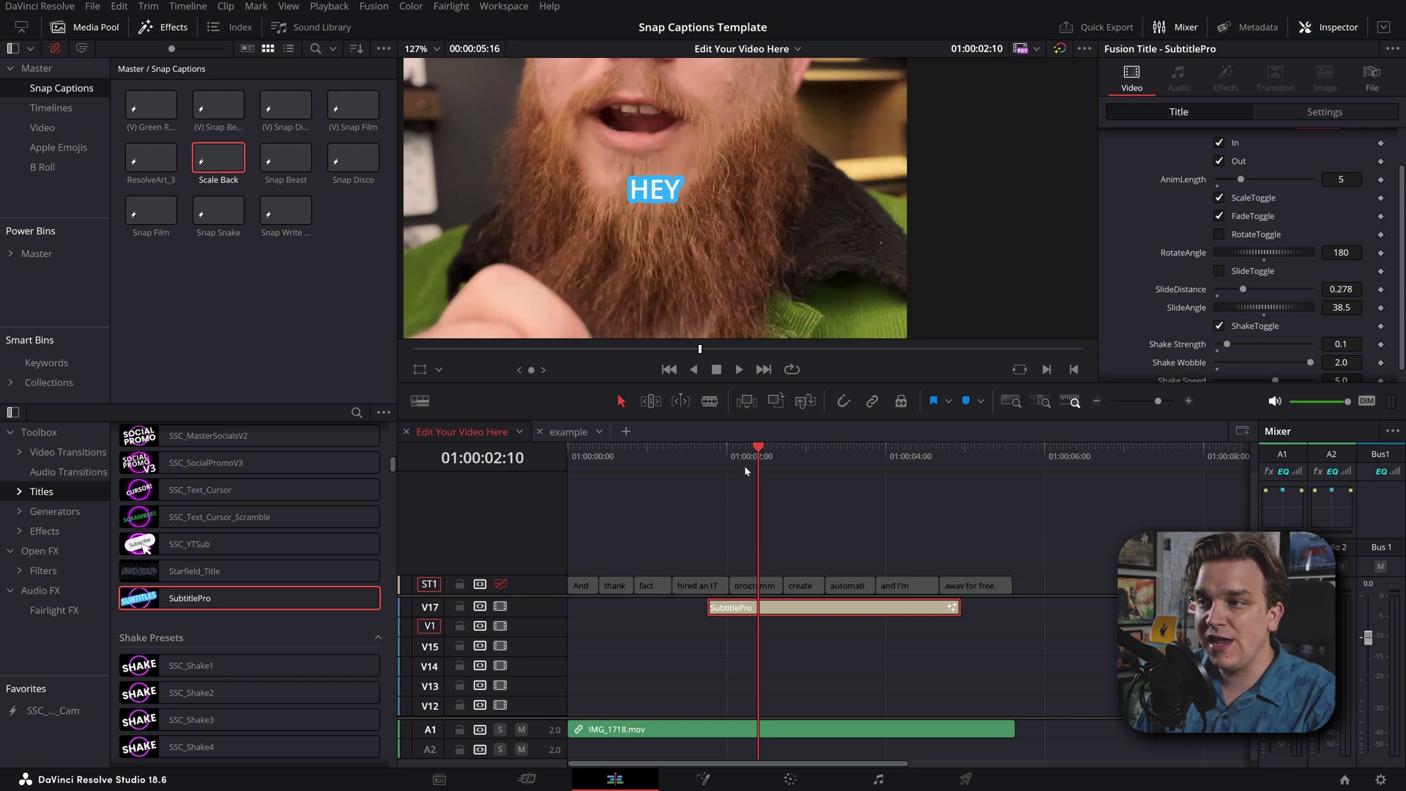
{"action": "key", "text": "space"}
{"action": "key", "text": "space"}
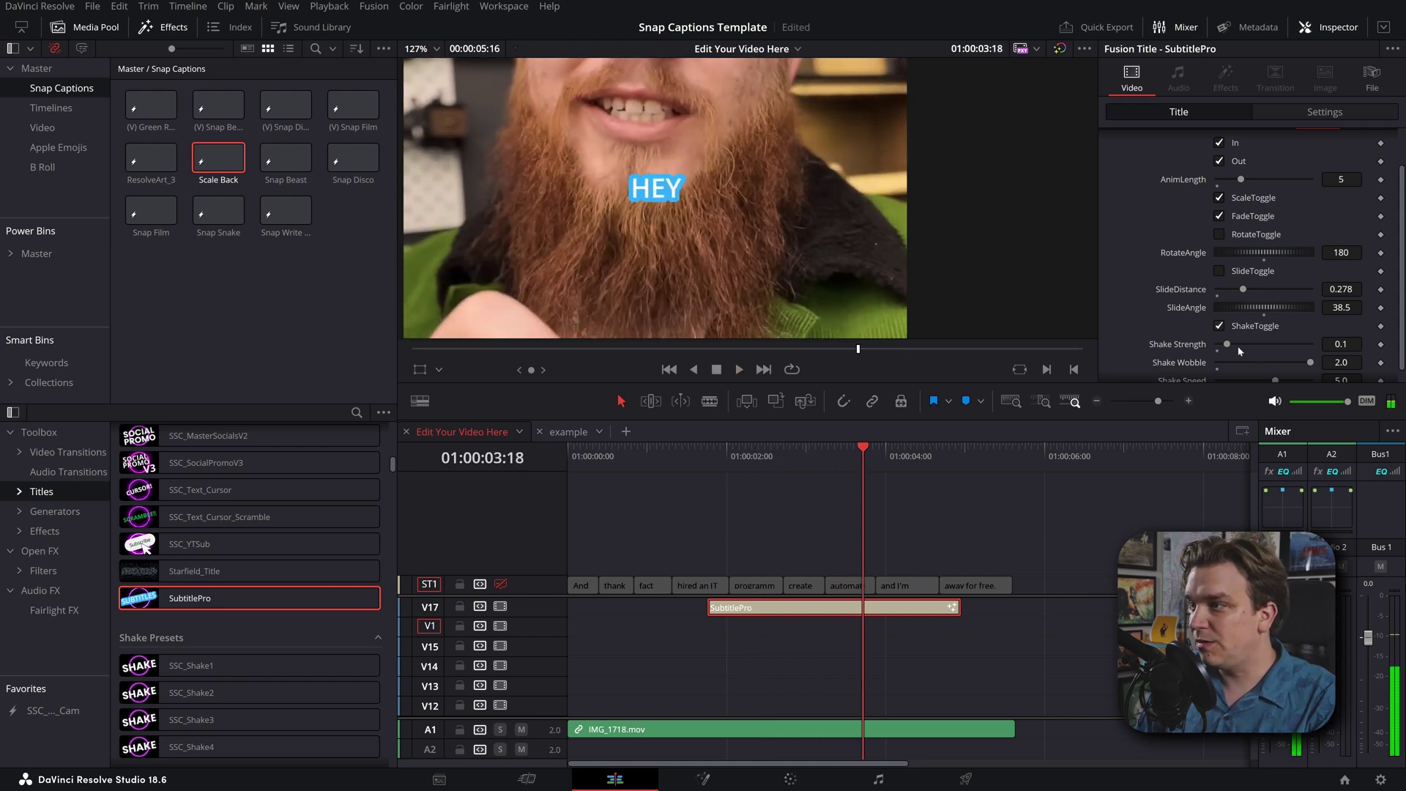
{"action": "scroll", "coordinate": [1267, 370], "scroll_direction": "down", "scroll_amount": 1}
{"action": "left_click_drag", "start_coordinate": [1245, 345], "coordinate": [1295, 366]}
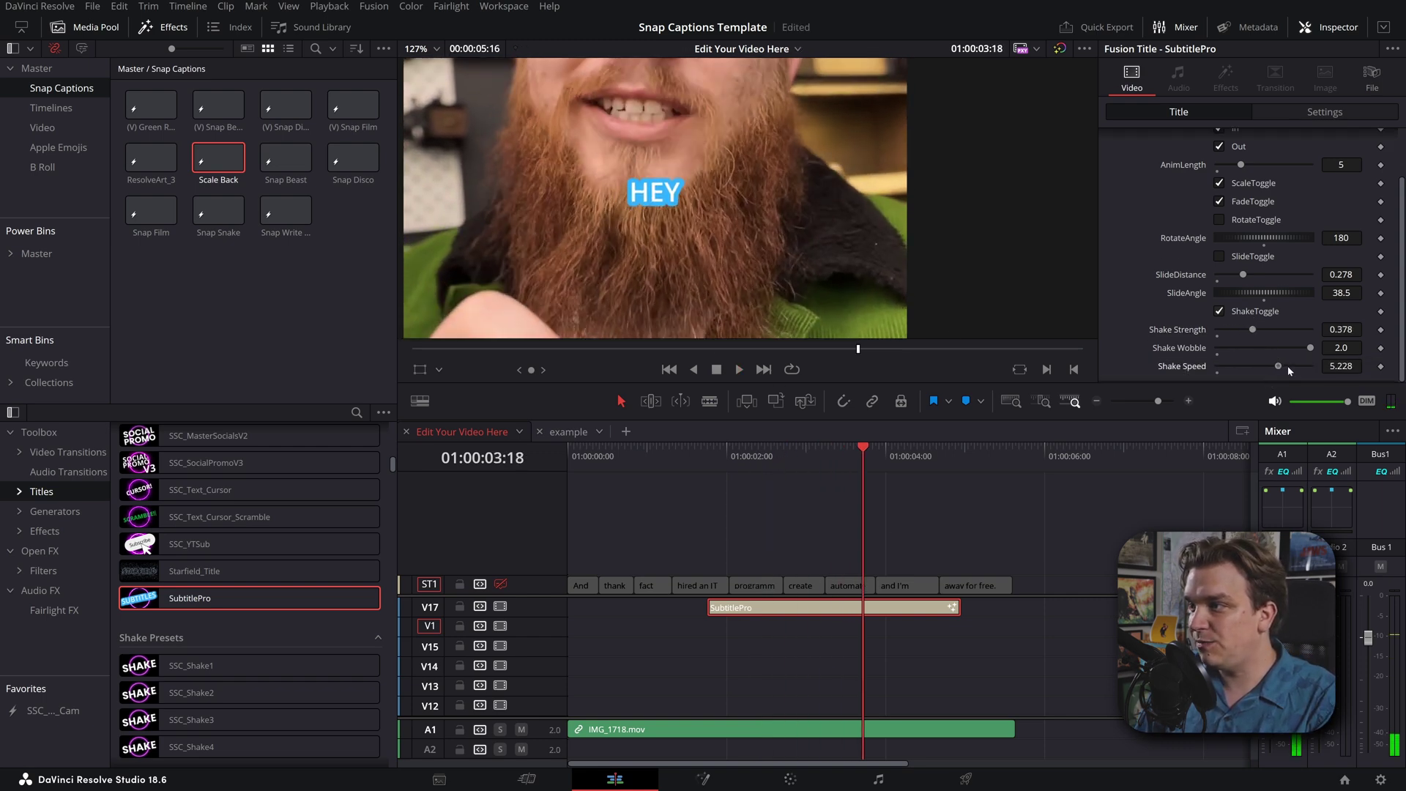
{"action": "key", "text": "space"}
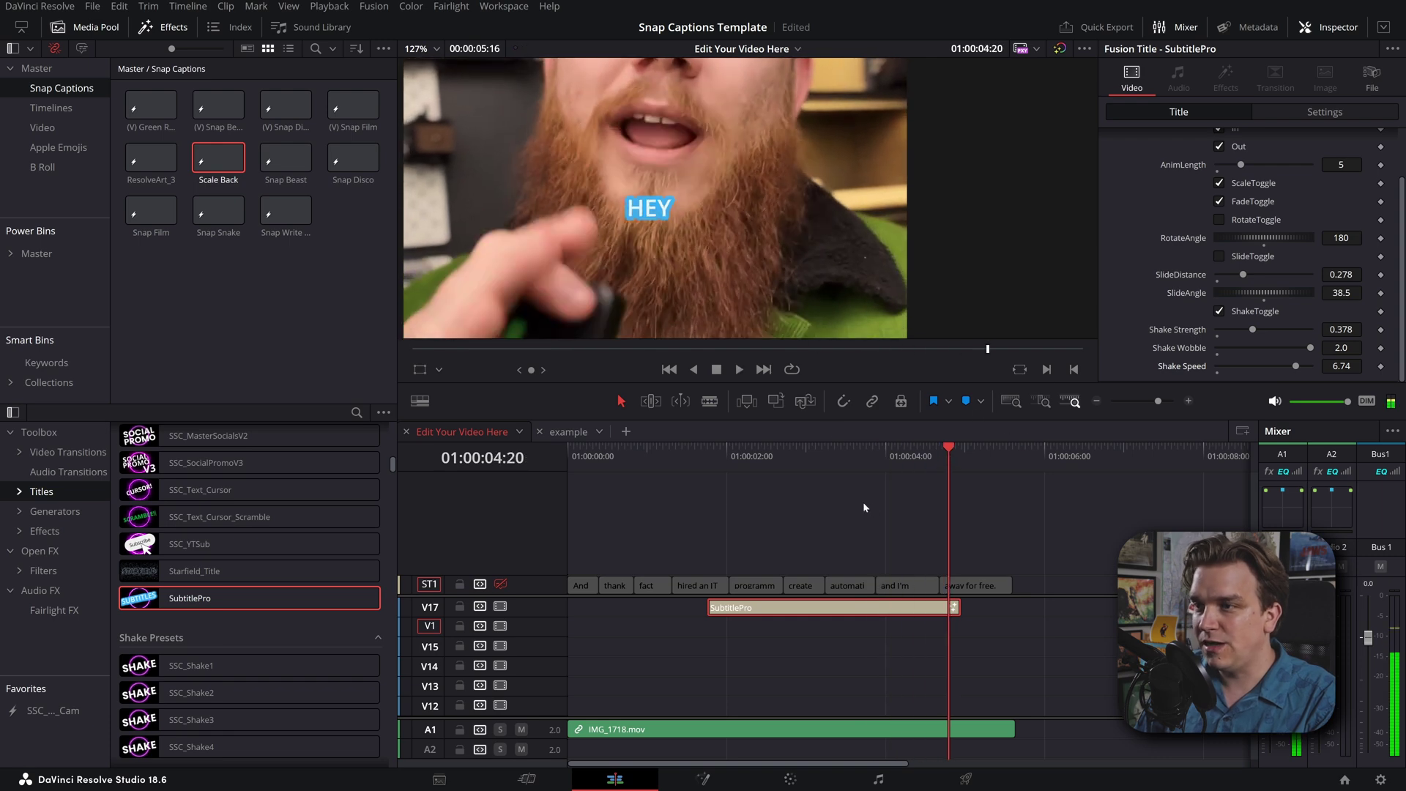
{"action": "left_click", "coordinate": [775, 452]}
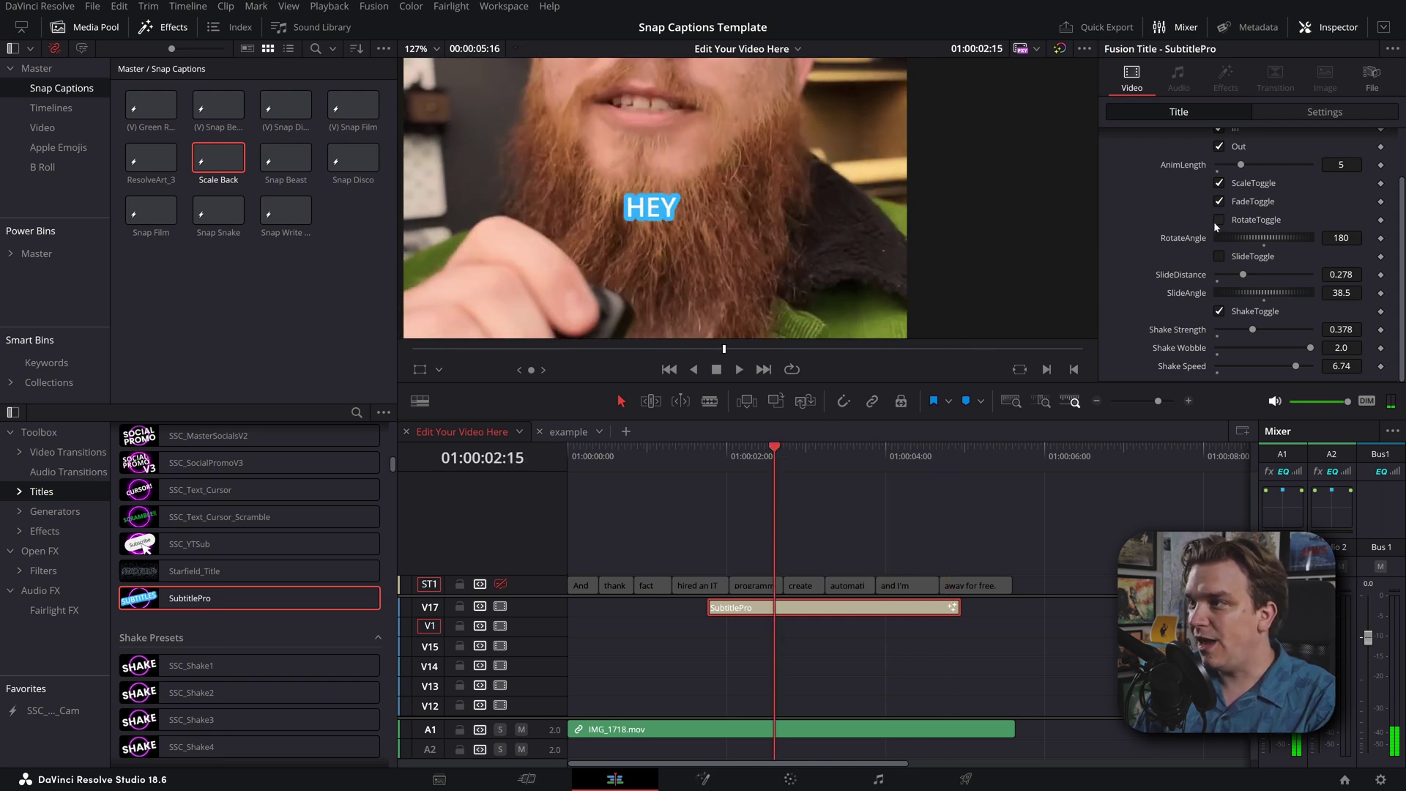
- Turn on rotation, review the animation, and trim the caption clip's end shorter
{"action": "left_click", "coordinate": [1218, 219]}
{"action": "left_click_drag", "start_coordinate": [775, 454], "coordinate": [714, 476]}
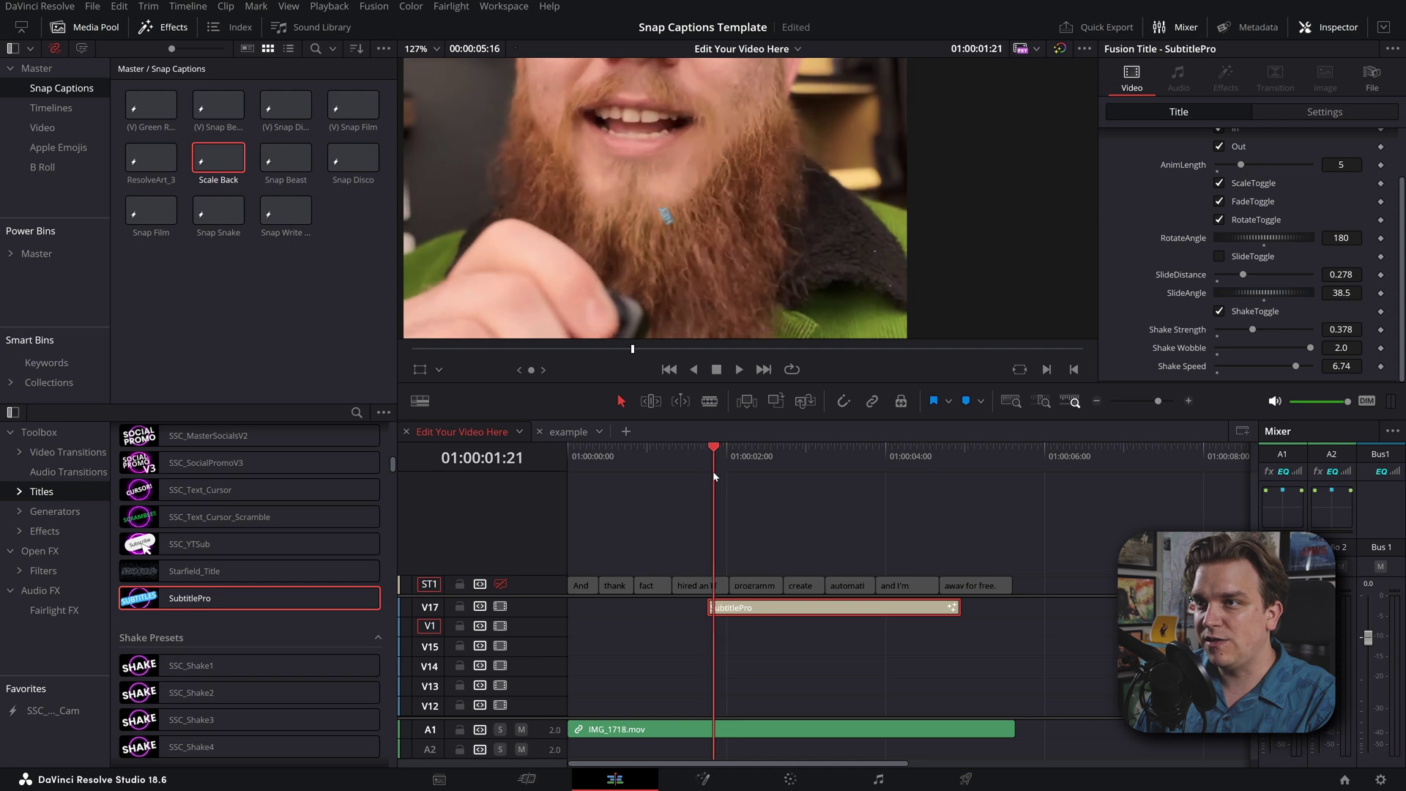
{"action": "key", "text": "space"}
{"action": "key", "text": "space"}
{"action": "scroll", "coordinate": [1201, 271], "scroll_direction": "up", "scroll_amount": 2}
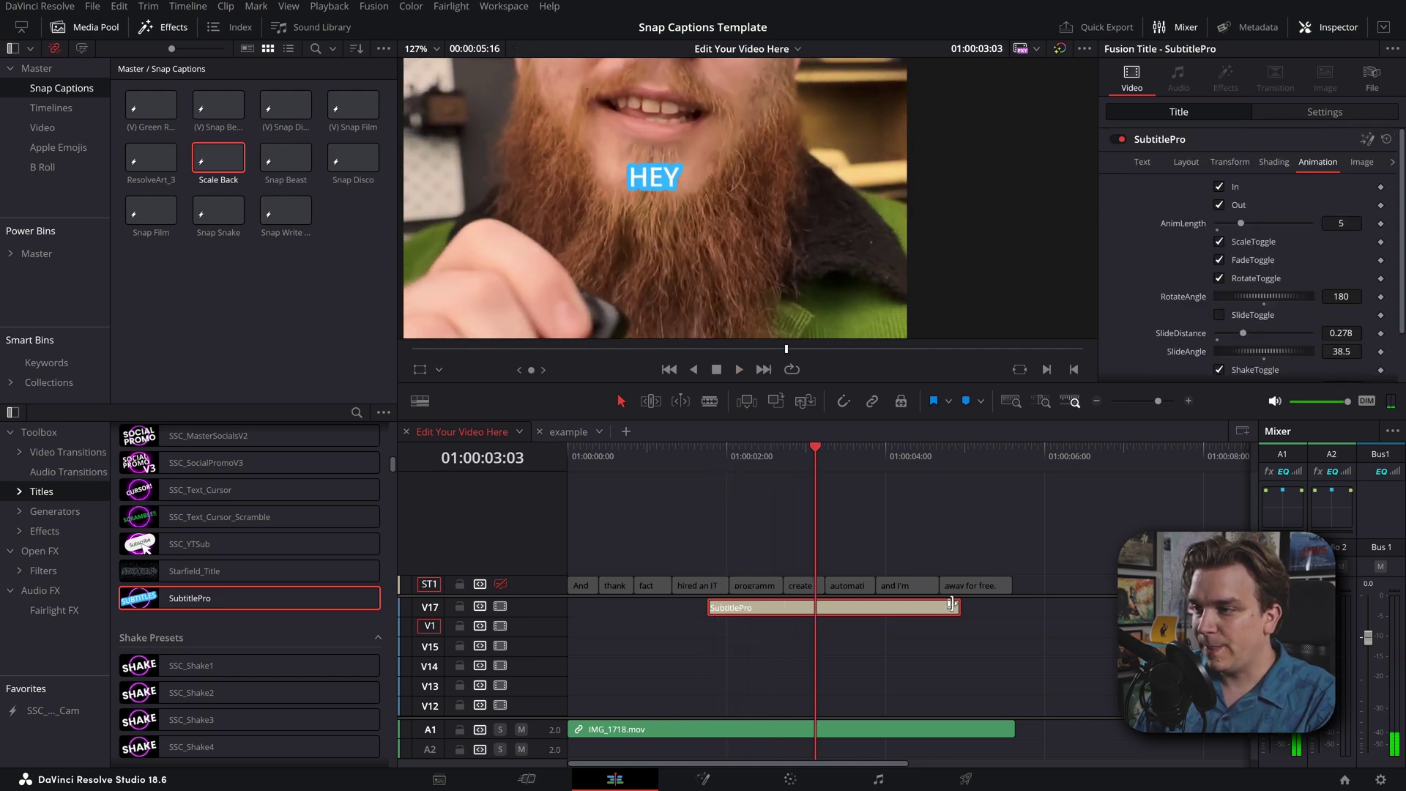
{"action": "left_click_drag", "start_coordinate": [951, 606], "coordinate": [920, 607]}
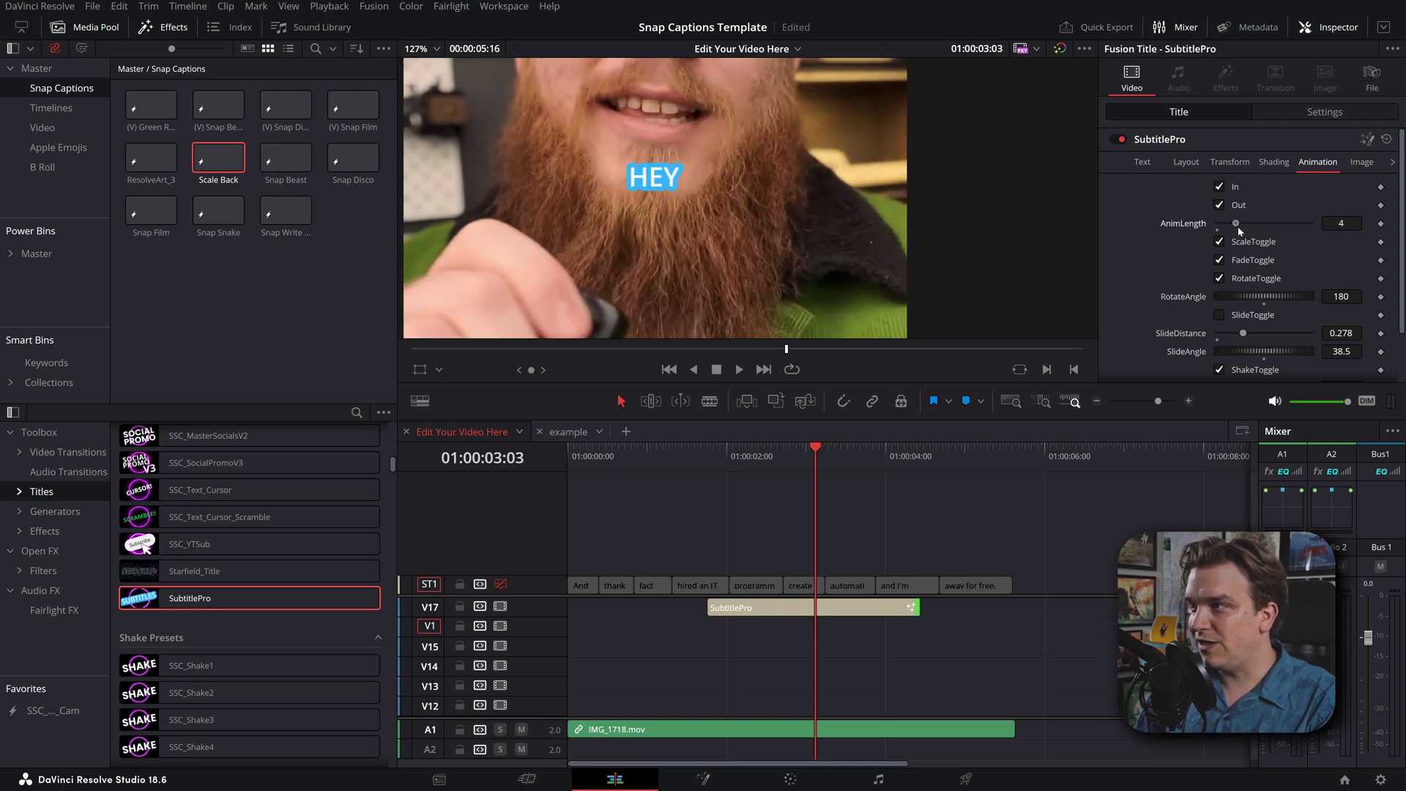
{"action": "left_click", "coordinate": [780, 608]}
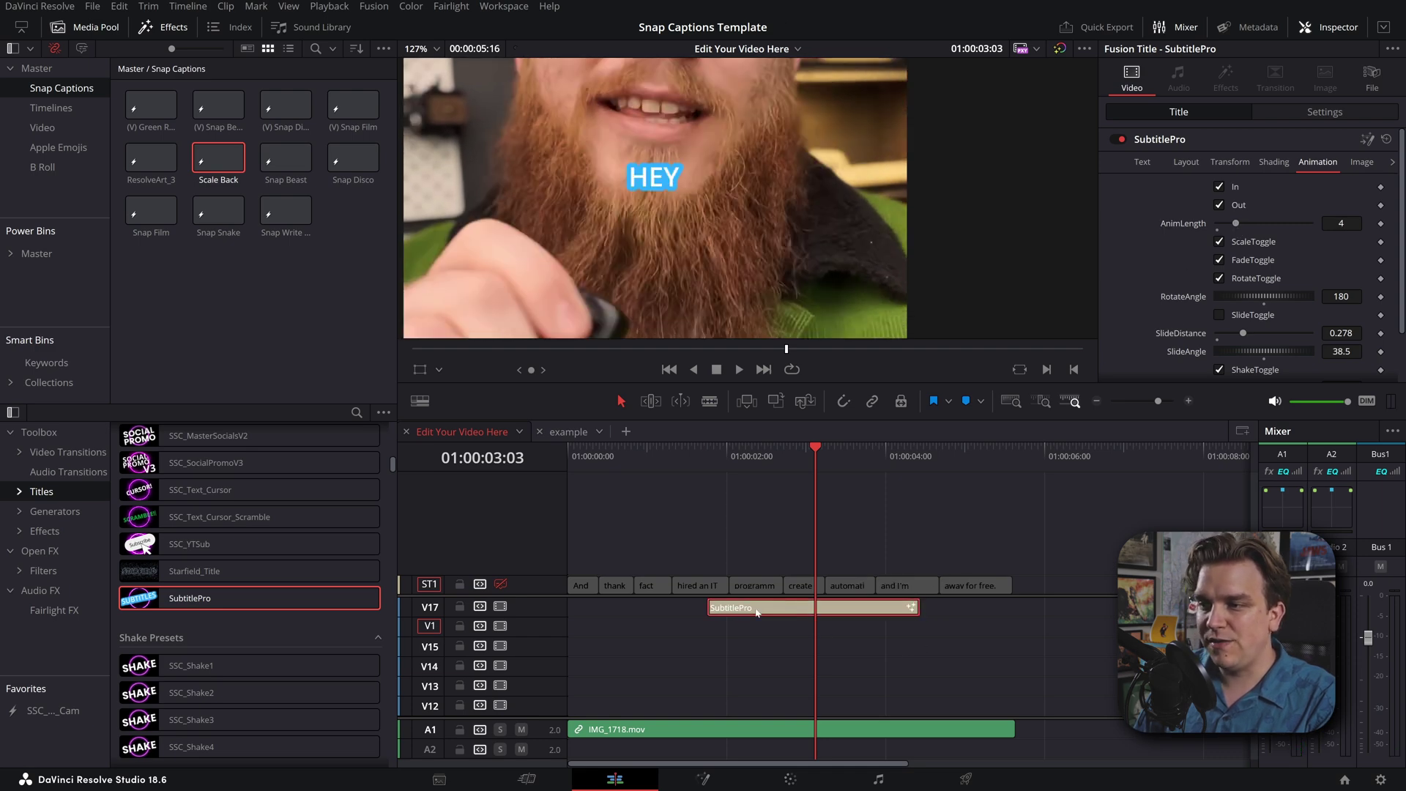
- Save the customised SubtitlePro caption into the Snap Captions bin and delete it from the timeline
{"action": "left_click_drag", "start_coordinate": [733, 611], "coordinate": [248, 313]}
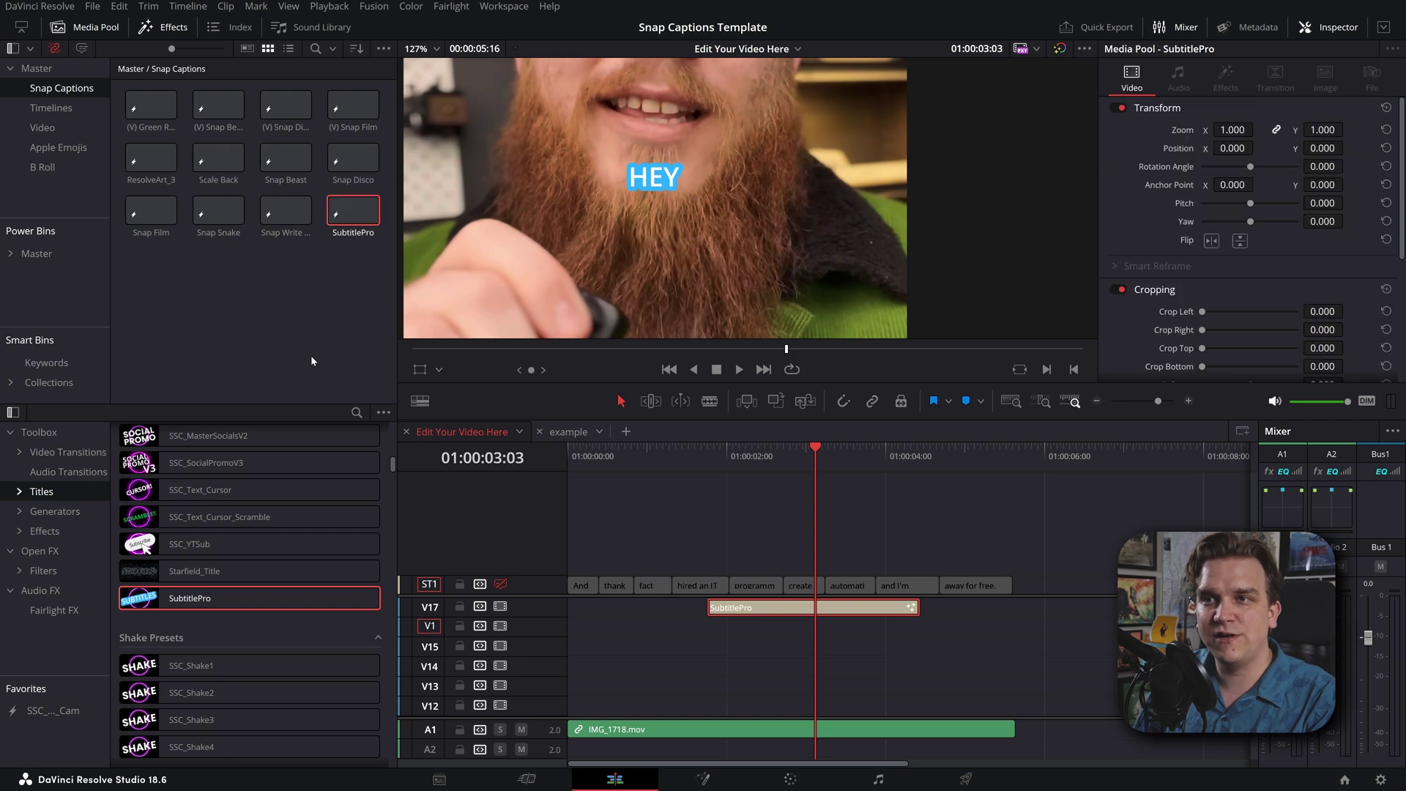
{"action": "left_click", "coordinate": [327, 336]}
{"action": "left_click", "coordinate": [740, 608]}
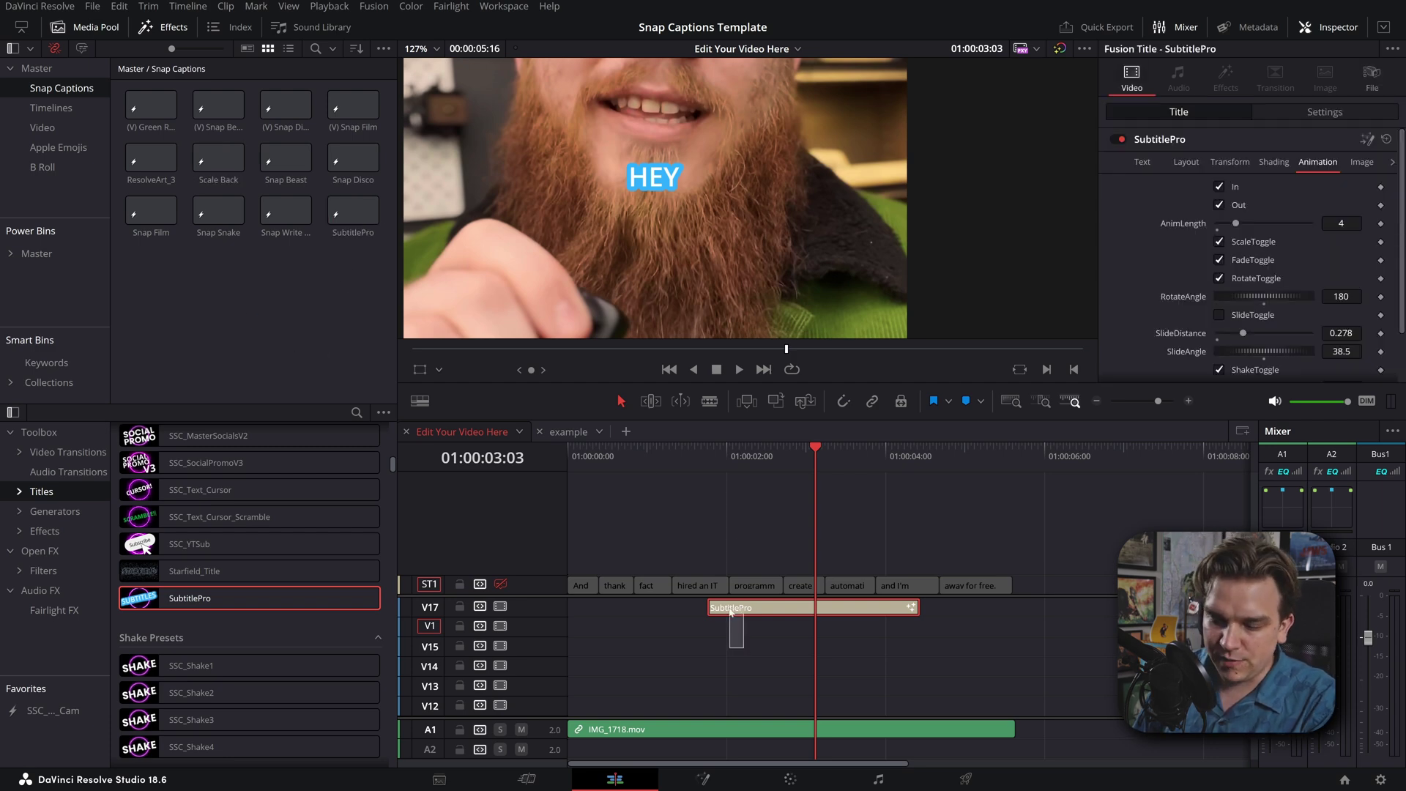
{"action": "key", "text": "Delete"}
{"action": "scroll", "coordinate": [733, 244], "scroll_direction": "down", "scroll_amount": 5}
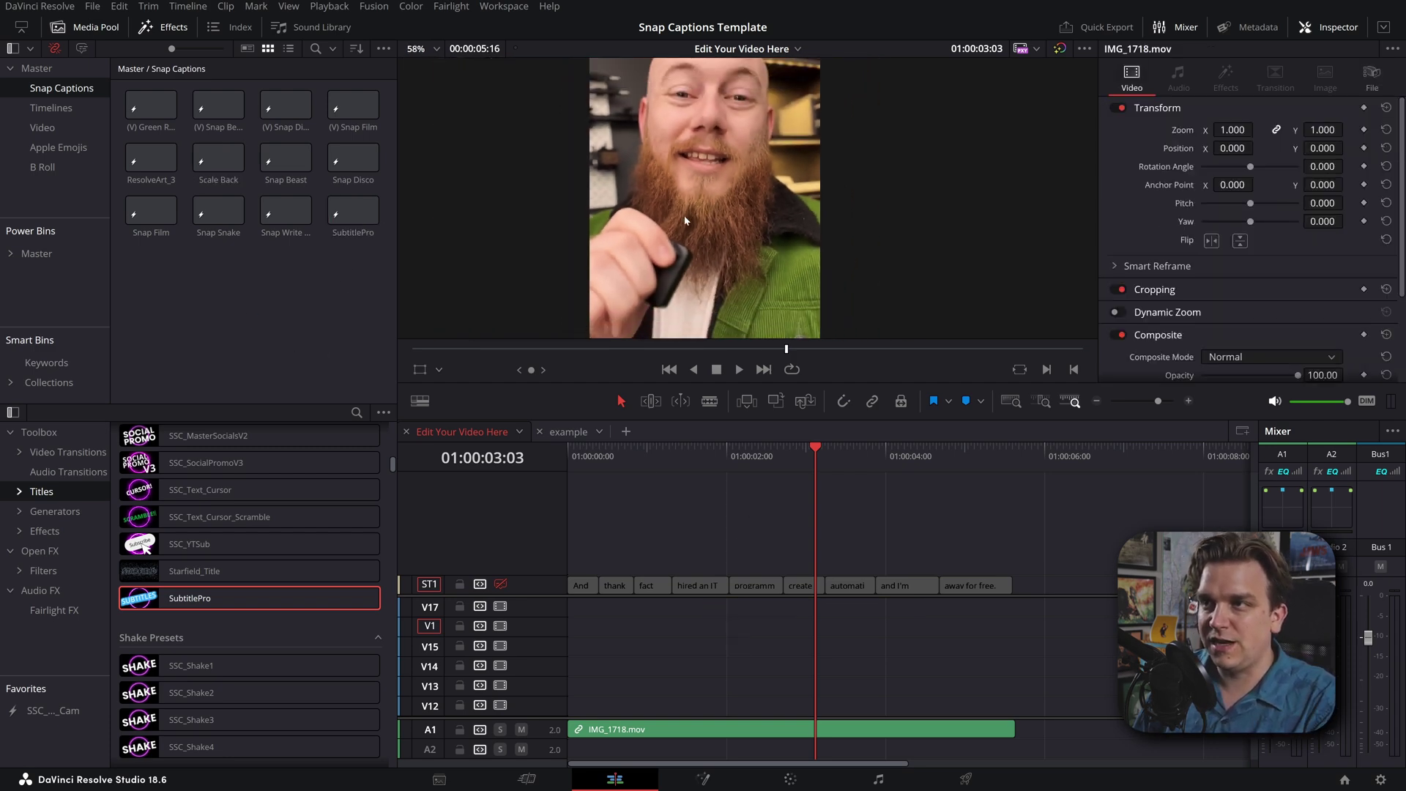
- Run Snap Captions with the SubtitlePro template to generate captions for all subtitles
{"action": "left_click", "coordinate": [451, 5]}
{"action": "mouse_move", "coordinate": [543, 473]}
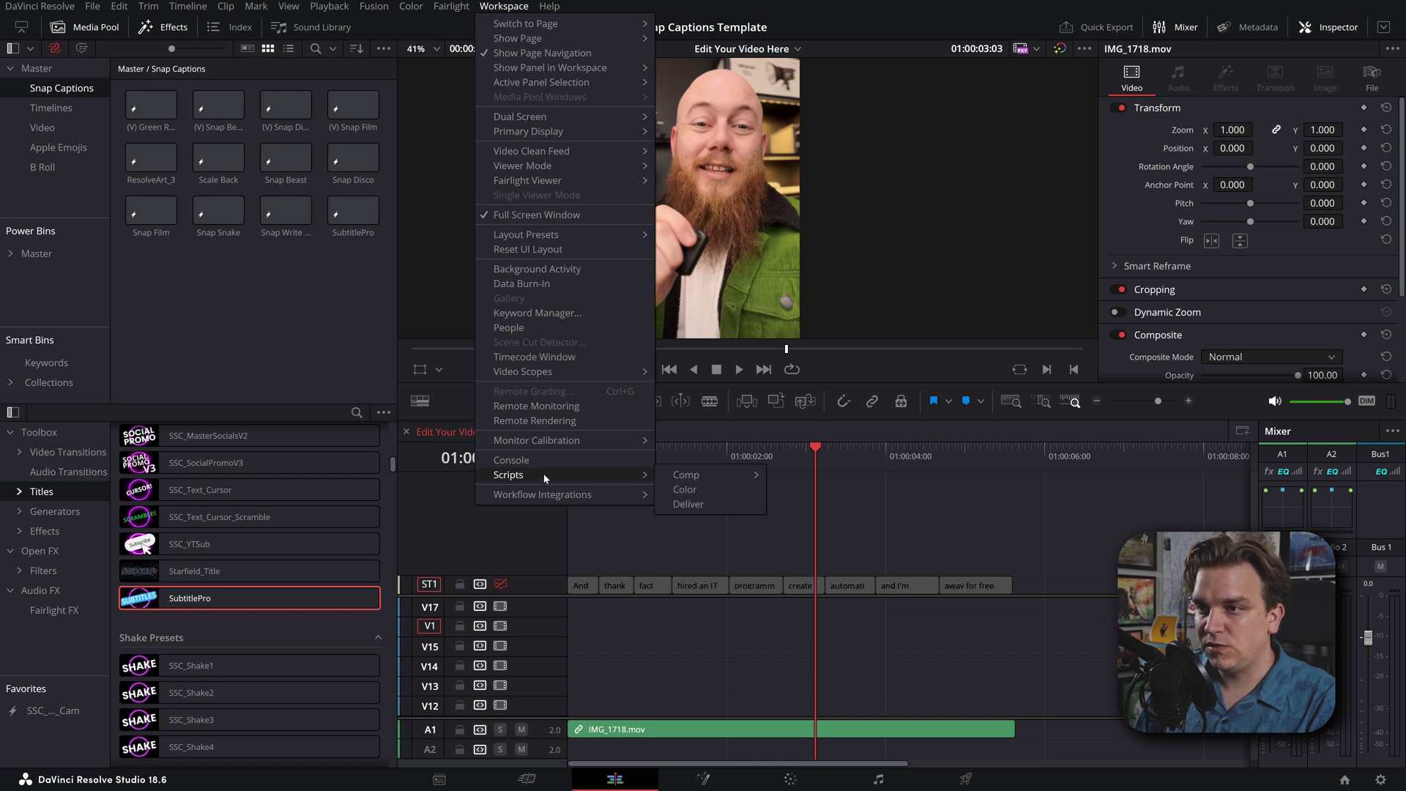
{"action": "mouse_move", "coordinate": [684, 476]}
{"action": "left_click", "coordinate": [787, 476]}
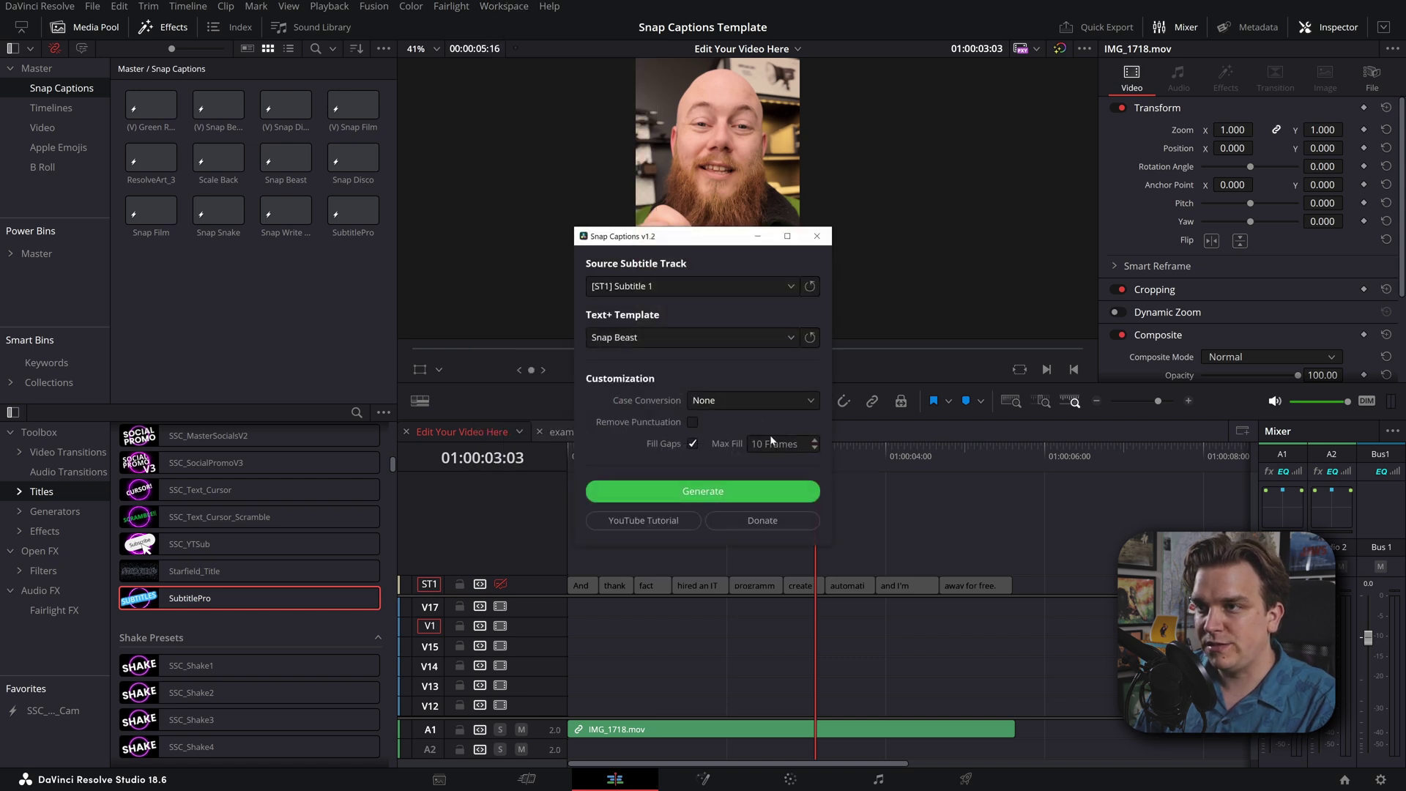
{"action": "left_click", "coordinate": [641, 335]}
{"action": "left_click", "coordinate": [659, 515]}
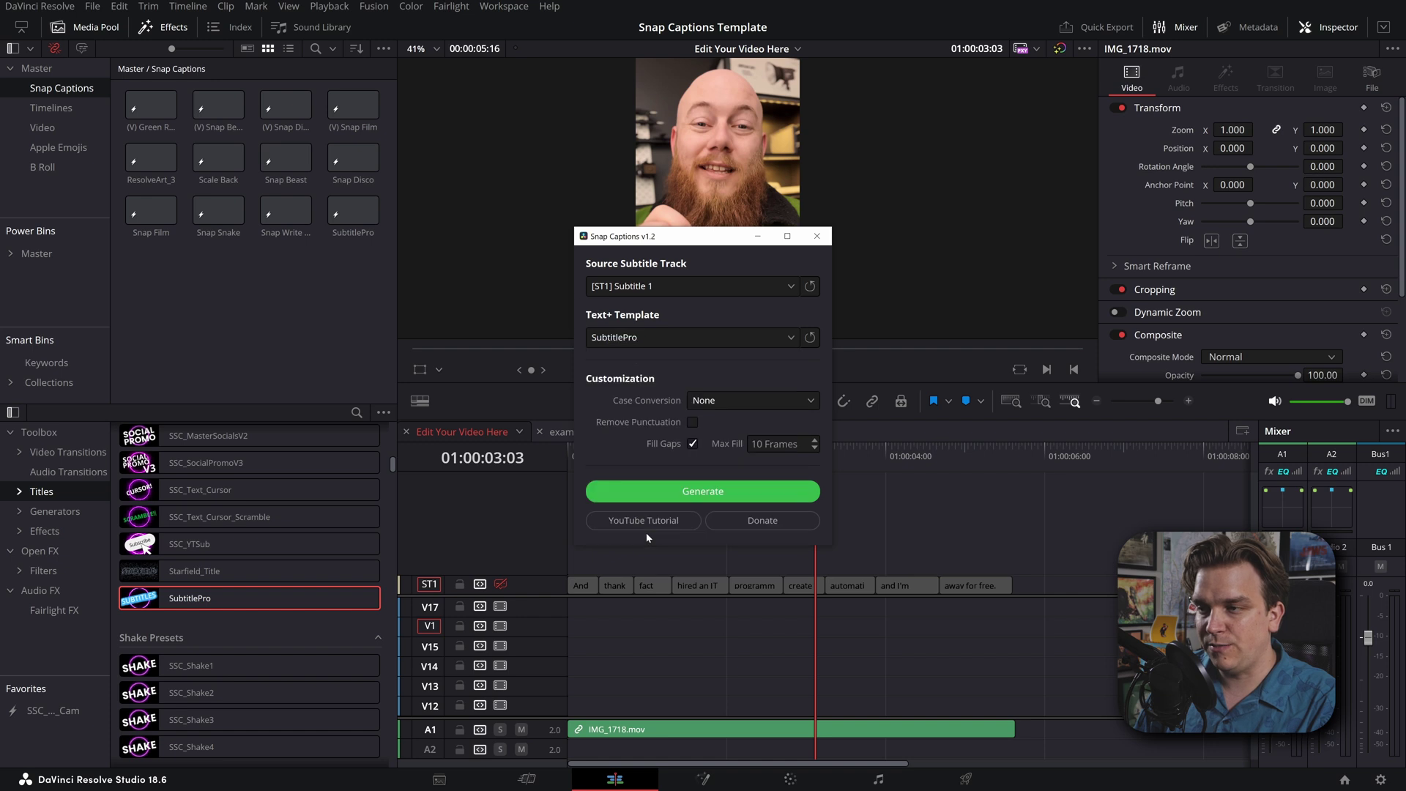
{"action": "left_click", "coordinate": [734, 493]}
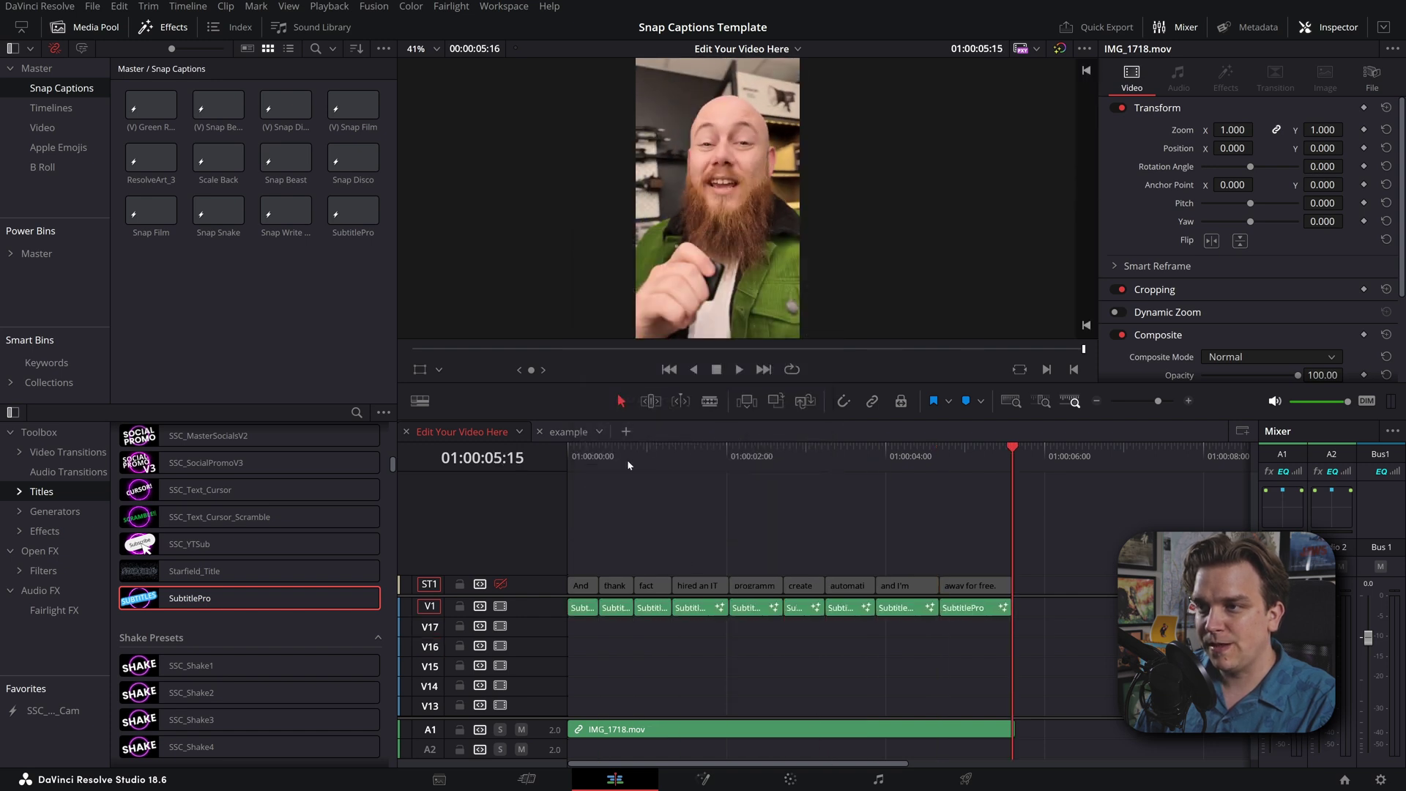
- Play back the SubtitlePro captions, move the playhead to 01:00:01:06, and select the generated clips on V1
{"action": "key", "text": "space"}
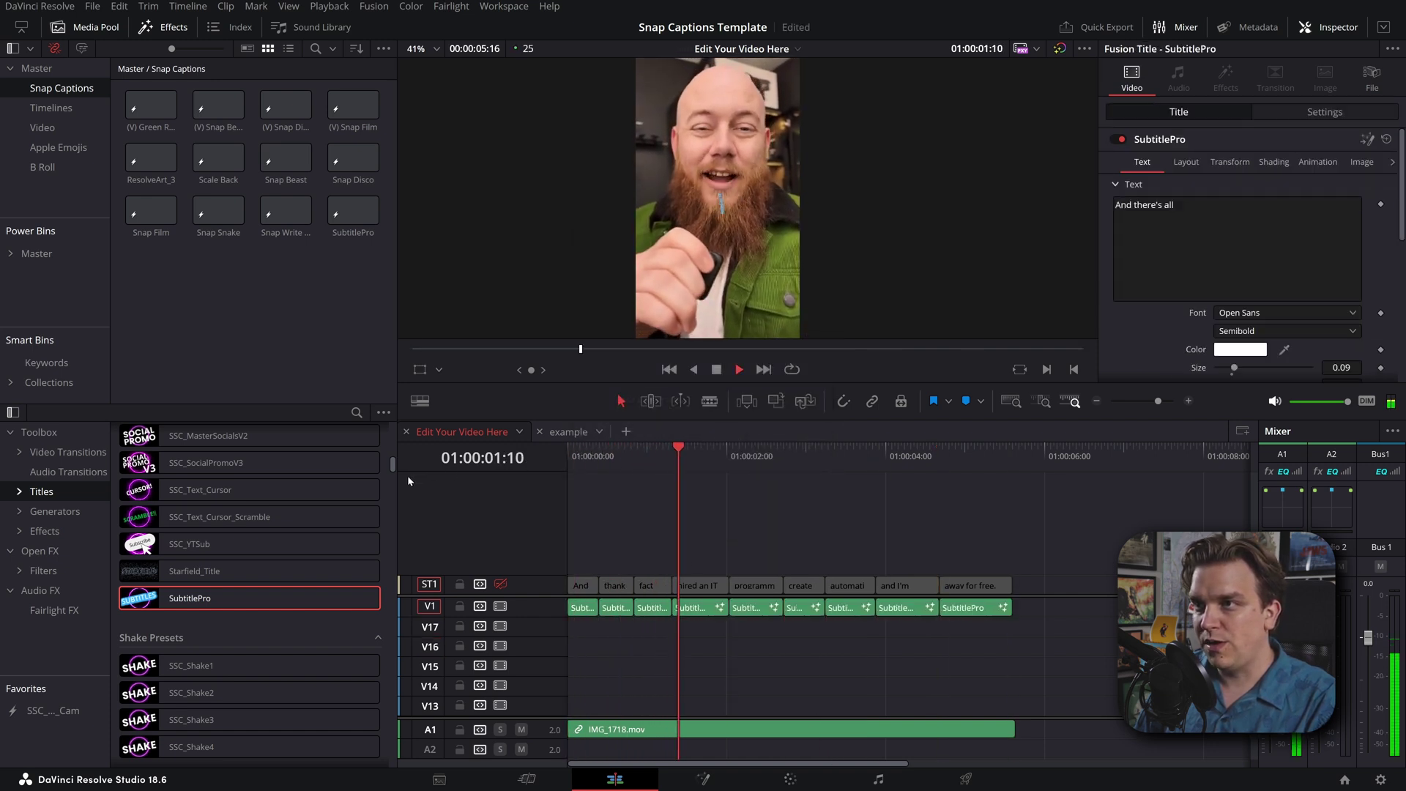
{"action": "scroll", "coordinate": [734, 222], "scroll_direction": "up", "scroll_amount": 4}
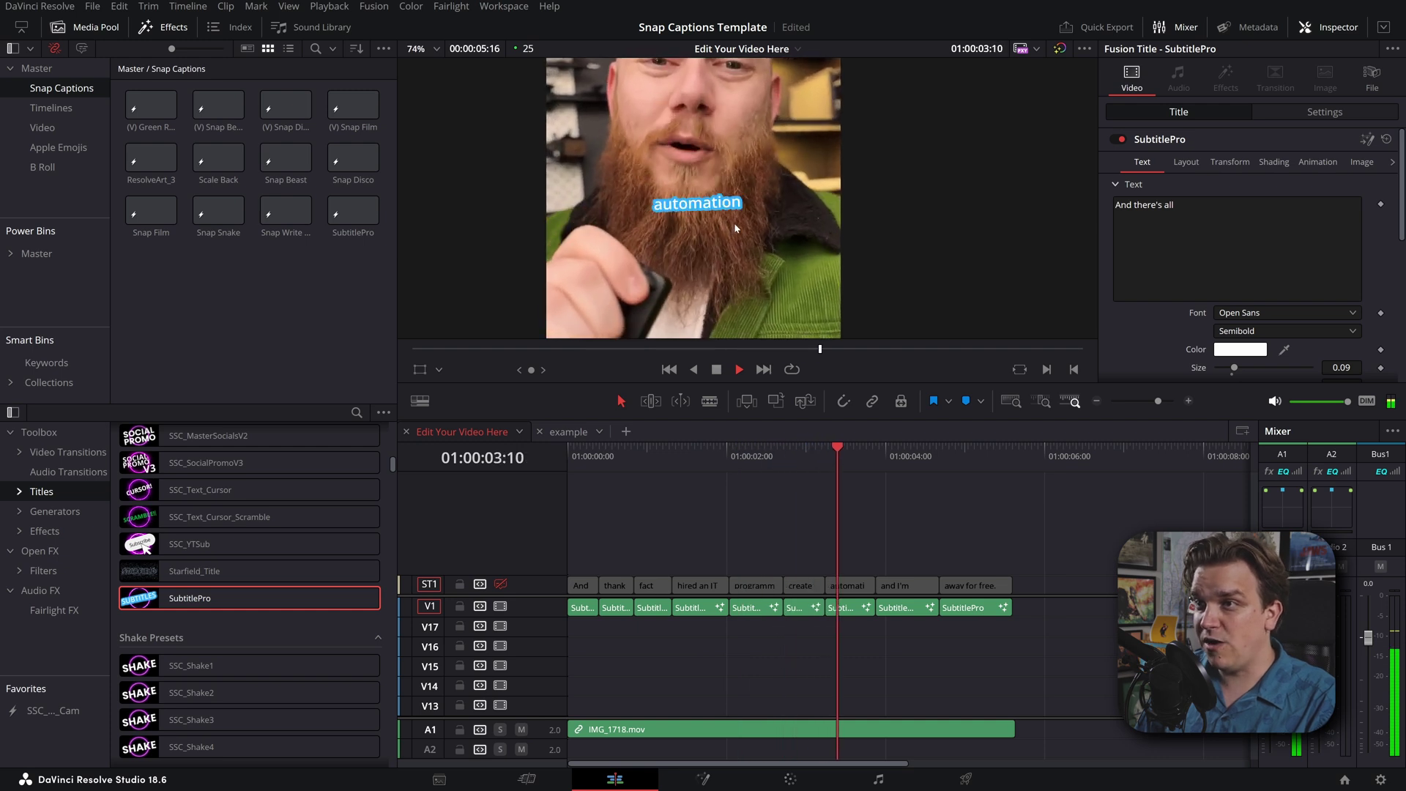
{"action": "key", "text": "space"}
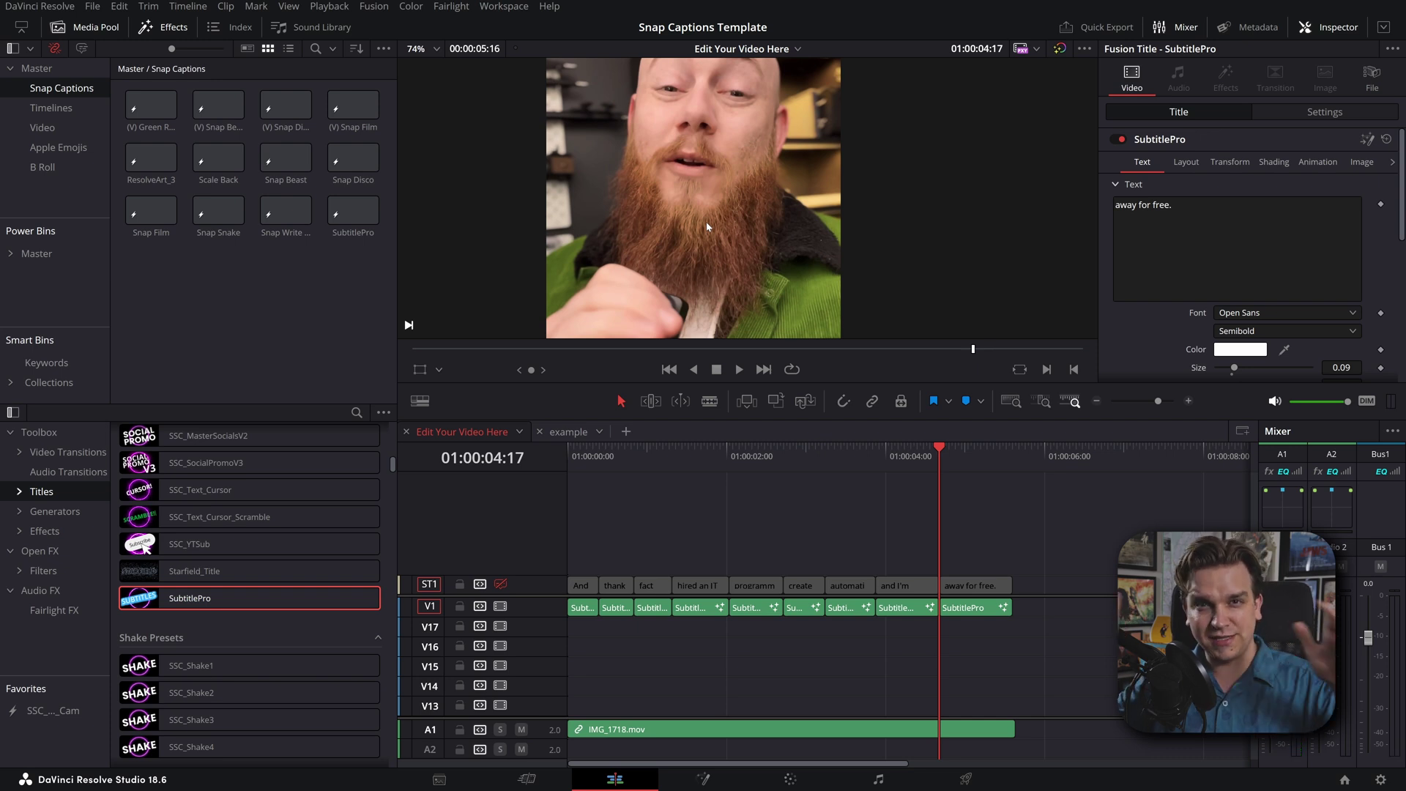
{"action": "key", "text": "space"}
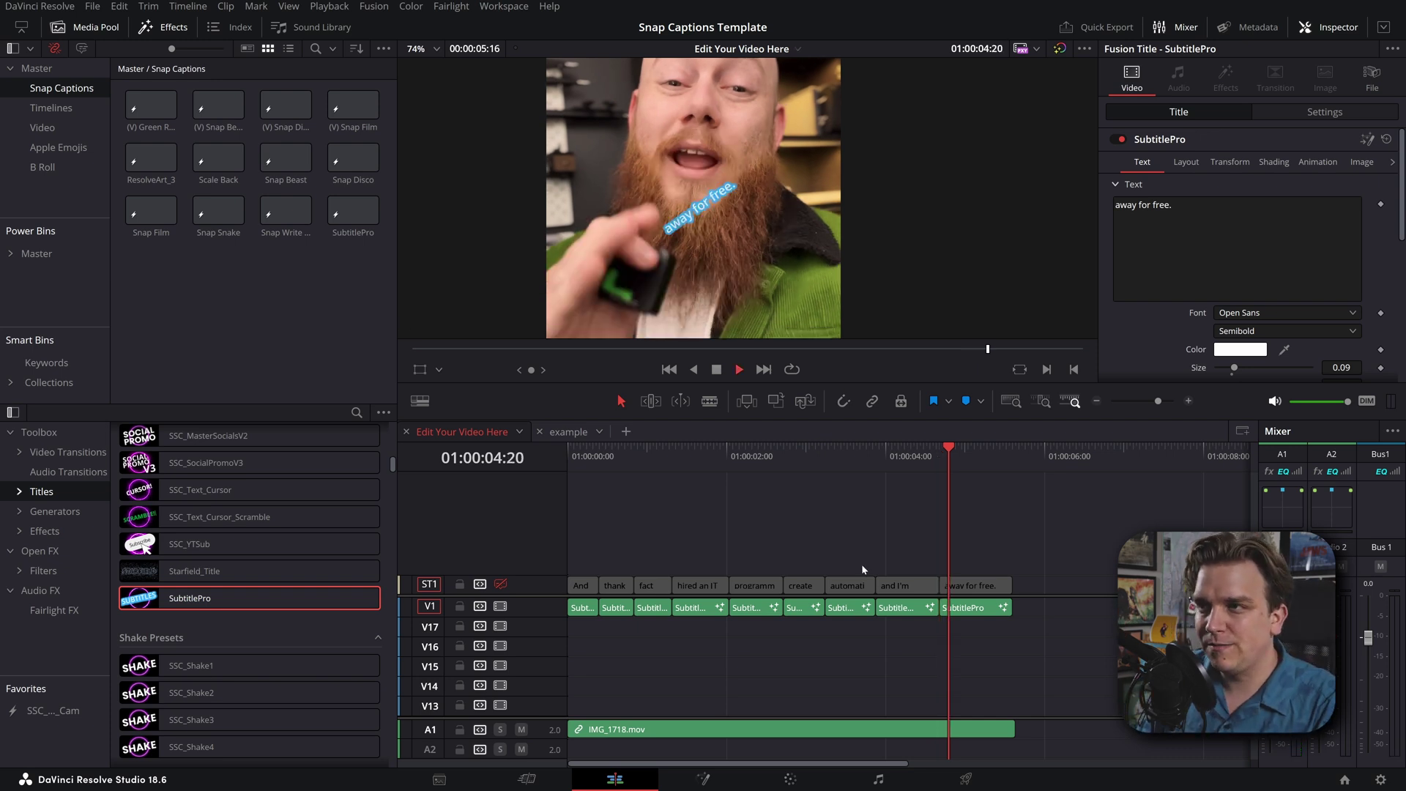
{"action": "left_click", "coordinate": [756, 461]}
{"action": "key", "text": "space"}
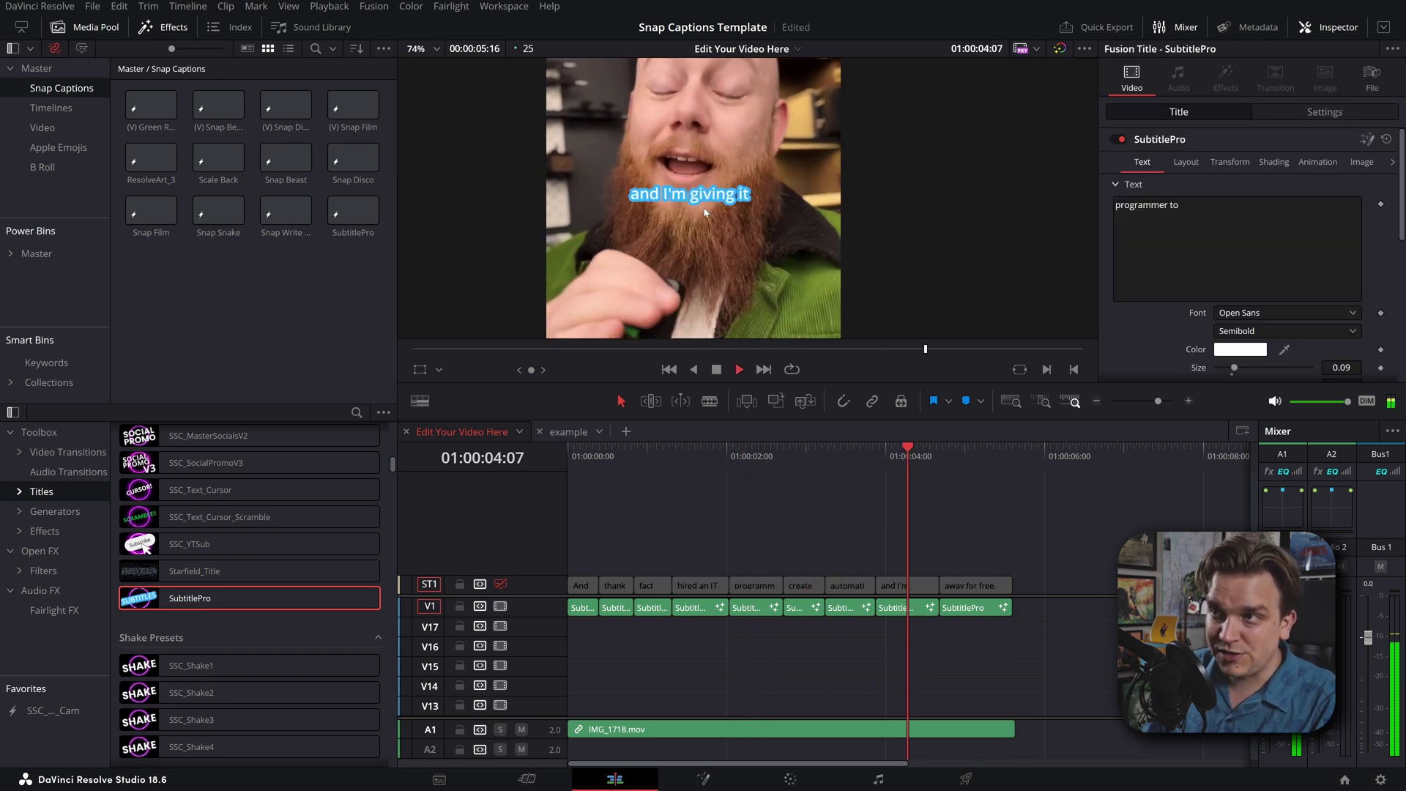
{"action": "left_click", "coordinate": [636, 461]}
{"action": "left_click", "coordinate": [665, 463]}
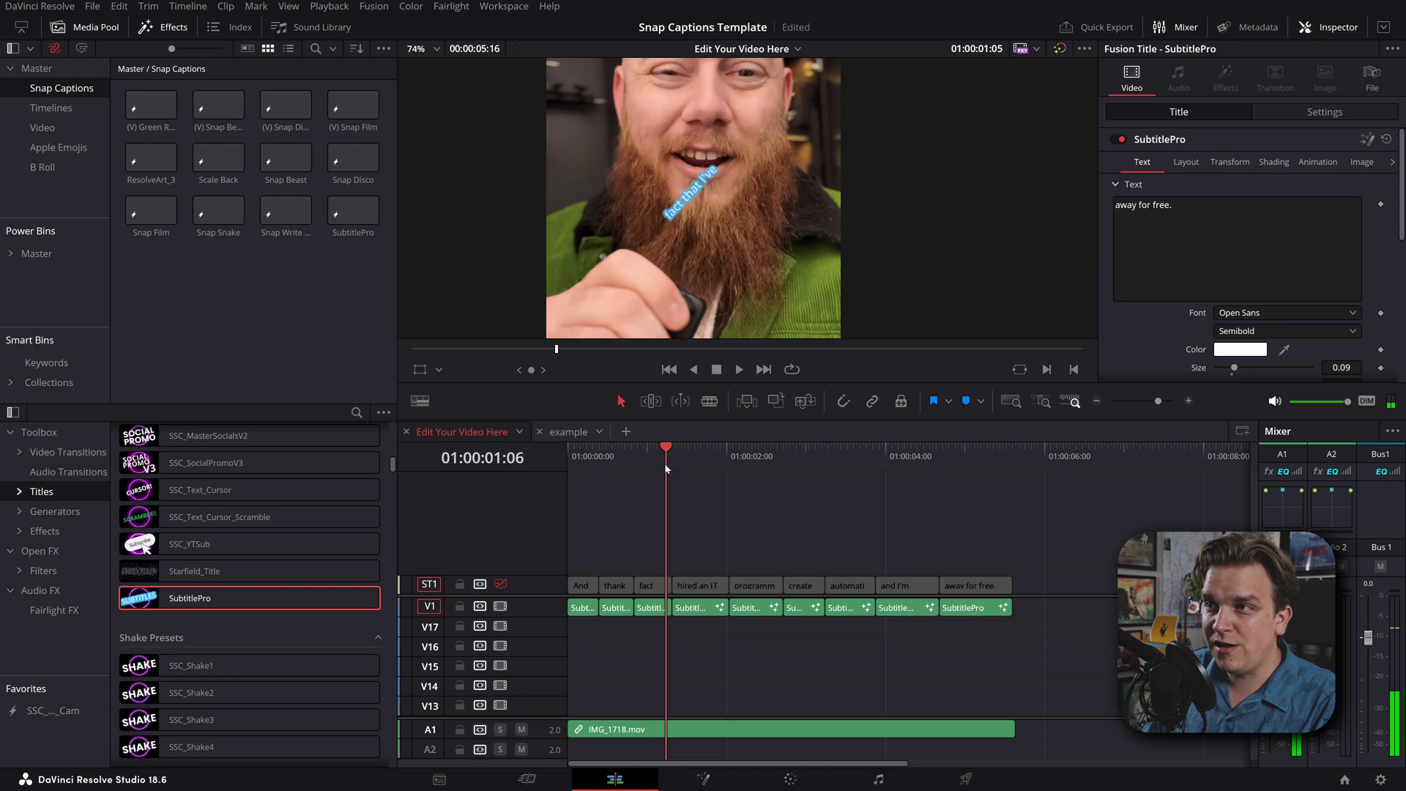
{"action": "left_click_drag", "start_coordinate": [1029, 640], "coordinate": [626, 610]}
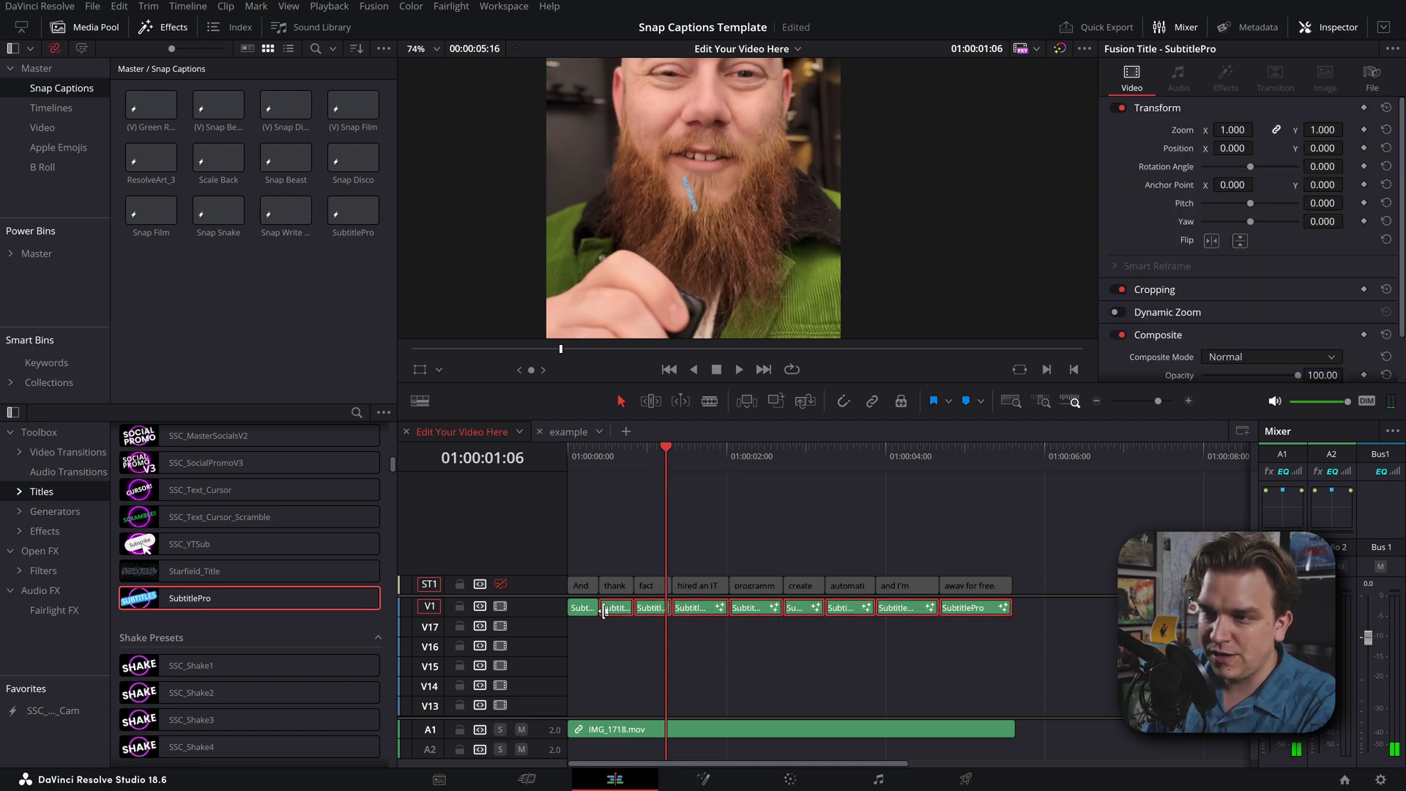
- Delete all but the first generated caption, review its animation settings, and preview from the start
{"action": "key", "text": "Delete"}
{"action": "left_click", "coordinate": [1317, 162]}
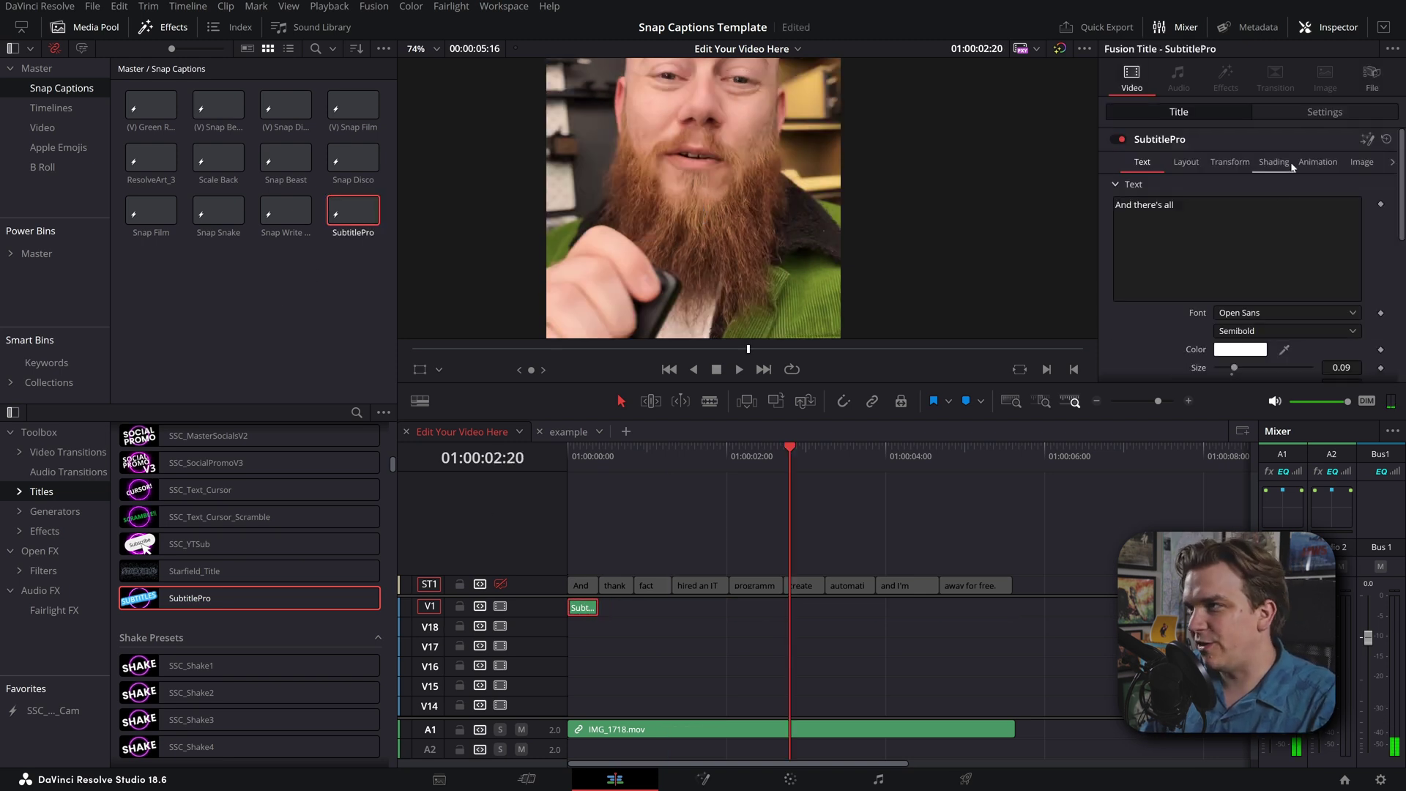
{"action": "left_click", "coordinate": [1295, 166]}
{"action": "key", "text": "Home"}
{"action": "key", "text": "space"}
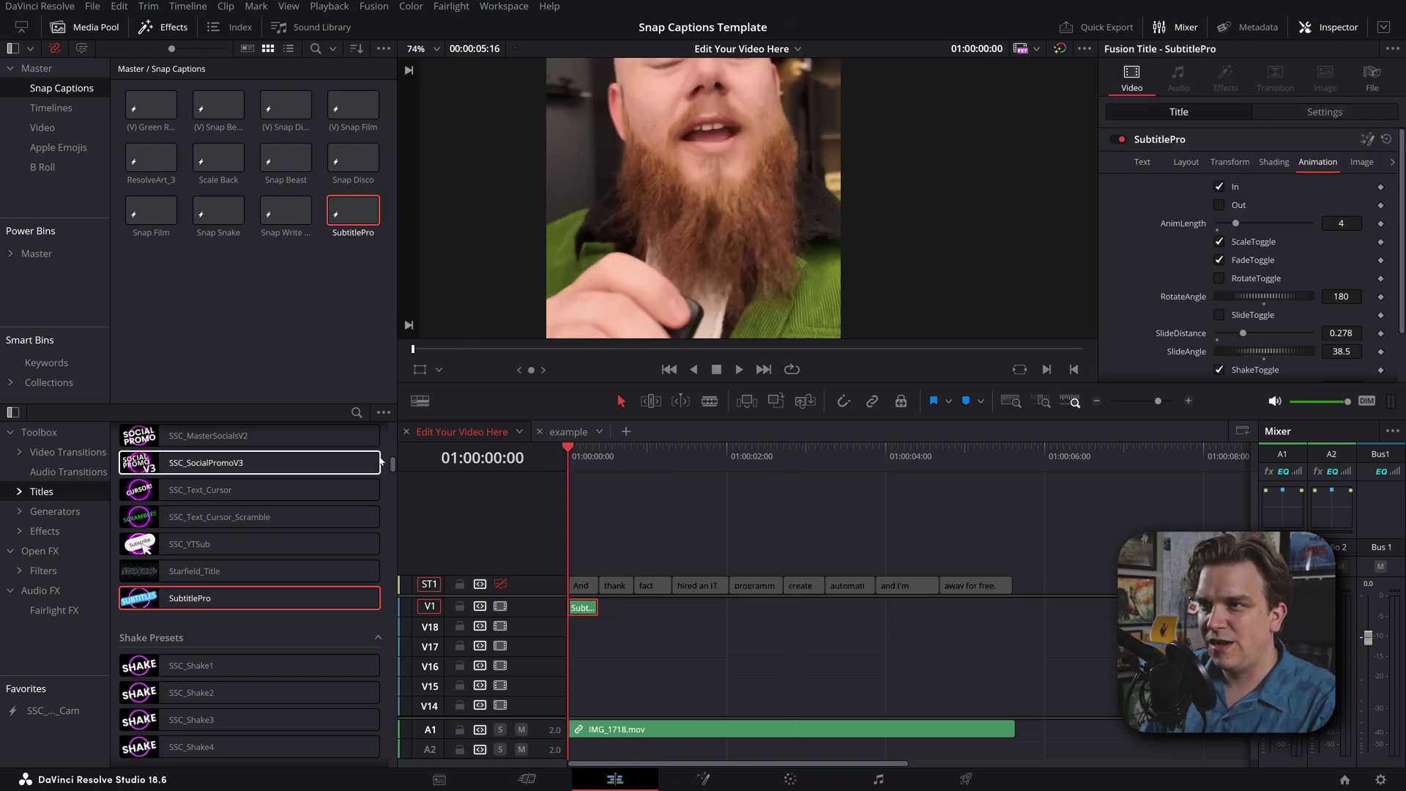
- Select the talking-head video clip and run Snap Captions to generate the caption clips
{"action": "left_click", "coordinate": [673, 645]}
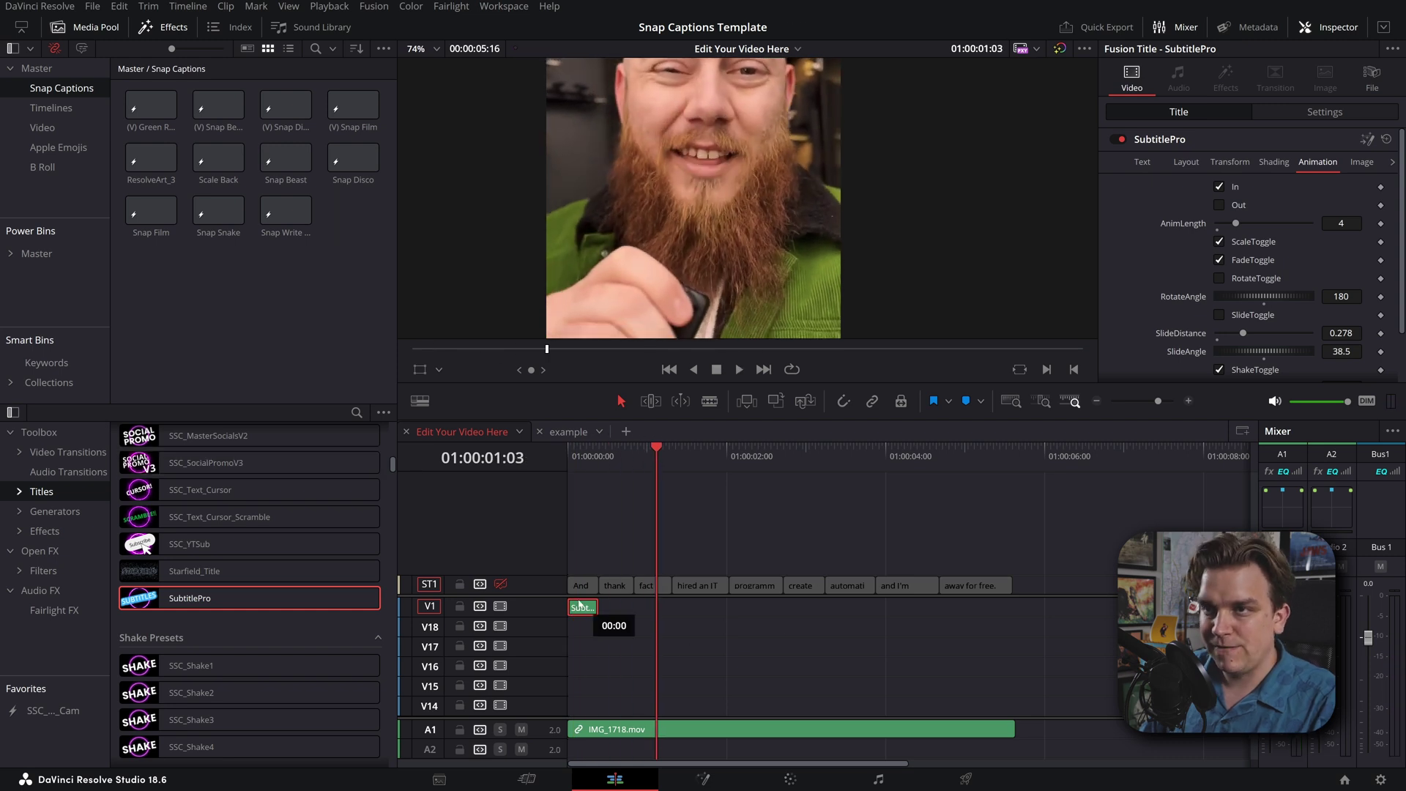
{"action": "left_click", "coordinate": [506, 6]}
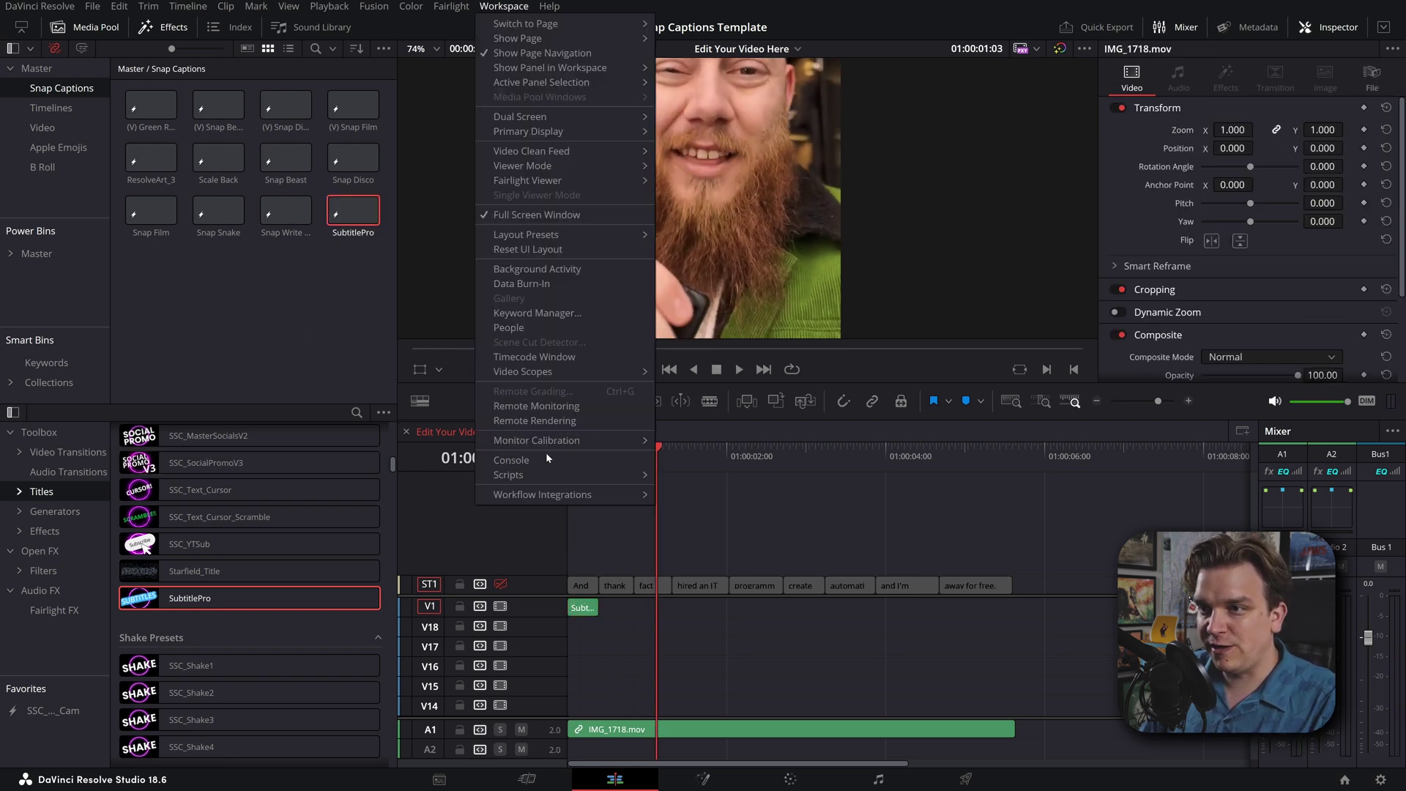
{"action": "mouse_move", "coordinate": [542, 475]}
{"action": "mouse_move", "coordinate": [675, 476]}
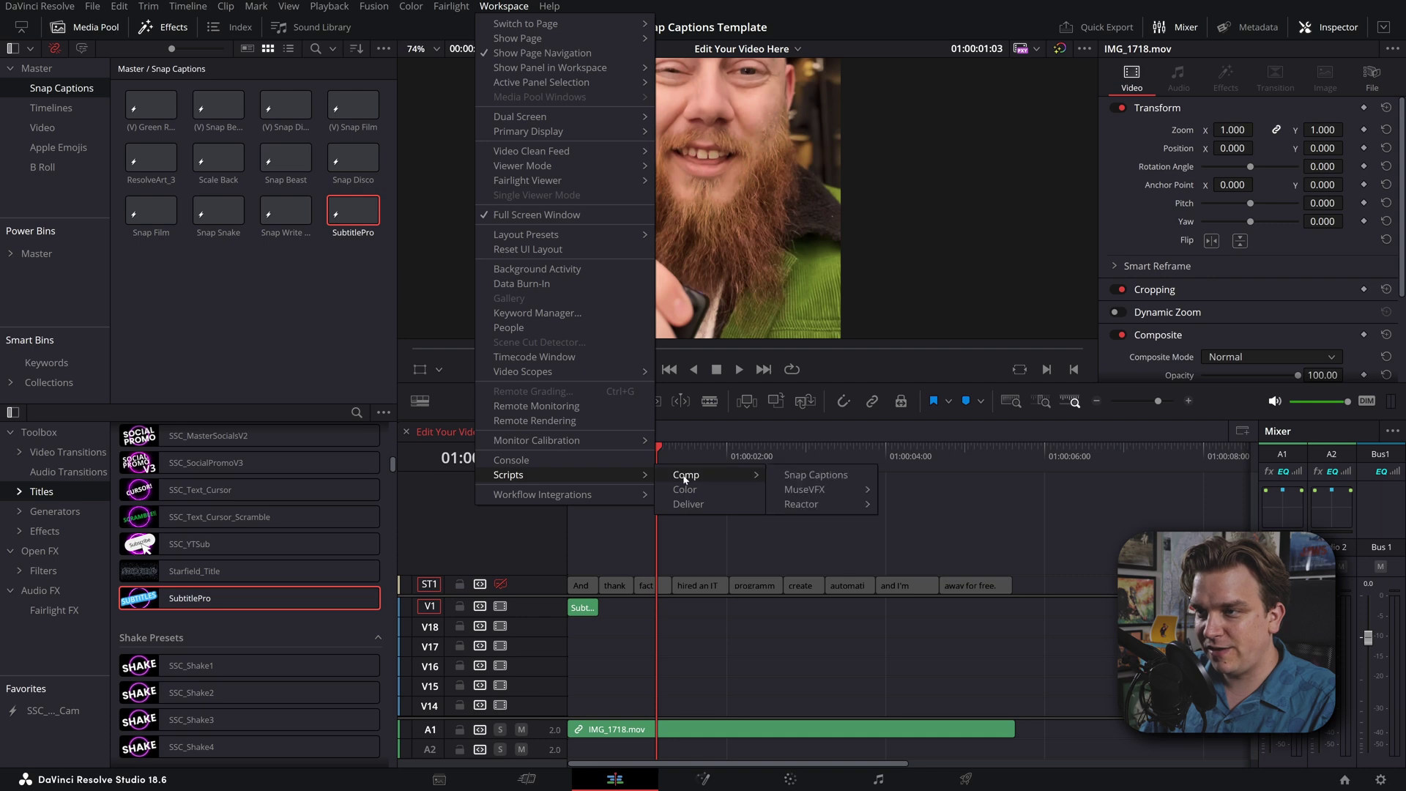
{"action": "left_click", "coordinate": [813, 476]}
- Delete the leftover V19 title clip, replay the captions from the start, and save the project
{"action": "left_click", "coordinate": [582, 627]}
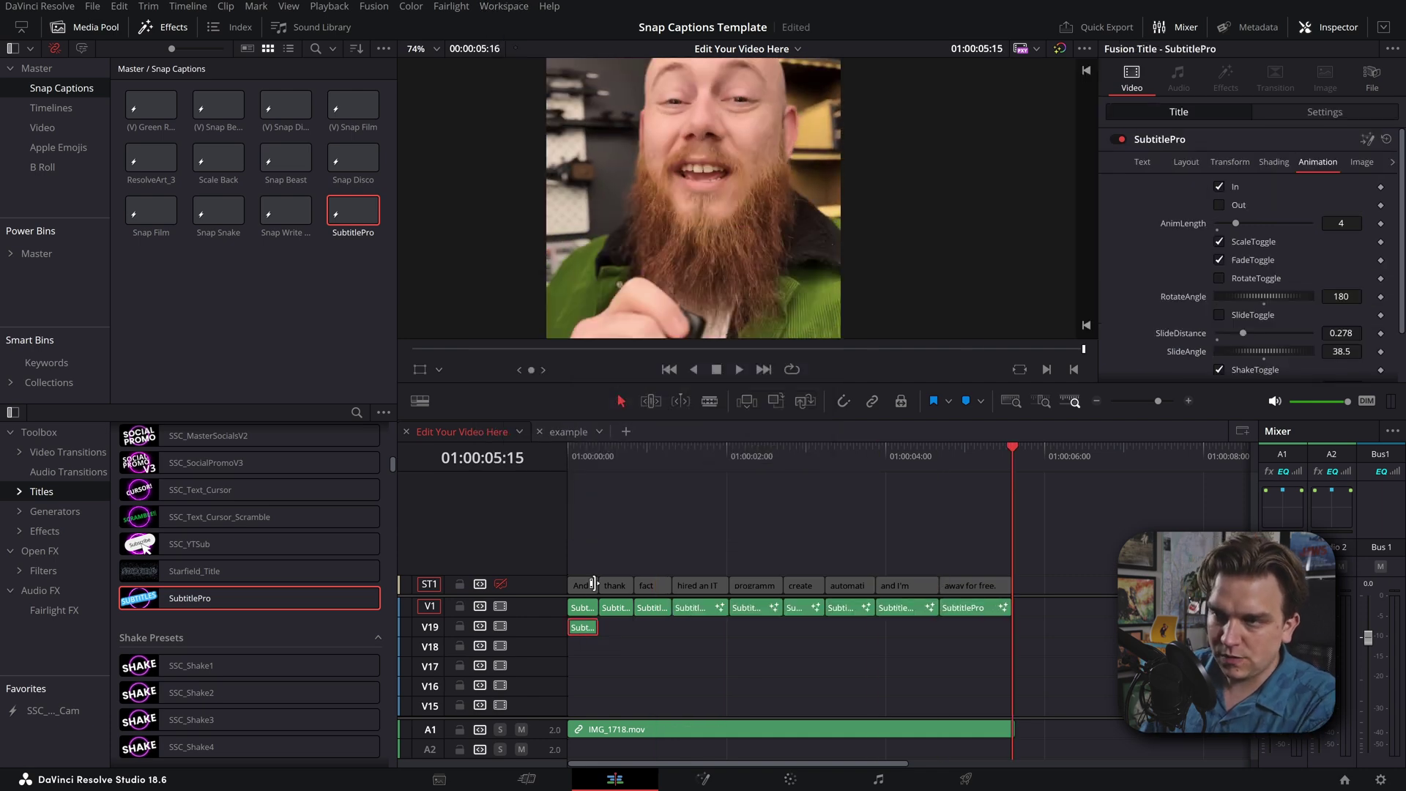
{"action": "key", "text": "Delete"}
{"action": "key", "text": "Home"}
{"action": "key", "text": "space"}
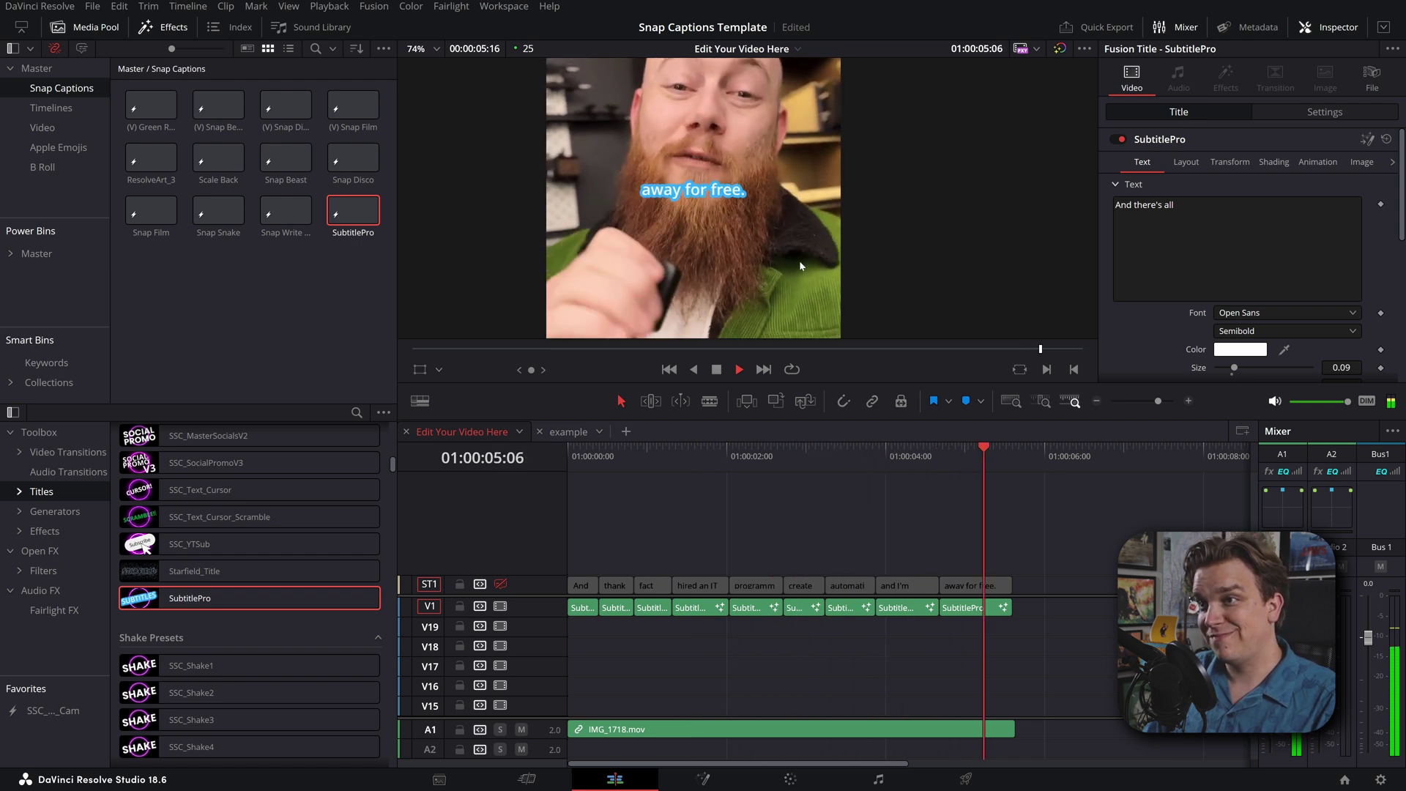
{"action": "key", "text": "ctrl+s"}
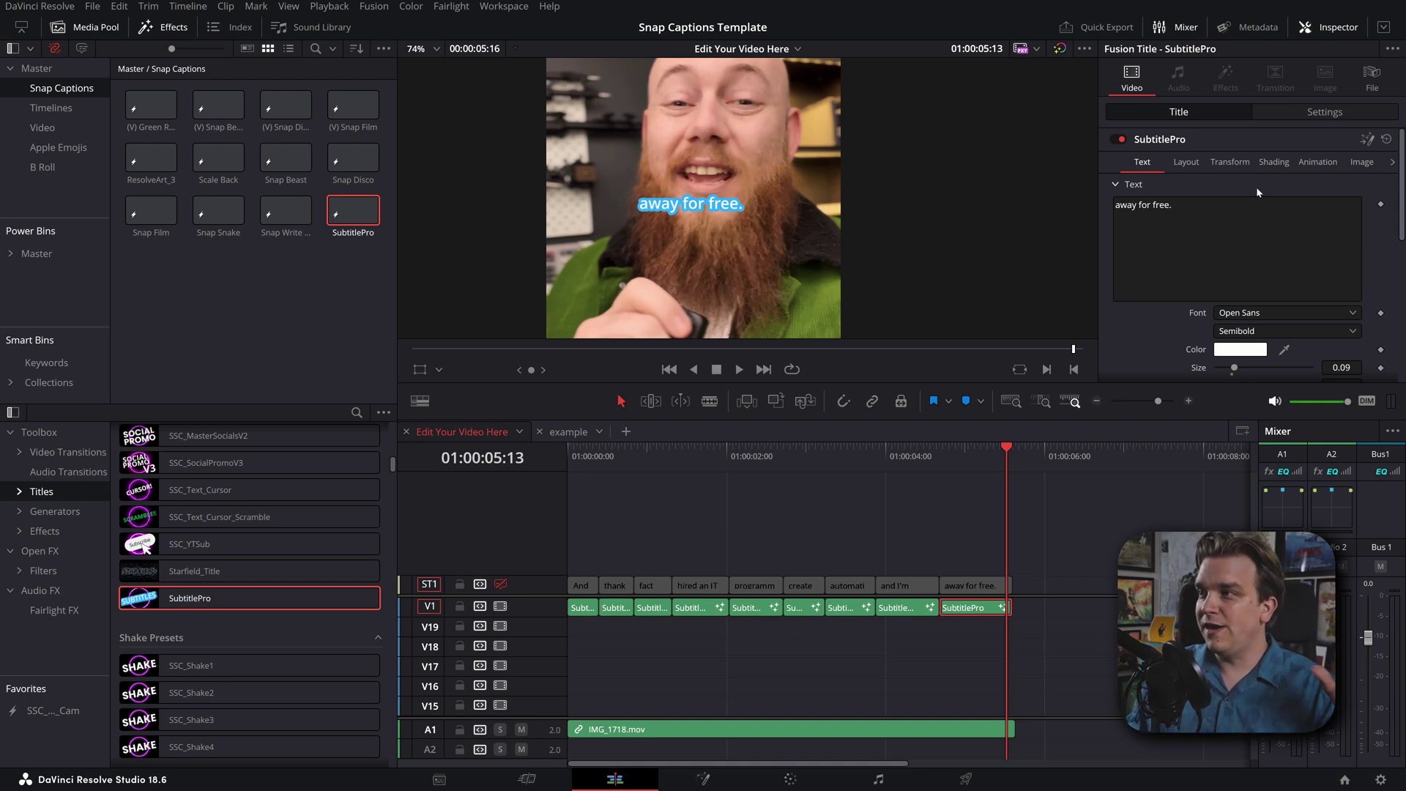
- Darken the captions' outline colour (Shading element 2) by lowering its Green value
{"action": "left_click", "coordinate": [1230, 162]}
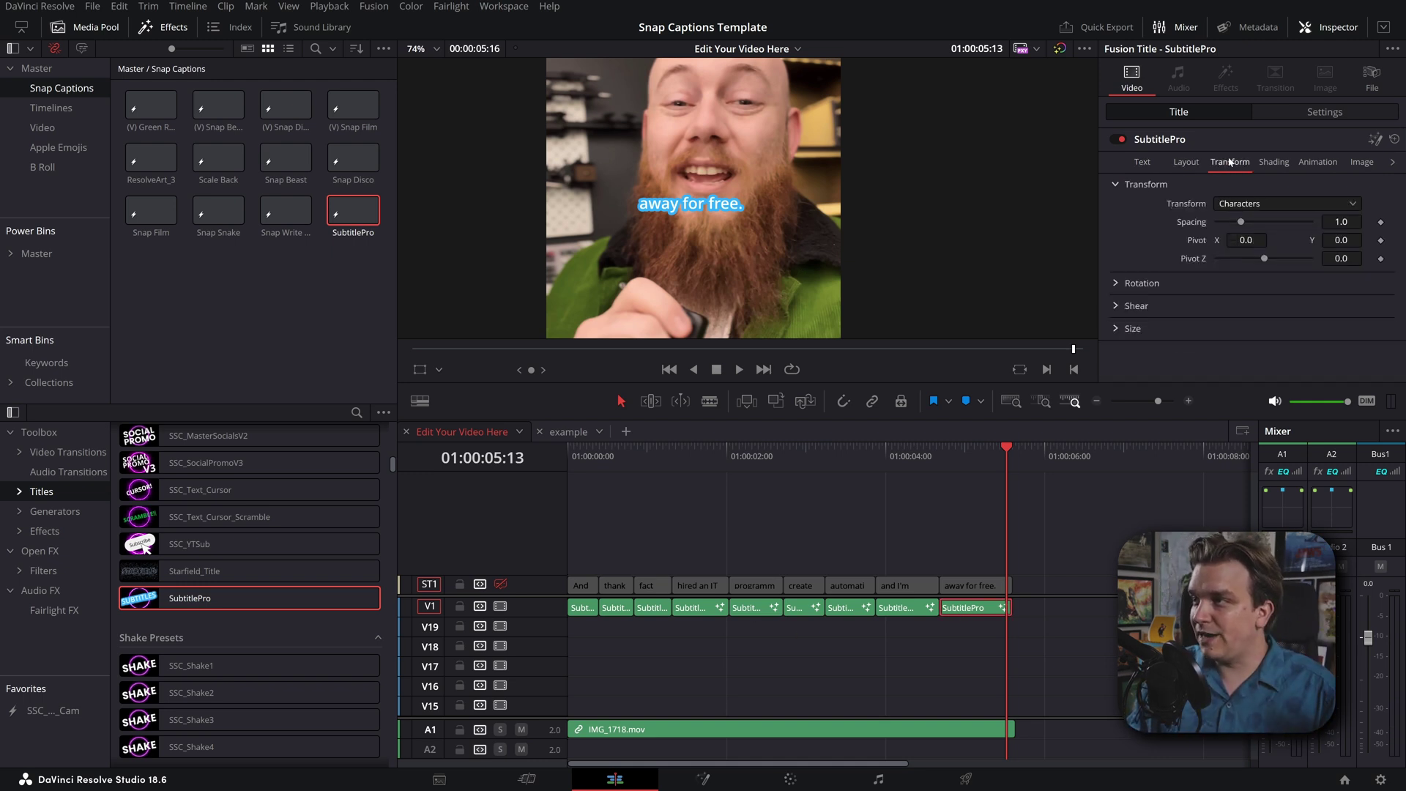
{"action": "left_click", "coordinate": [1275, 163]}
{"action": "left_click", "coordinate": [1243, 204]}
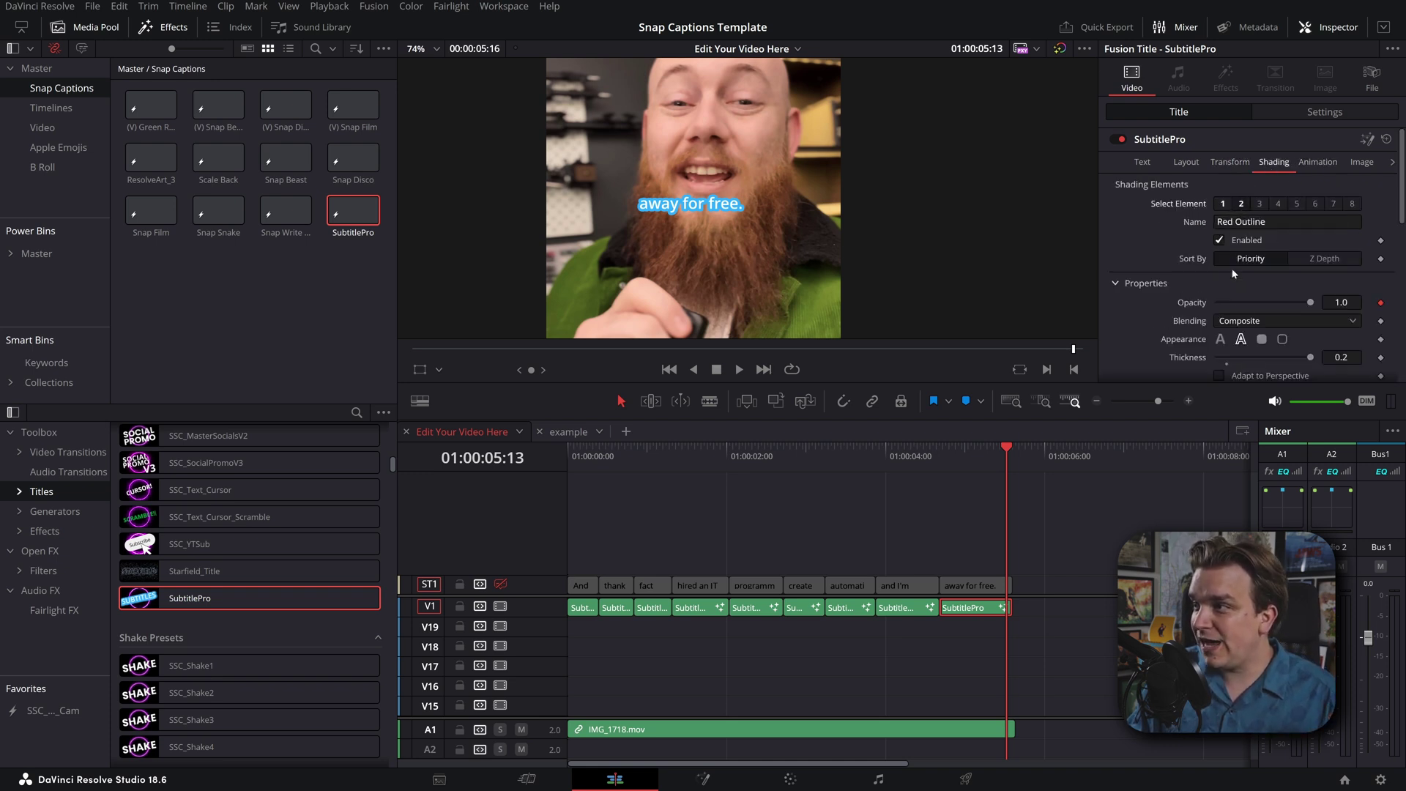
{"action": "scroll", "coordinate": [1238, 293], "scroll_direction": "down", "scroll_amount": 5}
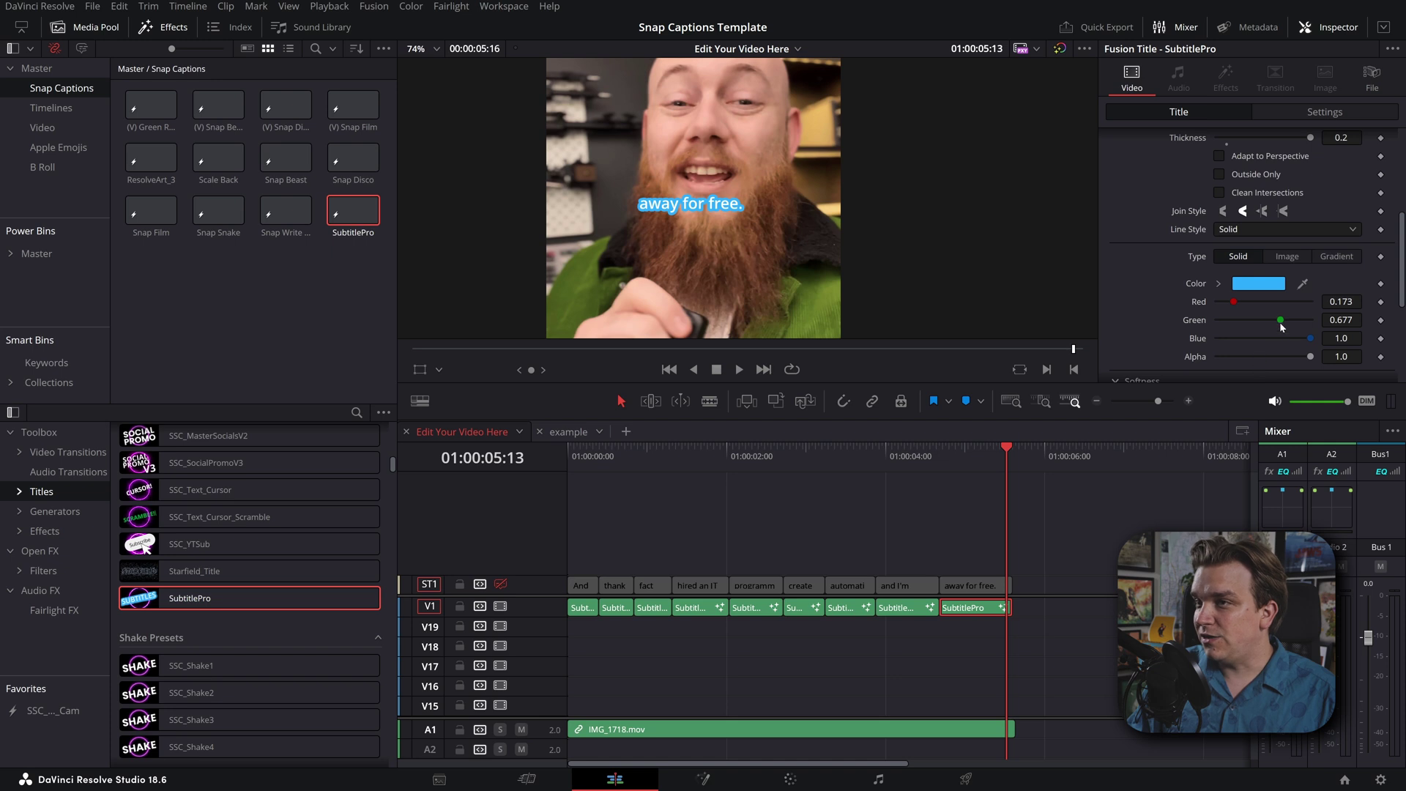
{"action": "left_click_drag", "start_coordinate": [1280, 320], "coordinate": [1258, 324]}
{"action": "scroll", "coordinate": [1258, 323], "scroll_direction": "up", "scroll_amount": 5}
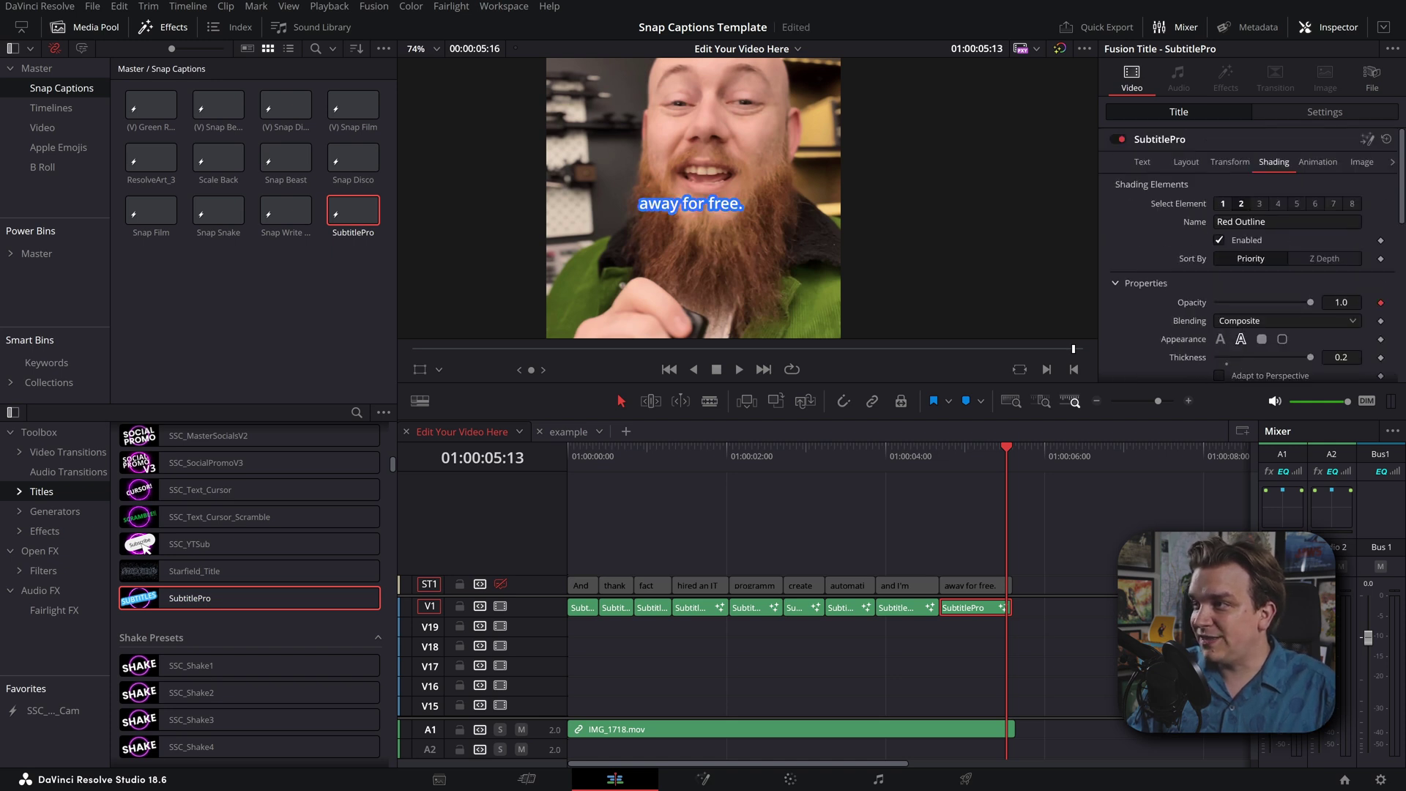
- Turn the caption highlight (Shading element 3) from blue to magenta by raising Red to 1.0
{"action": "left_click", "coordinate": [1260, 204]}
{"action": "scroll", "coordinate": [1259, 270], "scroll_direction": "down", "scroll_amount": 4}
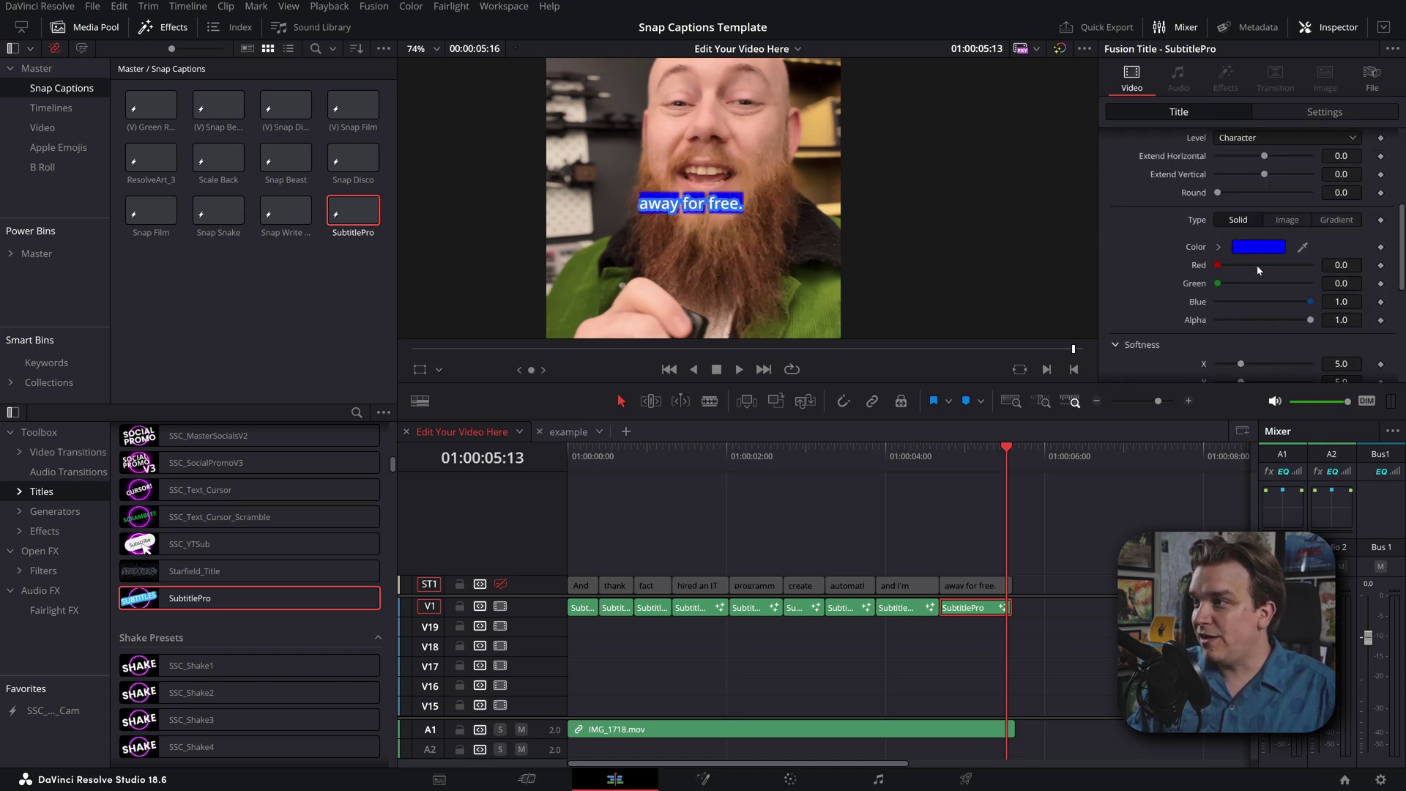
{"action": "left_click_drag", "start_coordinate": [1219, 268], "coordinate": [1311, 270]}
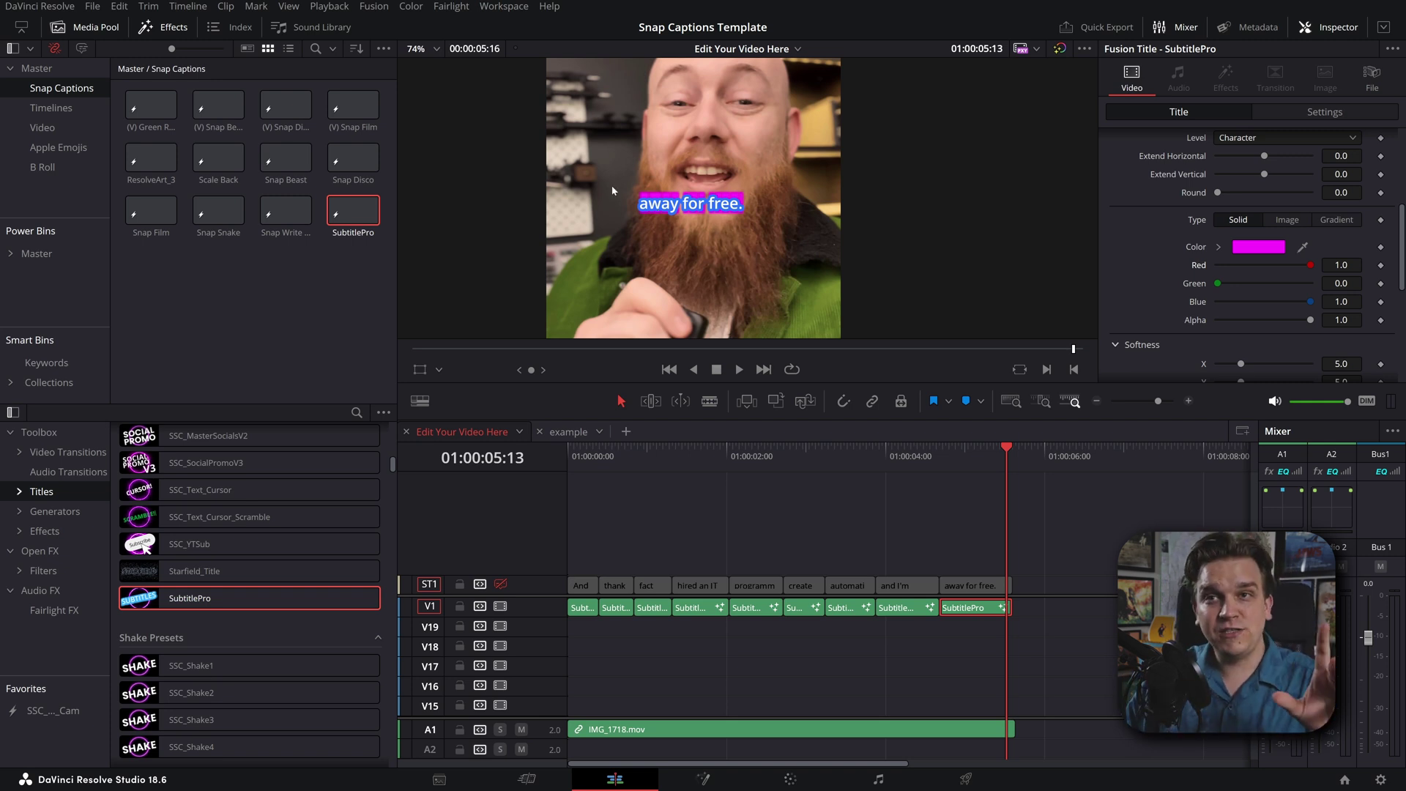
{"action": "key", "text": "q"}
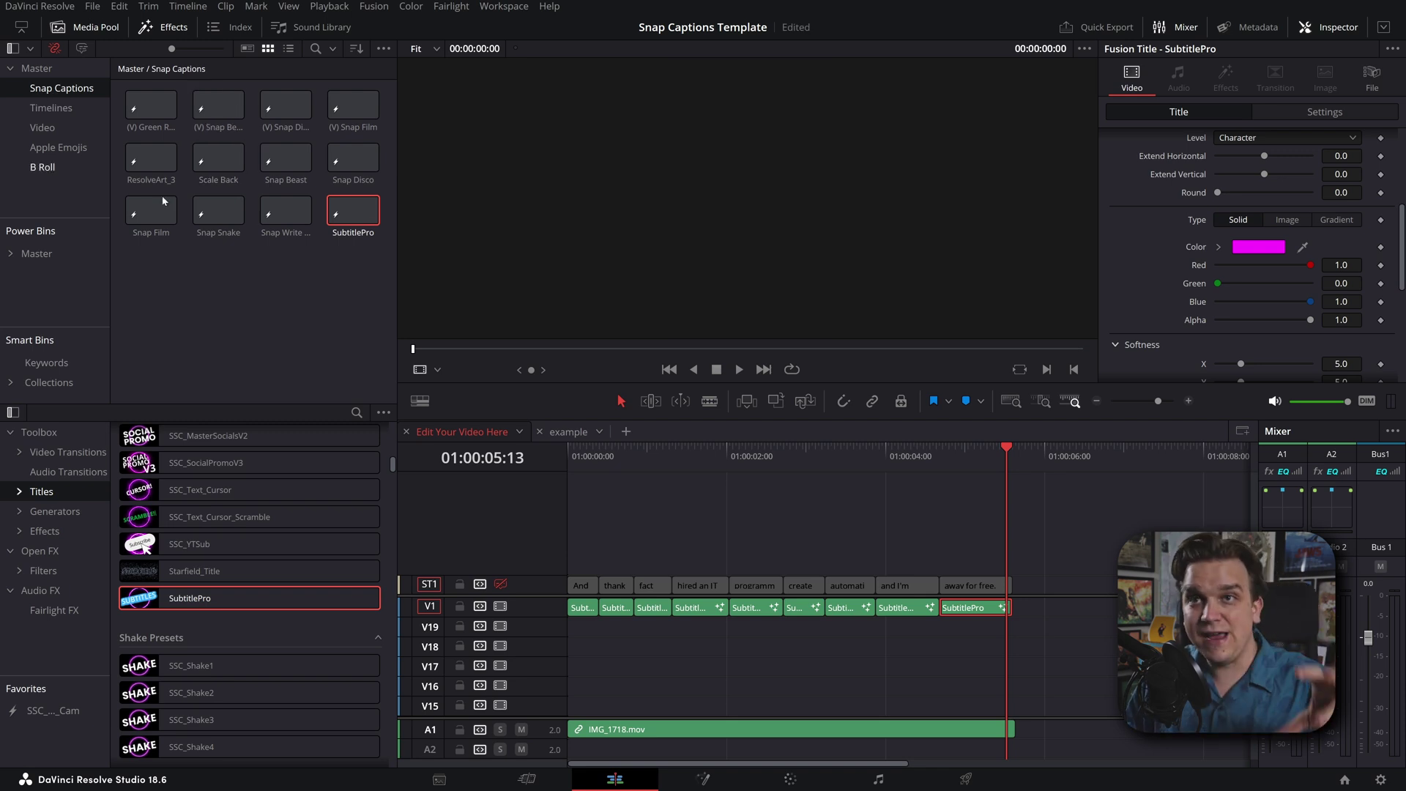
- Create a Snap Captions Power Bin under Master and store three caption clips in it
{"action": "left_click", "coordinate": [10, 251]}
{"action": "right_click", "coordinate": [221, 303]}
{"action": "left_click", "coordinate": [264, 371]}
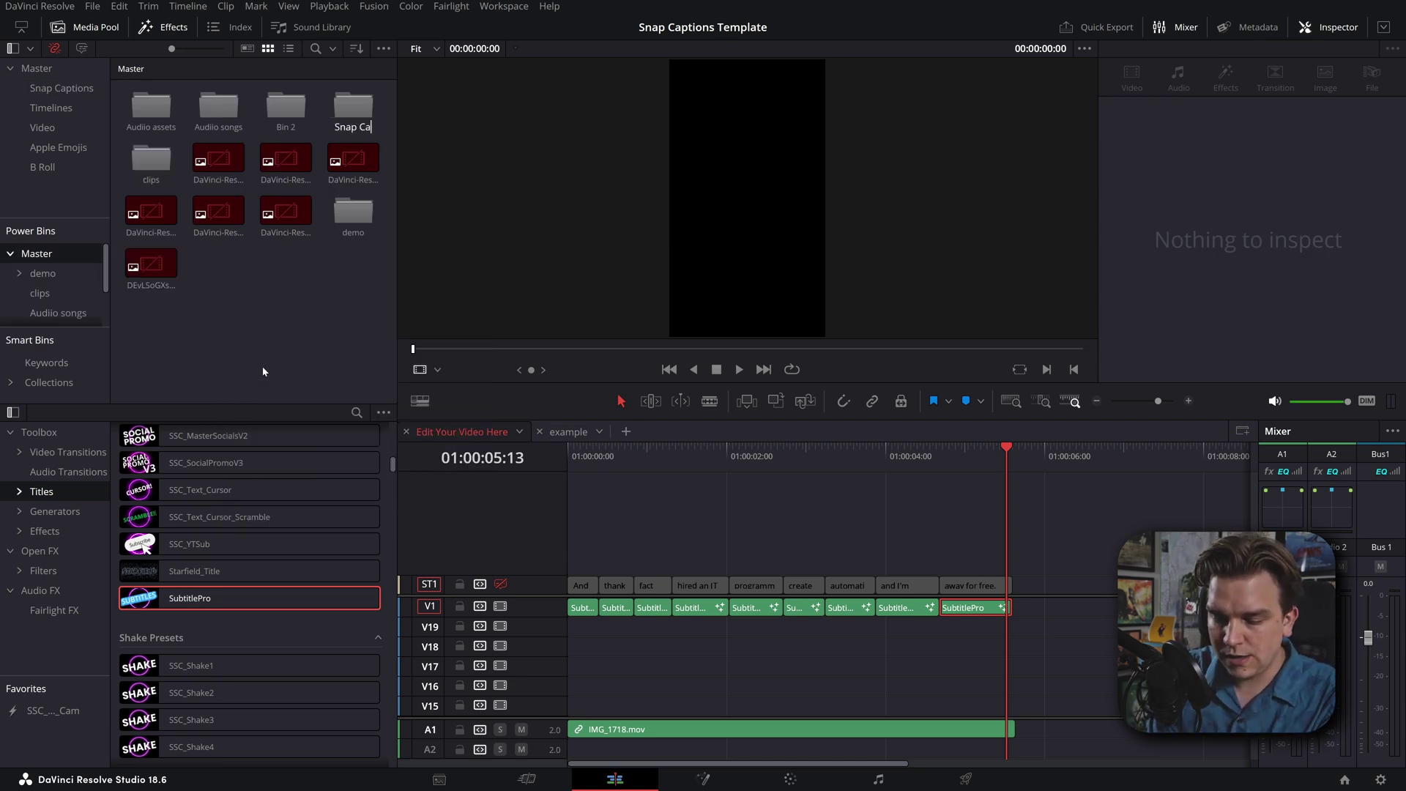
{"action": "key", "text": "Return"}
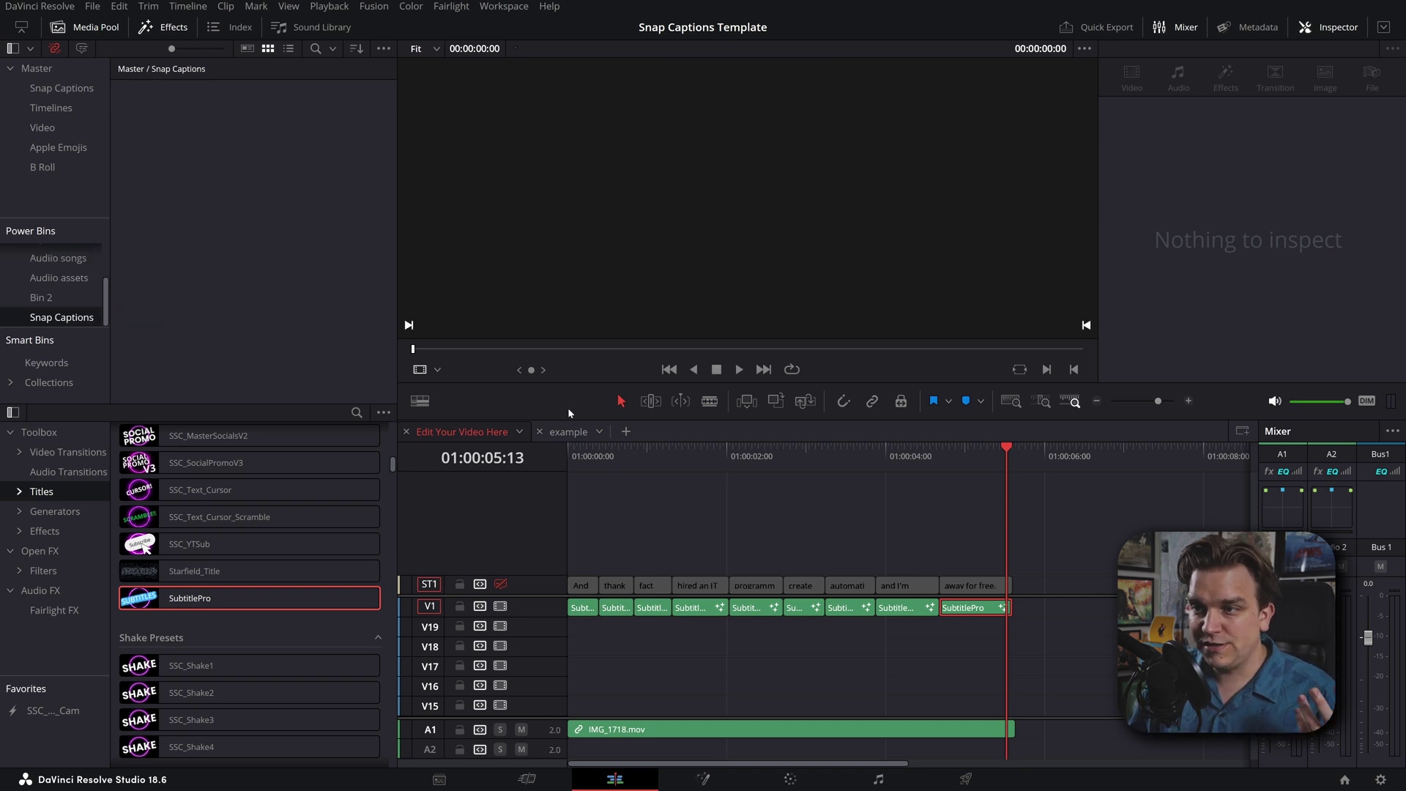
{"action": "left_click_drag", "start_coordinate": [586, 615], "coordinate": [249, 200]}
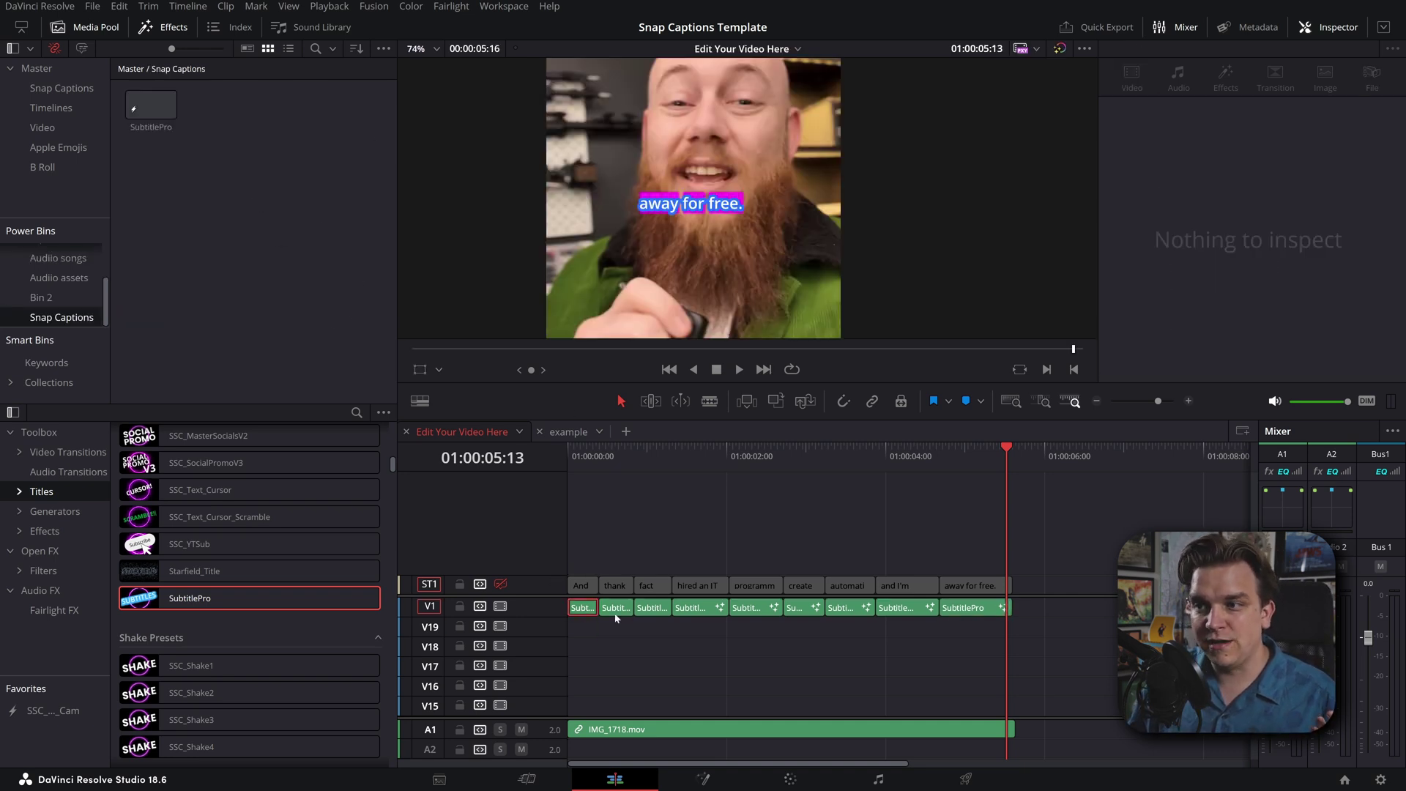
{"action": "left_click_drag", "start_coordinate": [615, 618], "coordinate": [249, 190]}
{"action": "left_click_drag", "start_coordinate": [639, 608], "coordinate": [237, 150]}
- Rename the second caption preset in the bin to '2'
{"action": "left_click", "coordinate": [220, 128]}
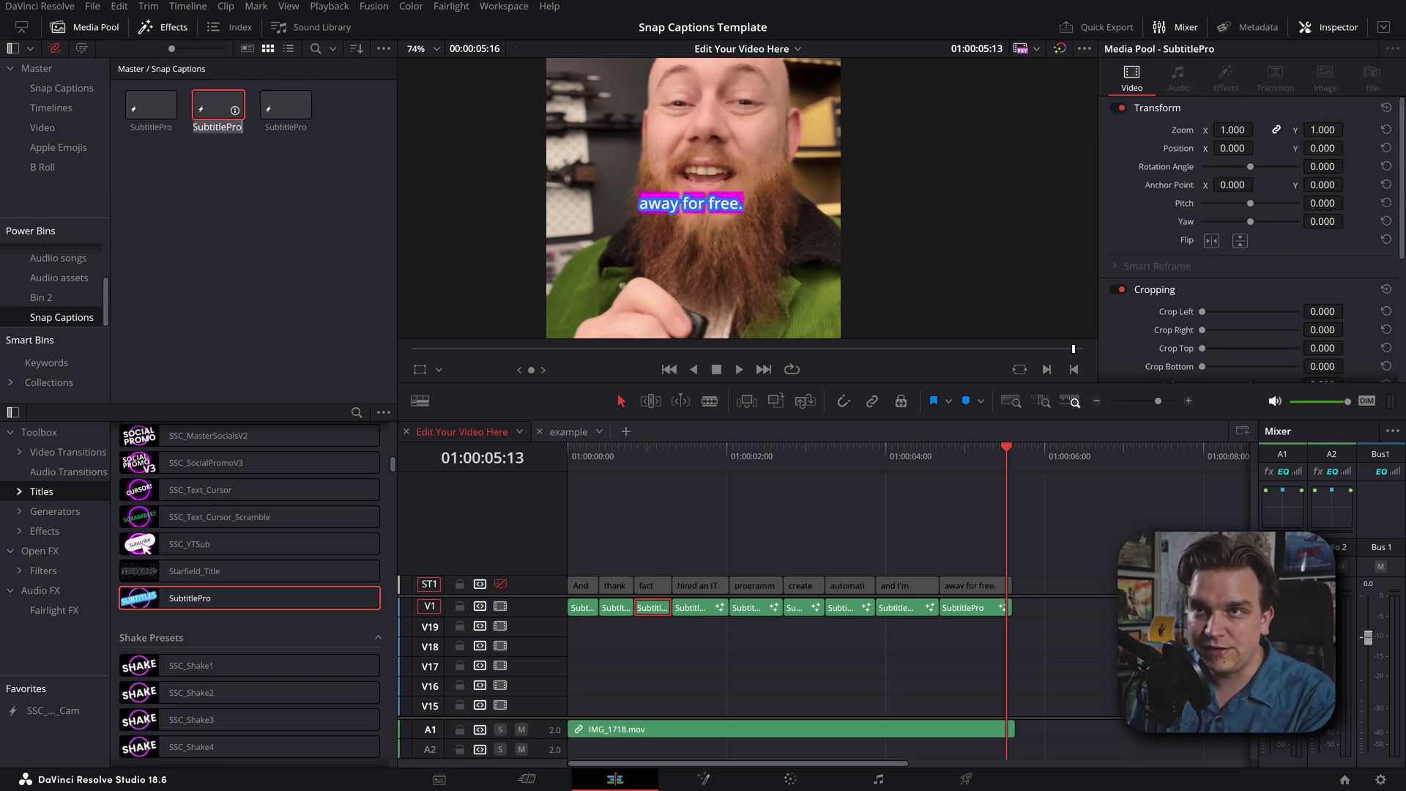
{"action": "key", "text": "Return"}
{"action": "left_click", "coordinate": [219, 127]}
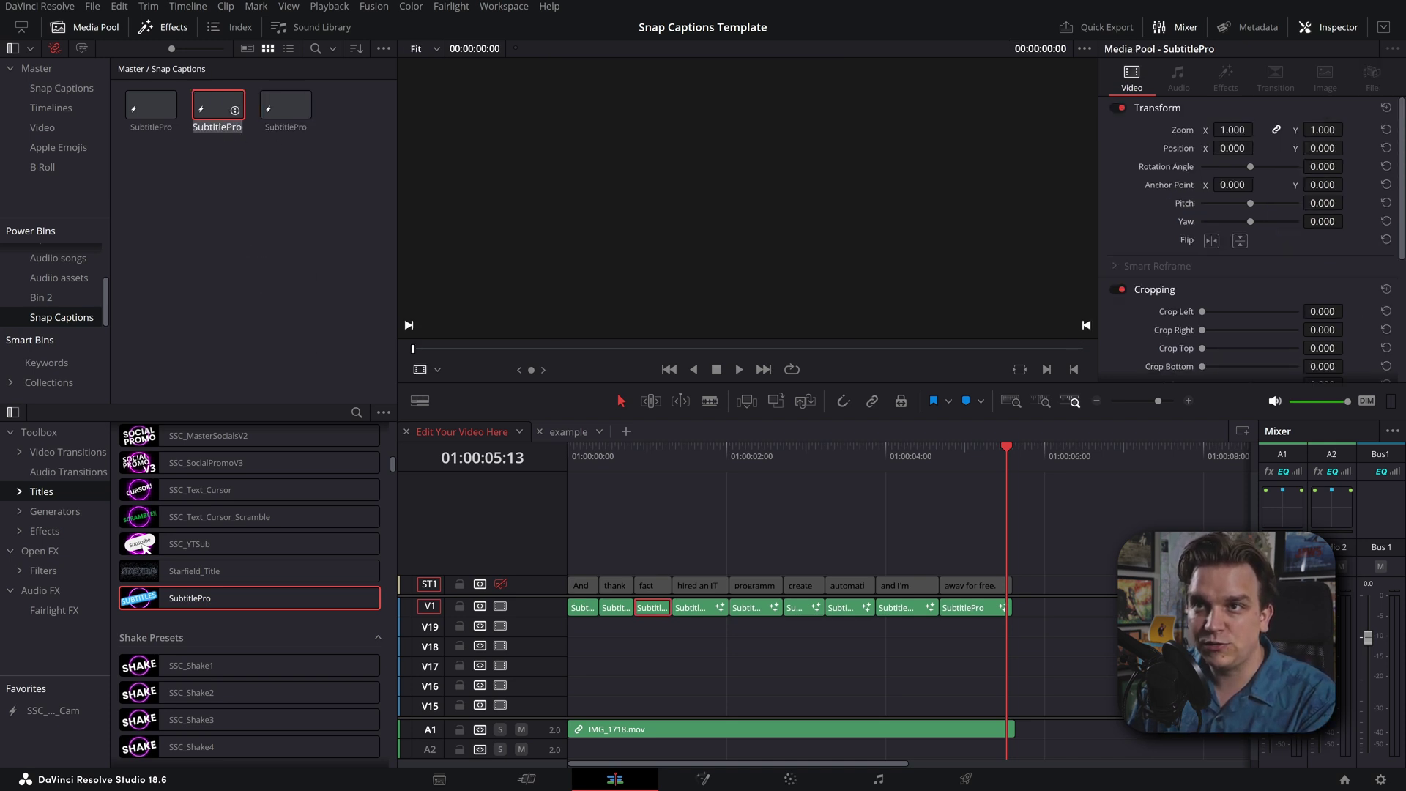
{"action": "type", "text": "2"}
{"action": "key", "text": "Return"}
{"action": "left_click", "coordinate": [253, 201]}
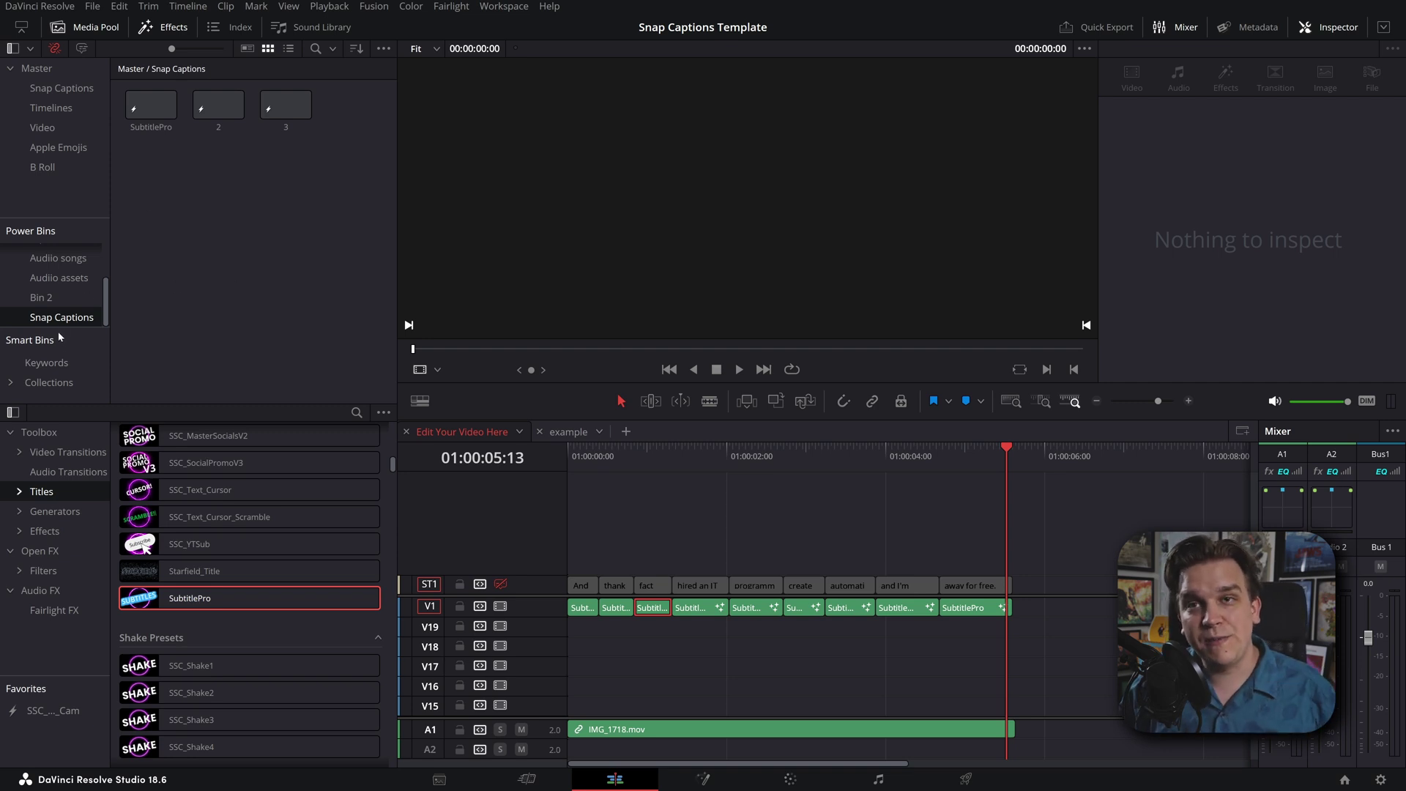
- Delete the project's Snap Captions bin from the Media Pool Master
{"action": "left_click", "coordinate": [40, 89]}
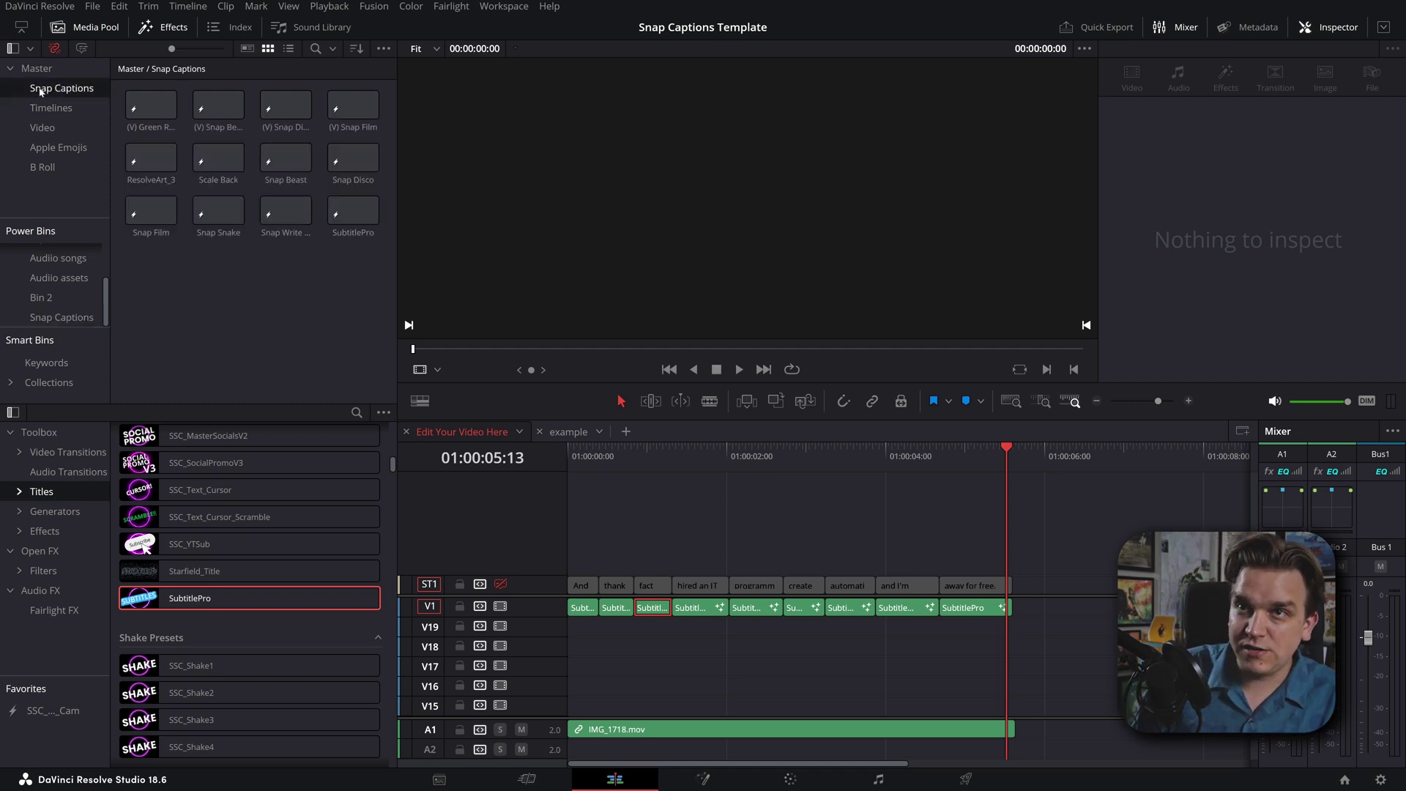
{"action": "key", "text": "Delete"}
{"action": "left_click", "coordinate": [827, 437]}
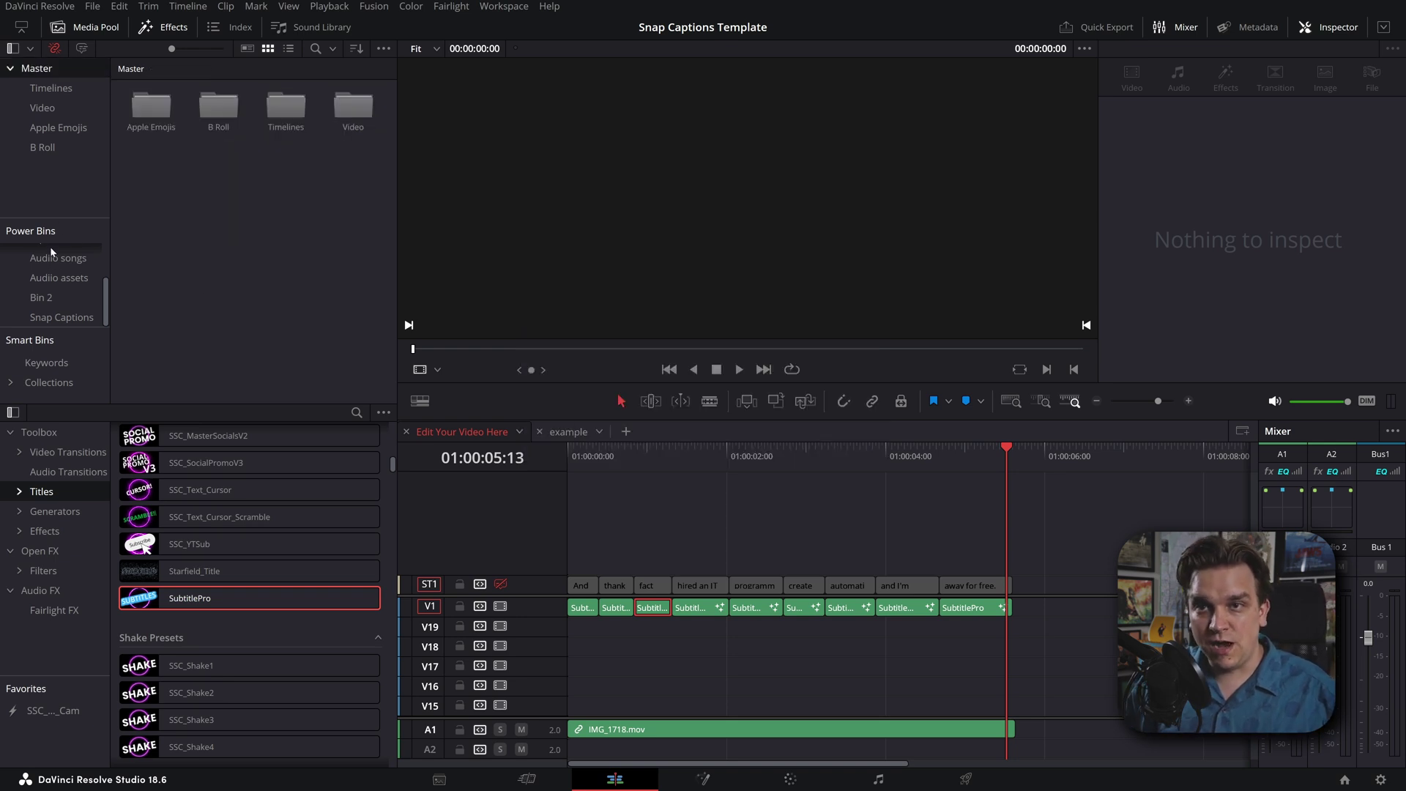
- Drag the Power Bin's Snap Captions folder under the project's Master bin
{"action": "scroll", "coordinate": [62, 315], "scroll_direction": "up", "scroll_amount": 3}
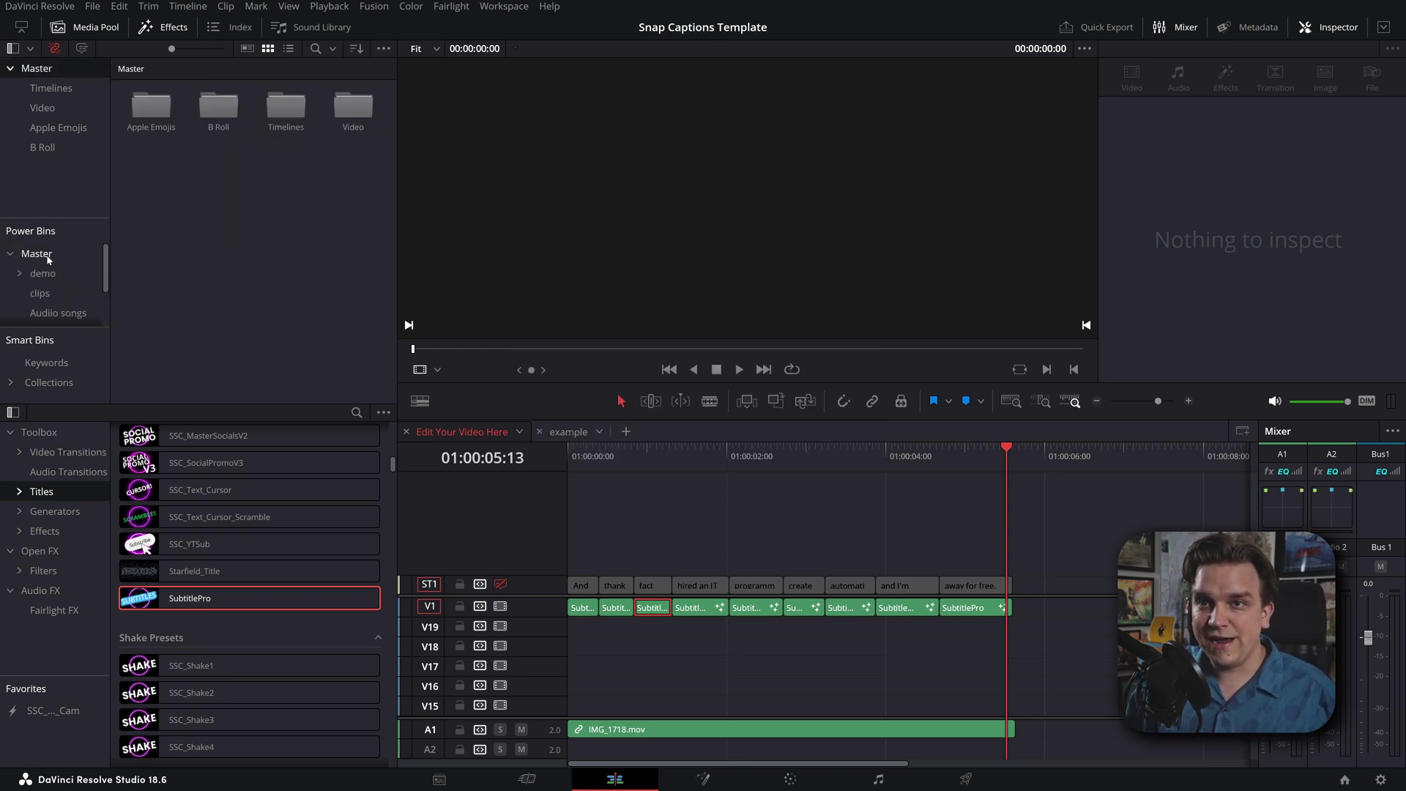
{"action": "left_click", "coordinate": [40, 253]}
{"action": "left_click_drag", "start_coordinate": [151, 264], "coordinate": [59, 183]}
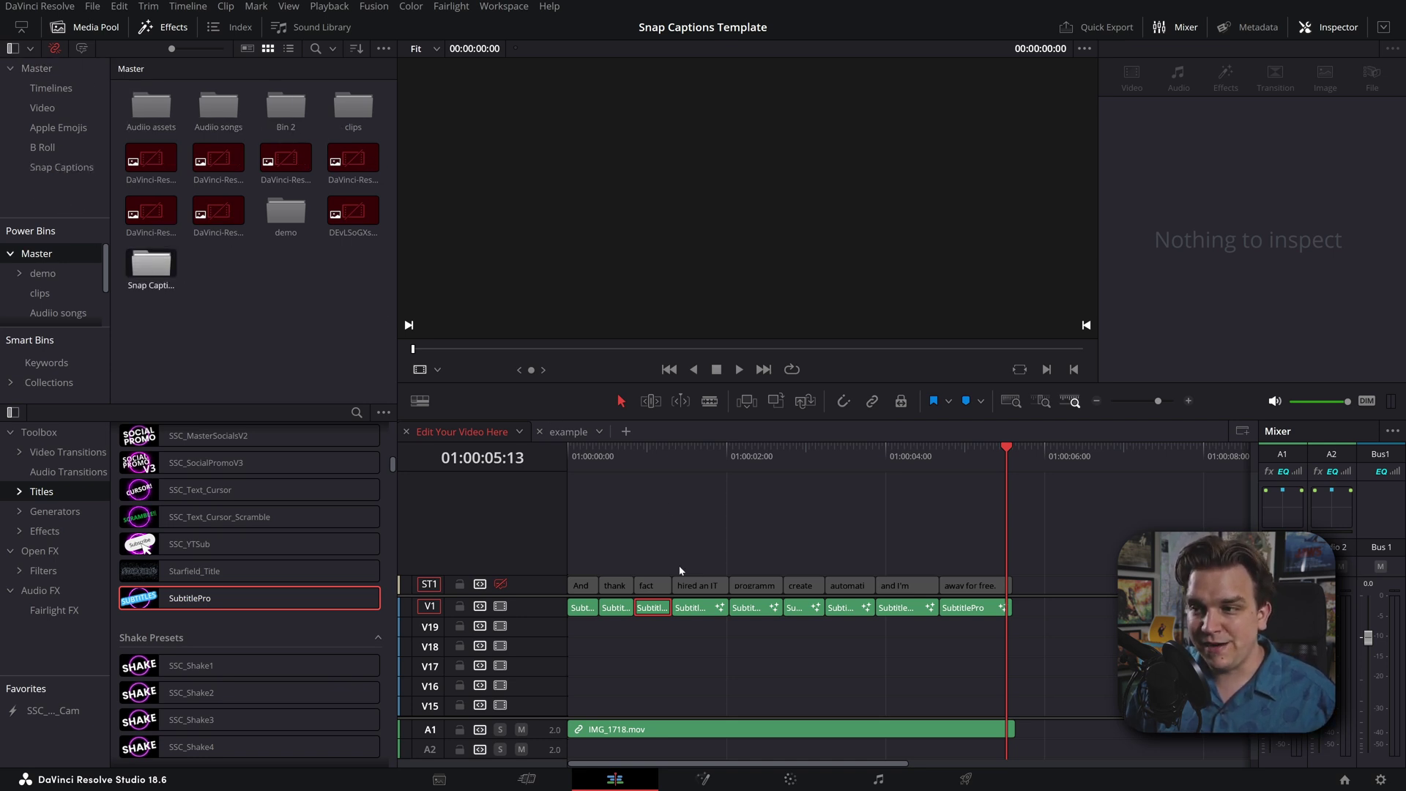
{"action": "left_click", "coordinate": [927, 658]}
{"action": "left_click", "coordinate": [505, 7]}
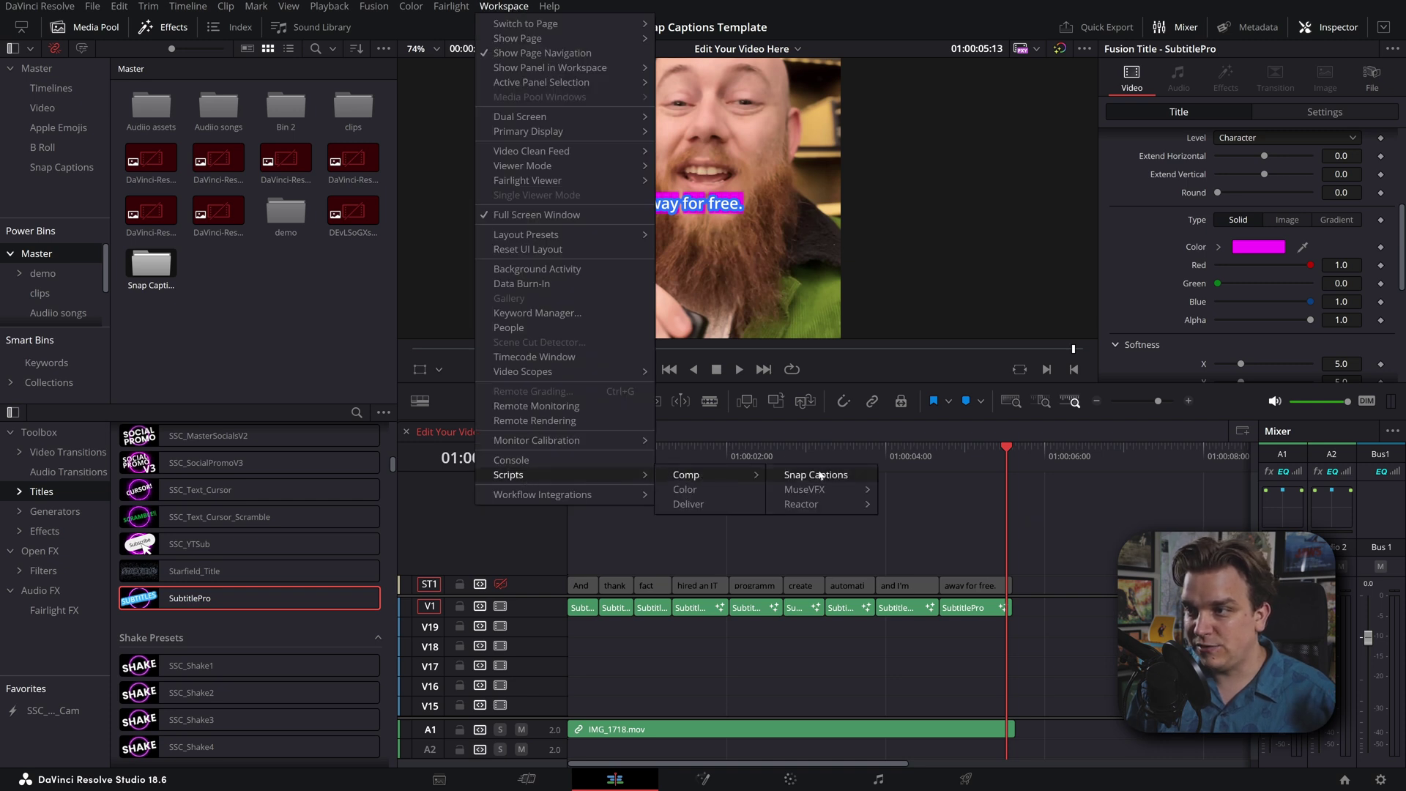
- Launch Snap Captions and list its Text+ templates: SubtitlePro, 2 and 3
{"action": "left_click", "coordinate": [818, 475]}
{"action": "left_click", "coordinate": [640, 340]}
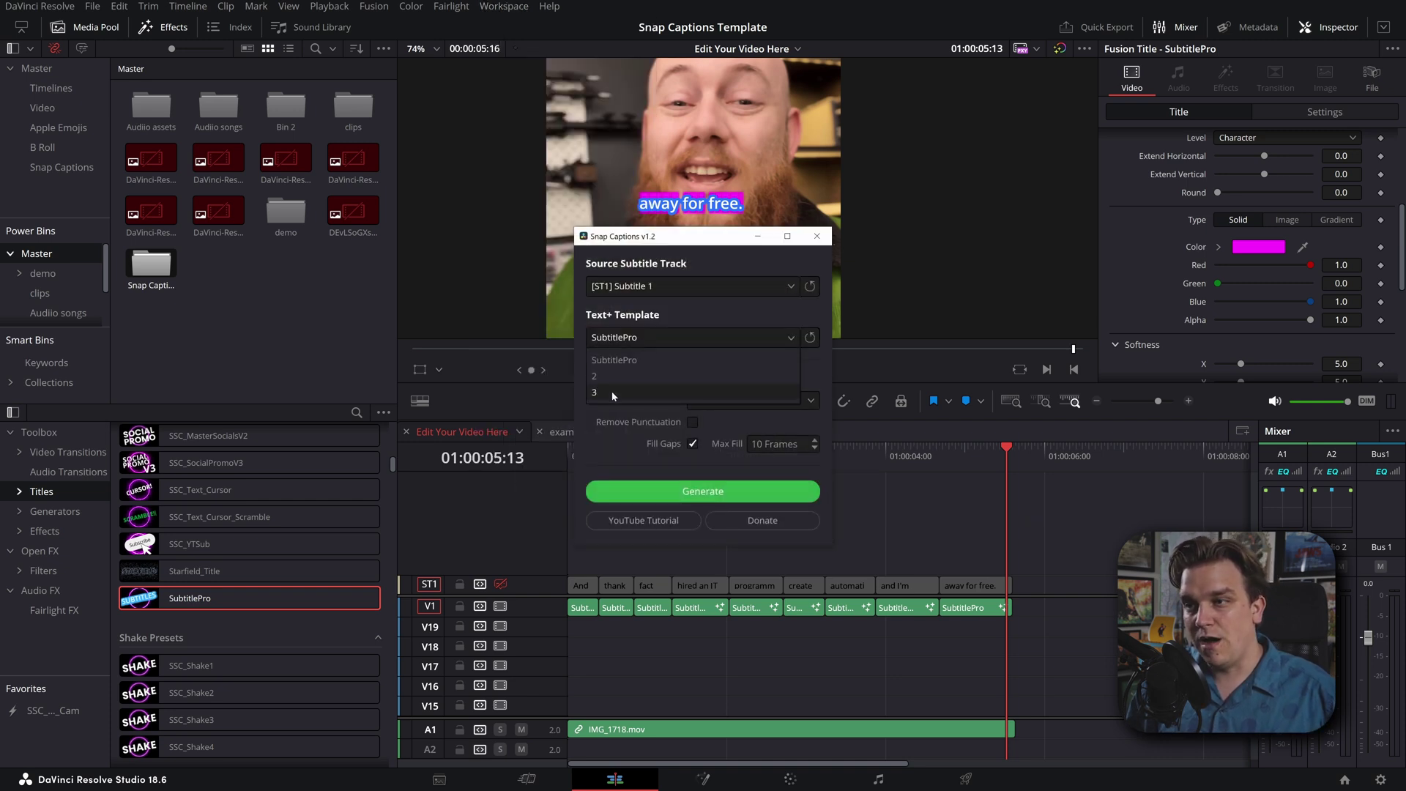